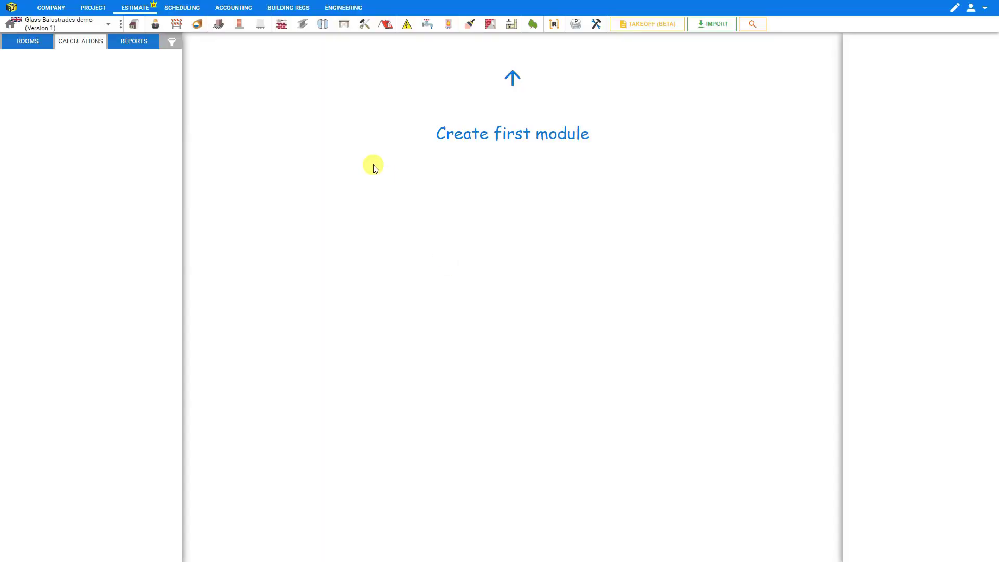
Show the Exterior module types for the empty Glass Balustrades estimate
click(488, 26)
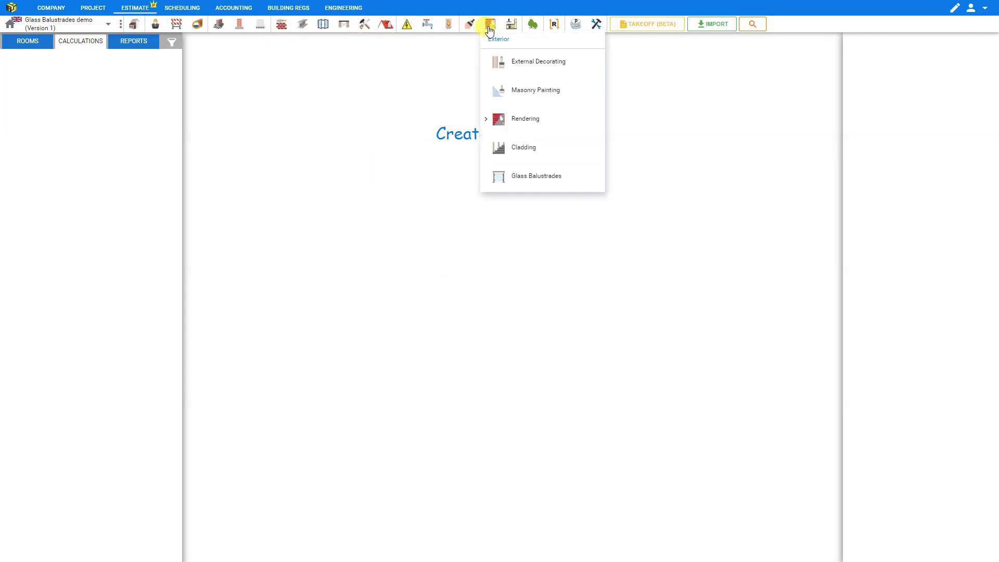
Create a Glass Balustrades module titled Balustrade 1, priced at £627.24
click(521, 178)
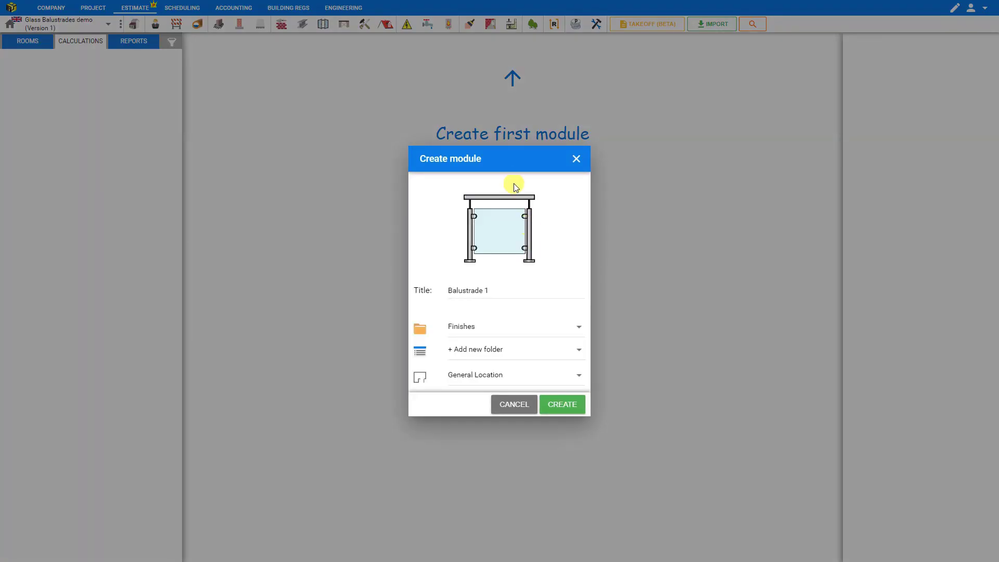
click(560, 408)
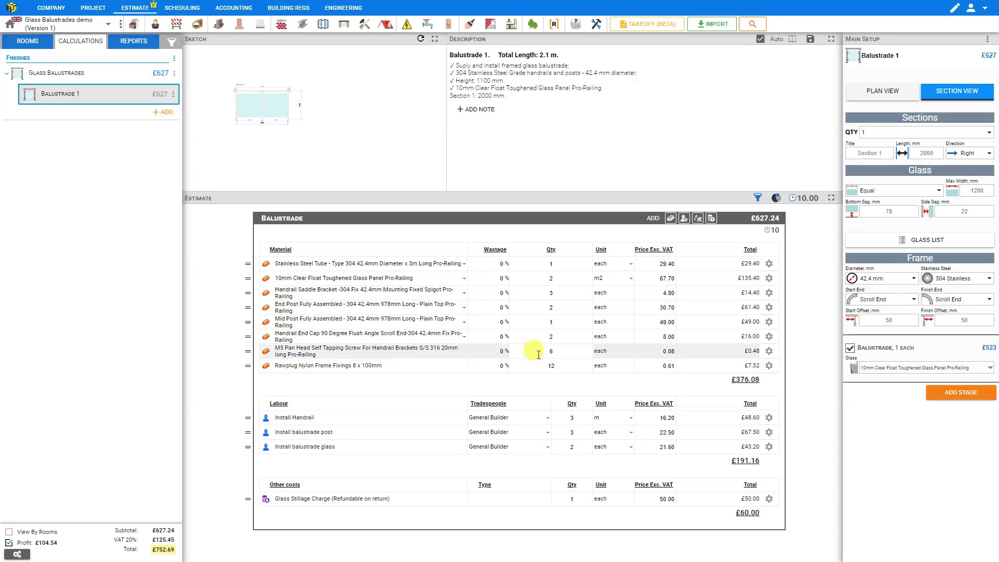
Show the sketch full screen, zoomed and centred on the 2000 mm Section 1 drawing
click(435, 40)
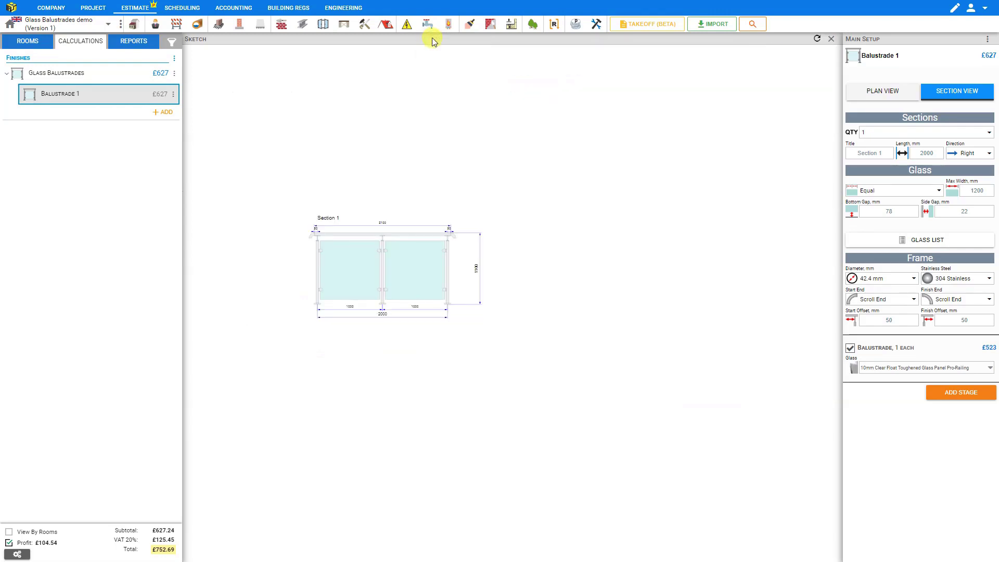
scroll(368, 282, up, 2)
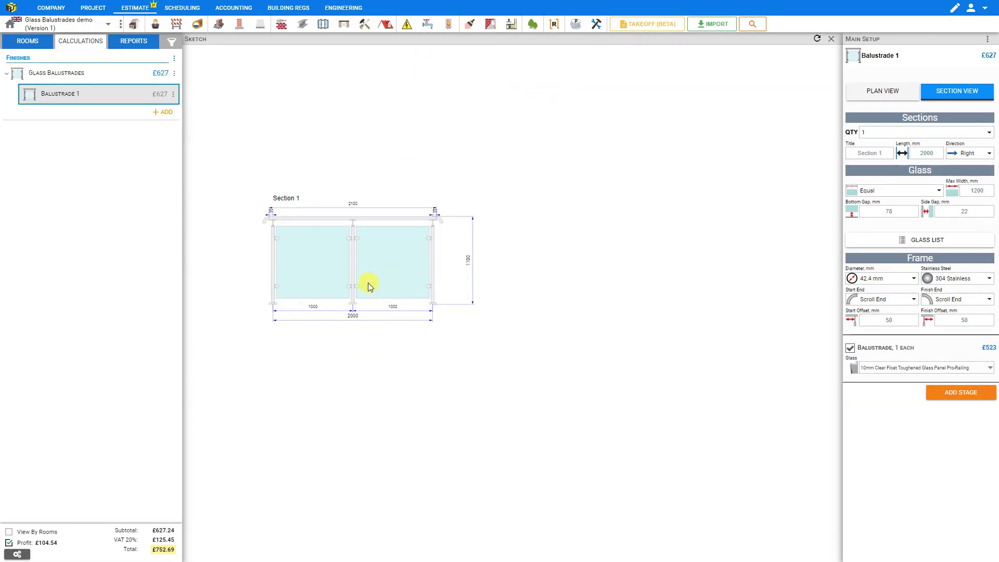
scroll(223, 197, up, 3)
scroll(225, 199, up, 1)
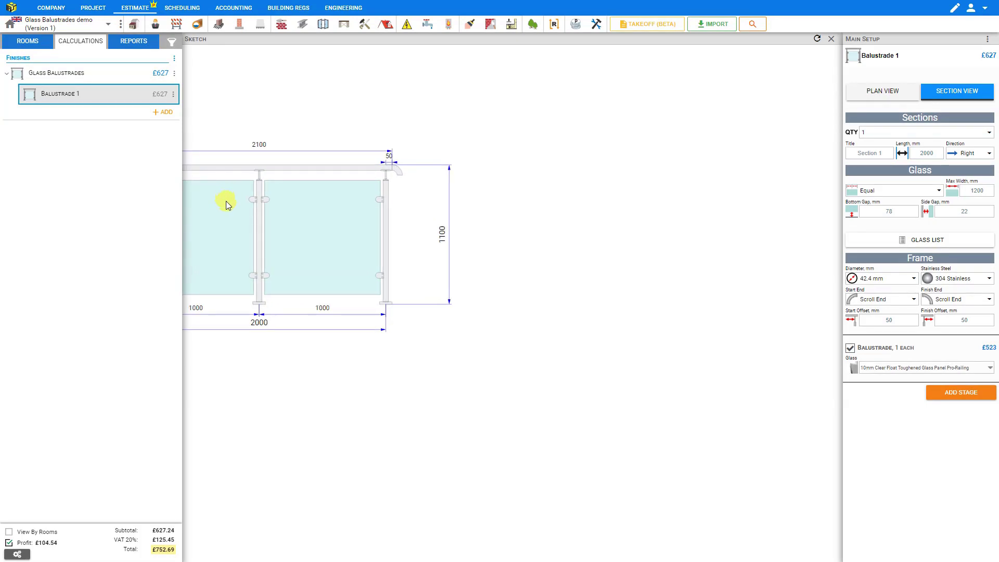
drag(226, 201, 450, 257)
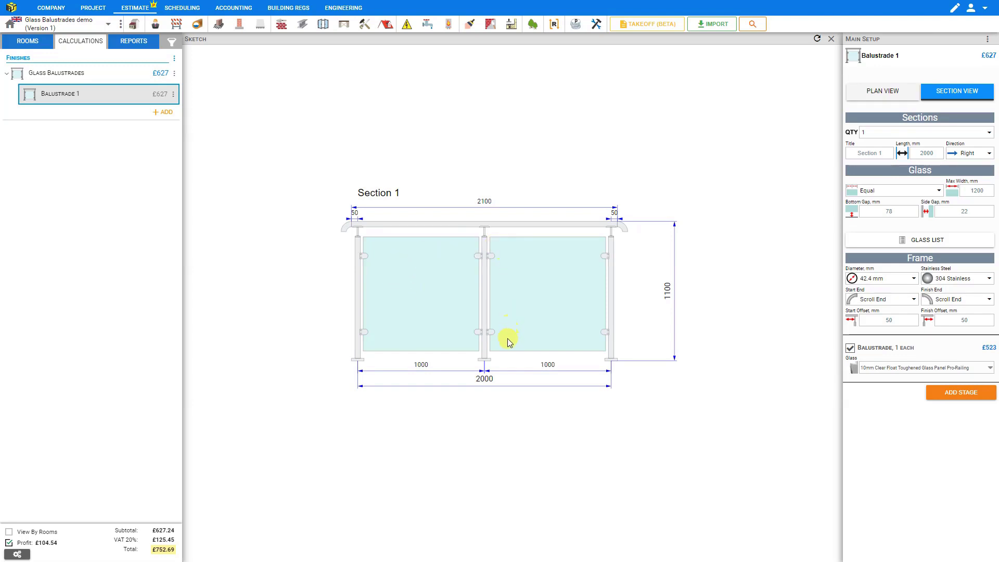
click(885, 94)
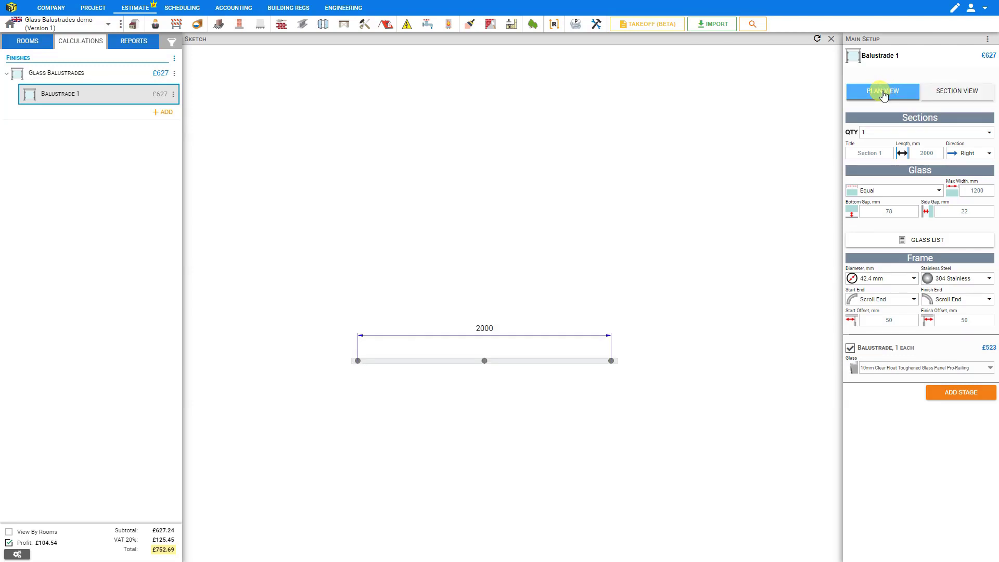
click(947, 97)
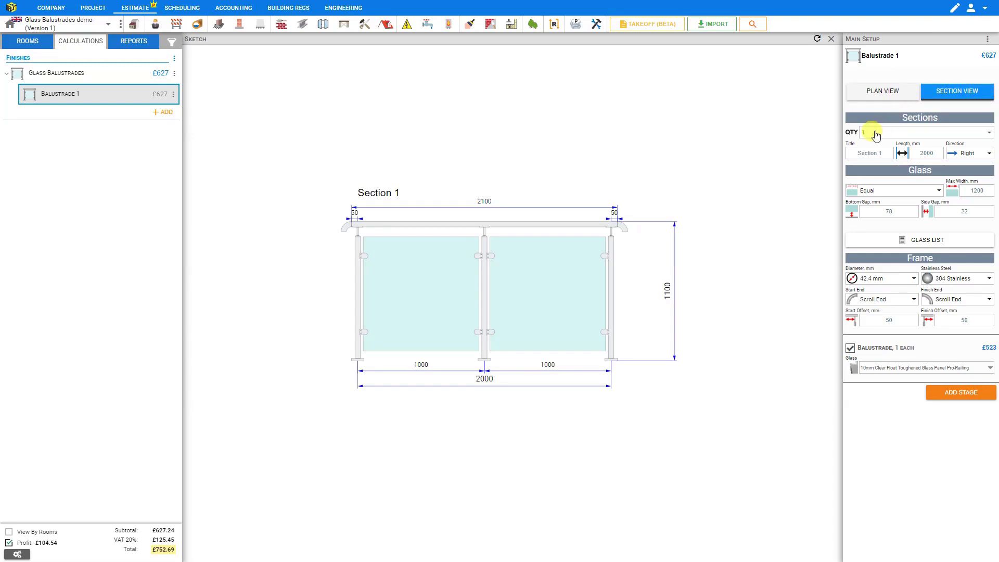
Set the balustrade quantity to five sections and review Sections 4 and 5
click(866, 134)
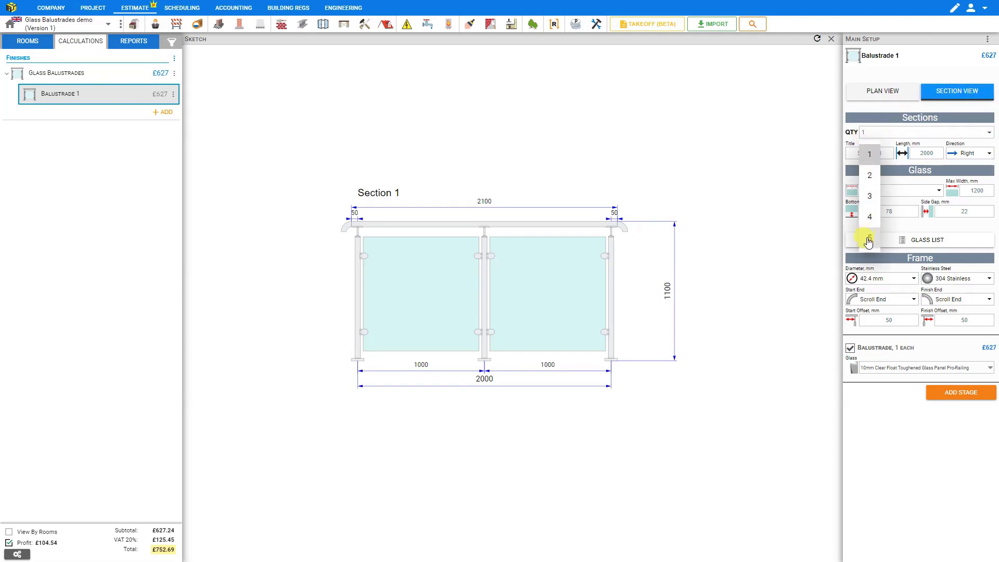
click(869, 238)
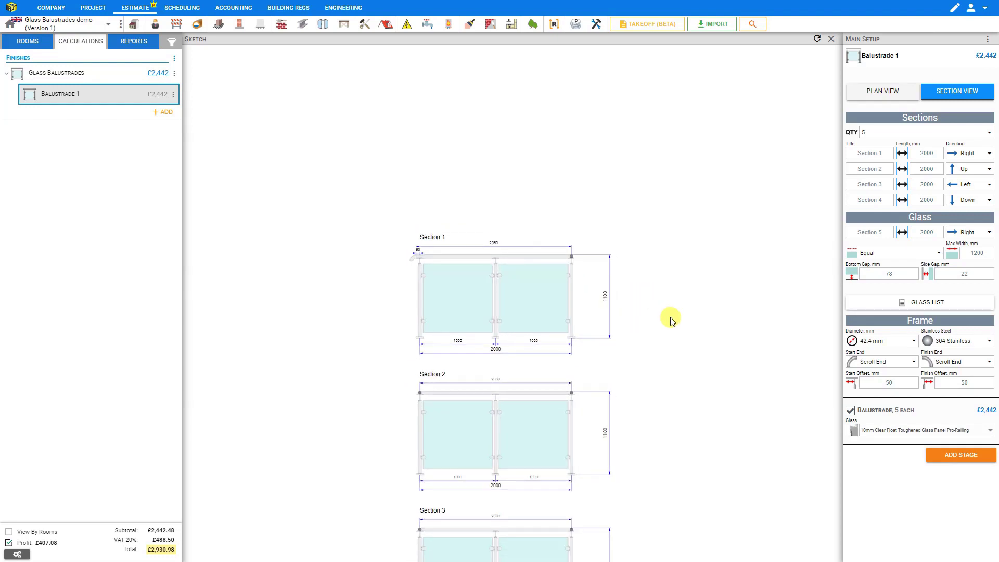
mouse_move(675, 314)
mouse_down()
mouse_move(677, 170)
mouse_move(675, 200)
mouse_up()
drag(679, 319, 674, 212)
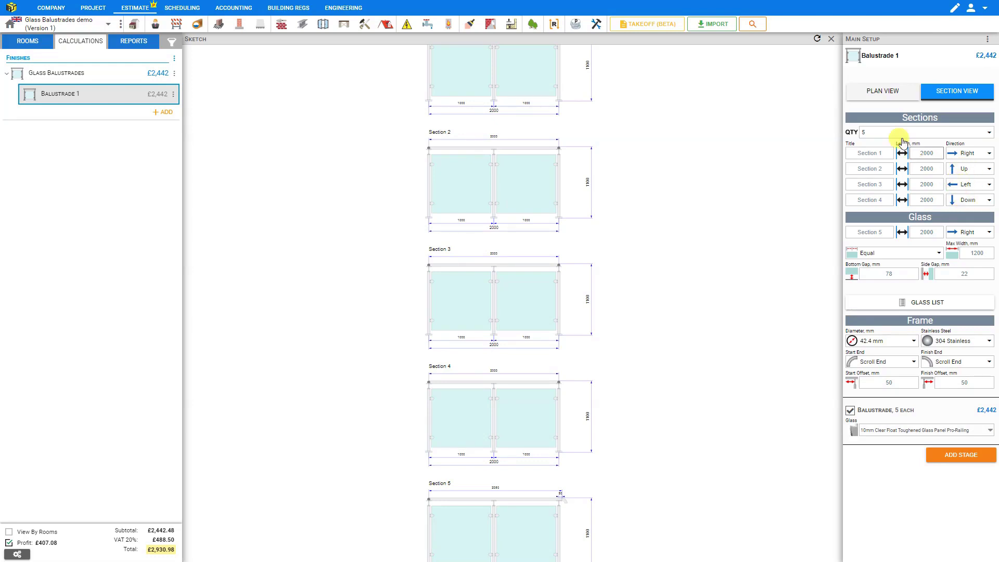
In Plan View, reduce to three sections and make Section 3 run Right
click(879, 90)
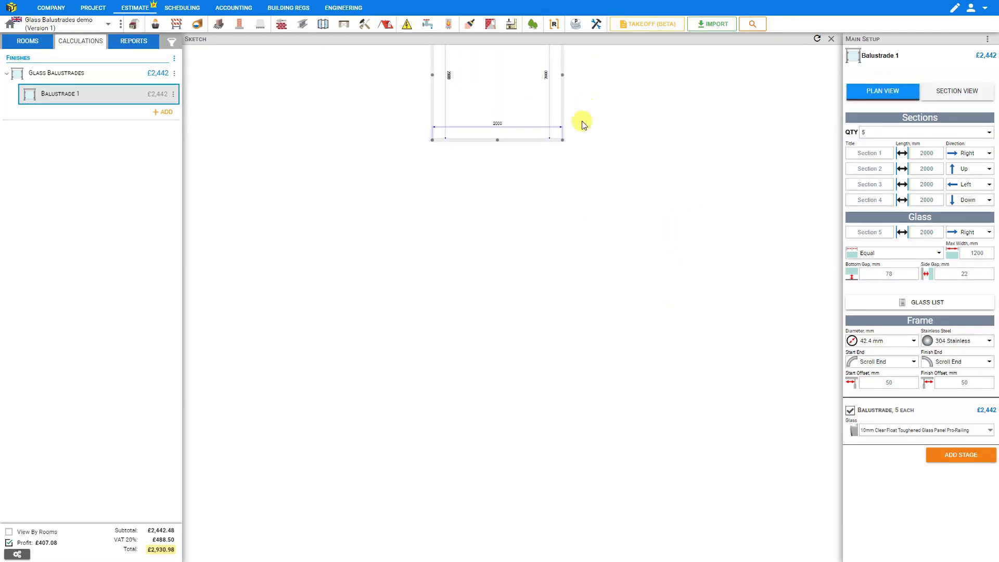
drag(583, 123, 576, 288)
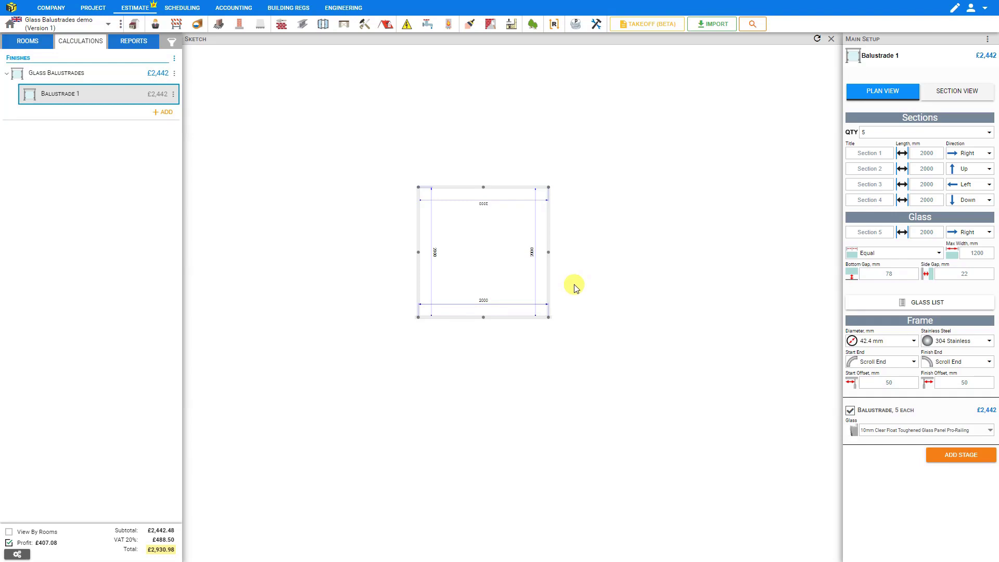
click(870, 133)
click(868, 133)
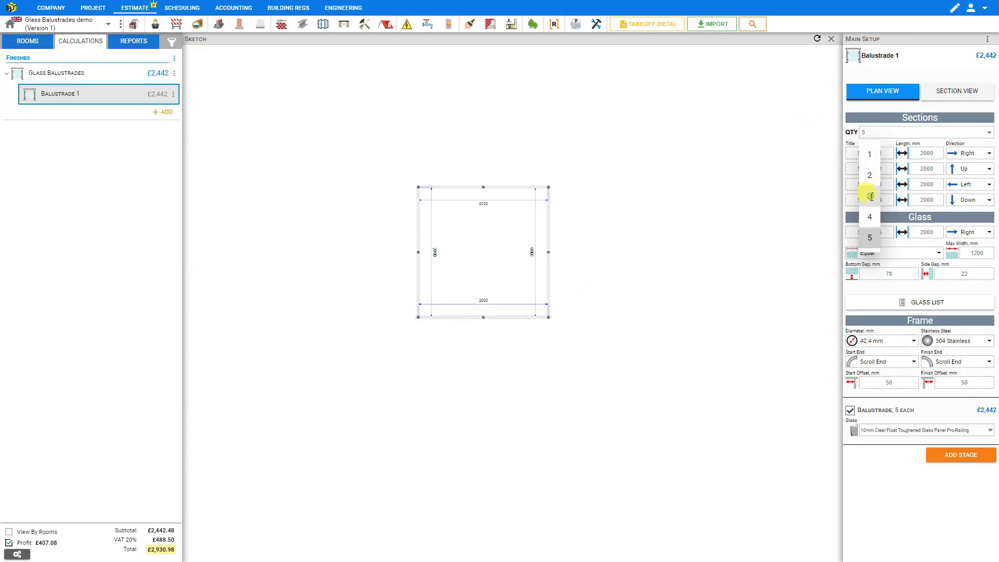
click(871, 197)
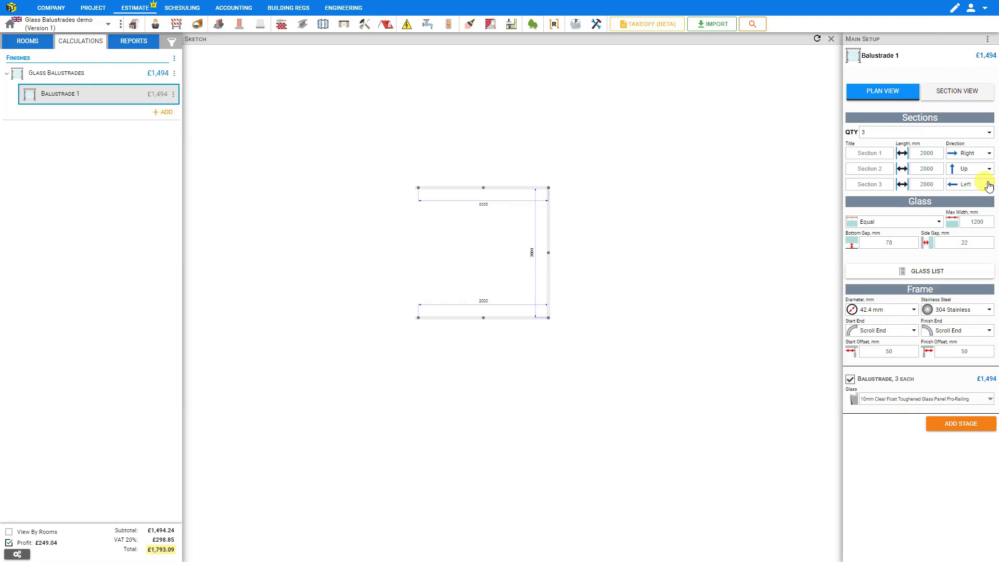
click(988, 186)
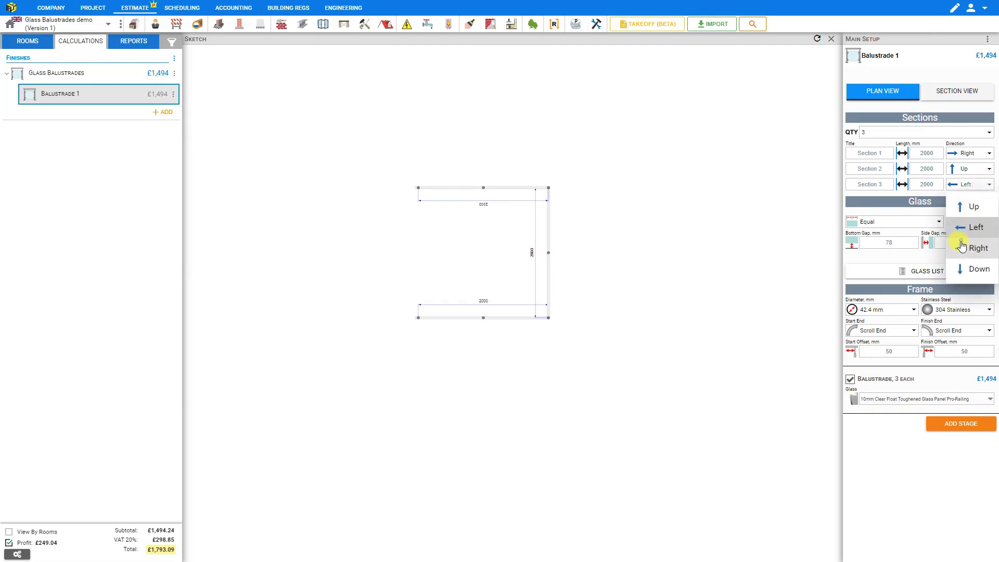
click(962, 248)
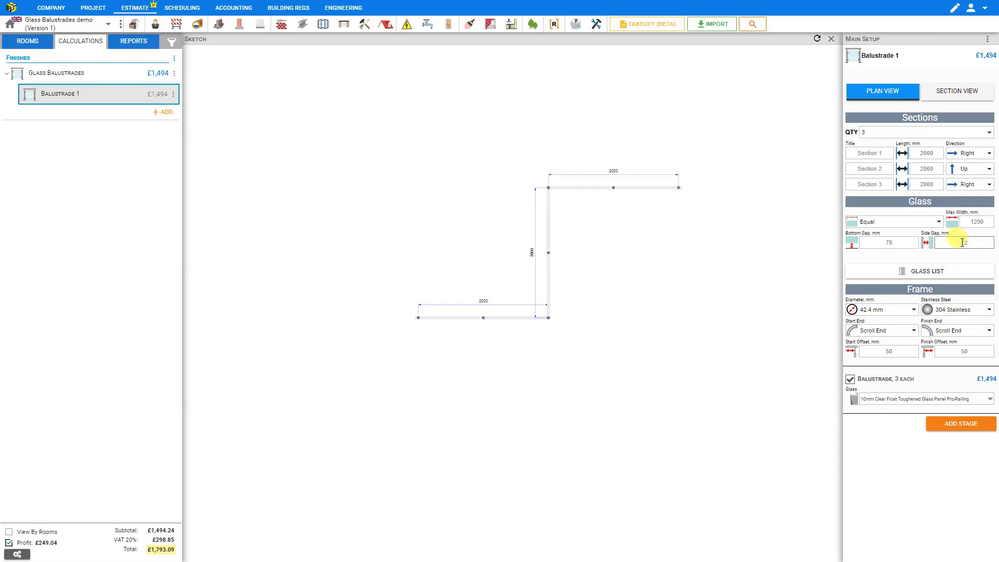
click(955, 97)
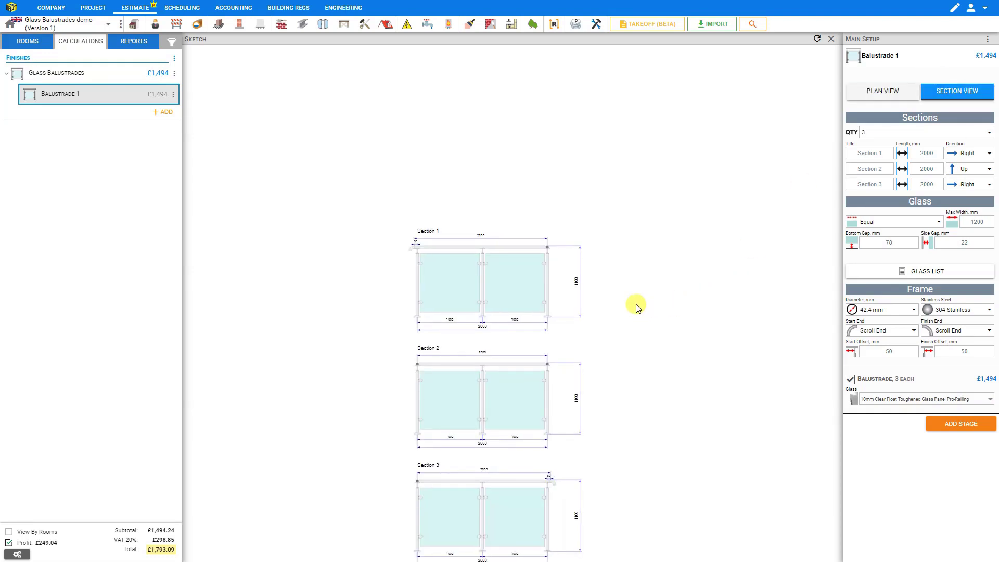
Set Section 1's length to 2500 mm
mouse_move(636, 308)
mouse_down()
mouse_move(626, 182)
mouse_move(641, 162)
mouse_up()
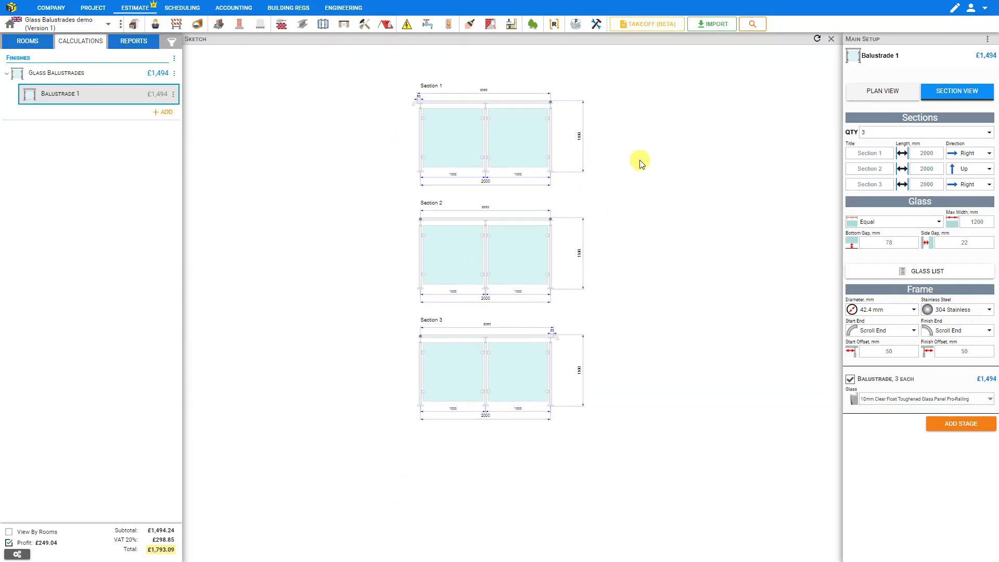
scroll(612, 188, up, 3)
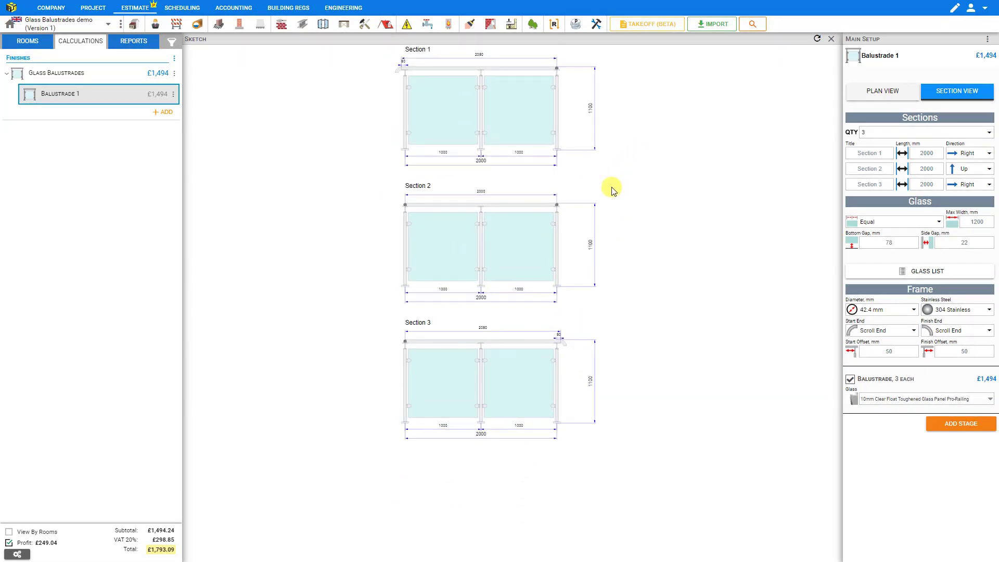
drag(659, 136, 647, 188)
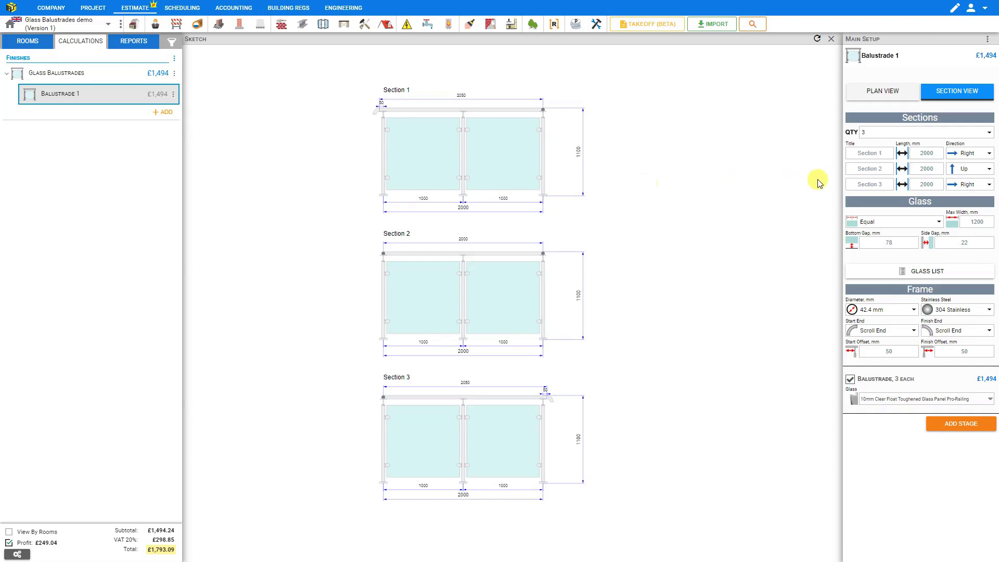
click(928, 153)
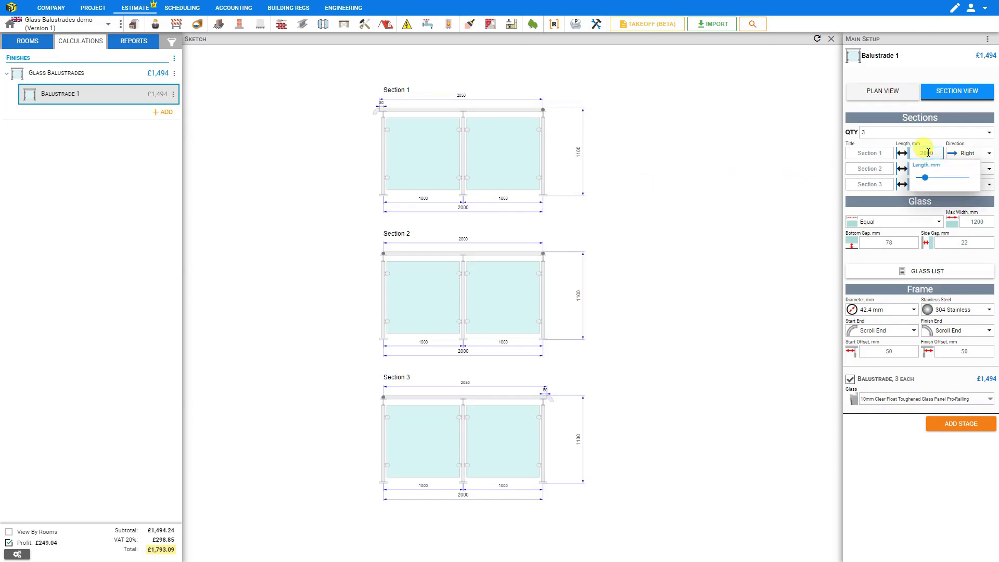
double_click(928, 152)
text(2500)
key(Return)
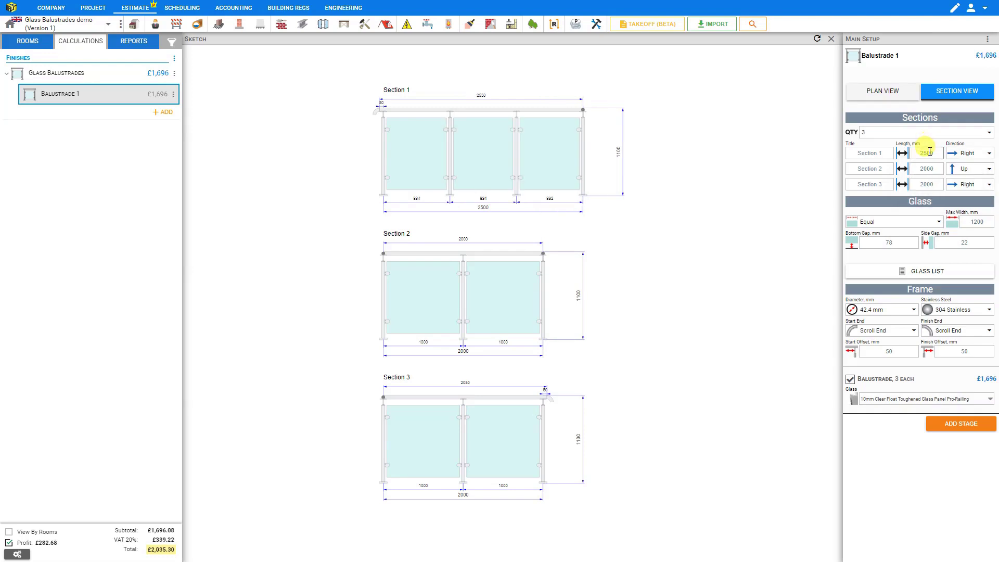
click(929, 152)
click(926, 178)
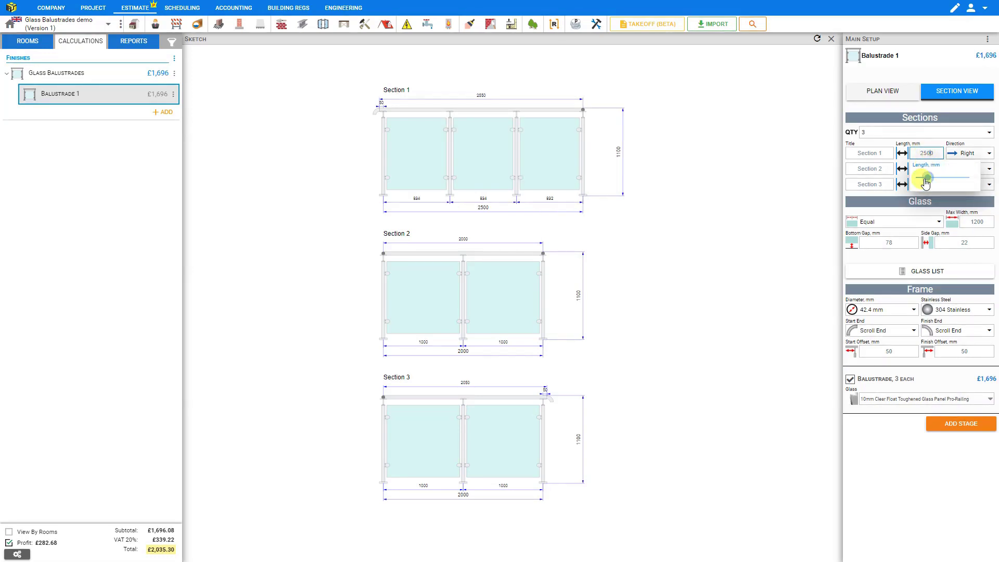
click(921, 140)
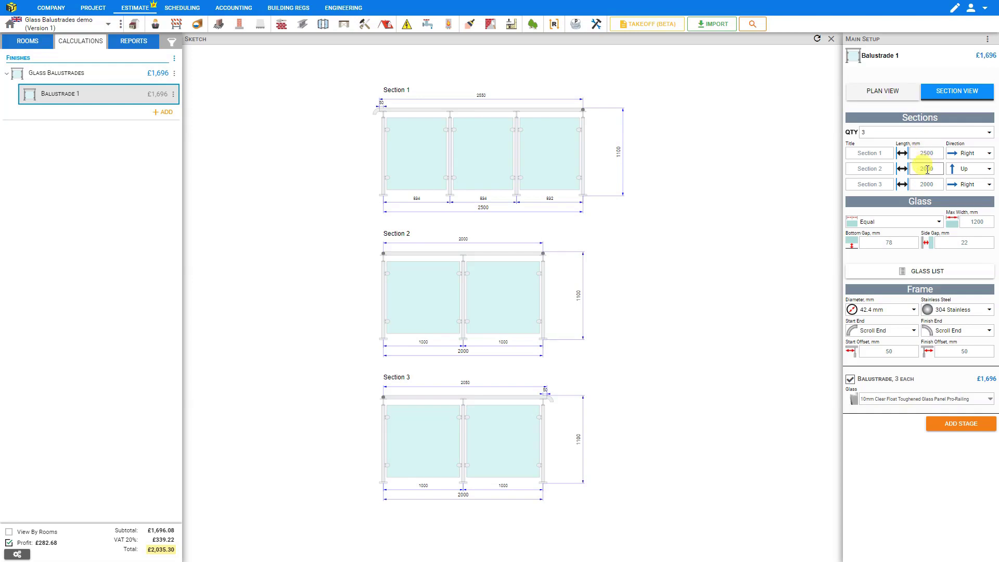
Set Section 2's length to 6000 mm
click(927, 170)
click(929, 172)
click(926, 169)
click(926, 195)
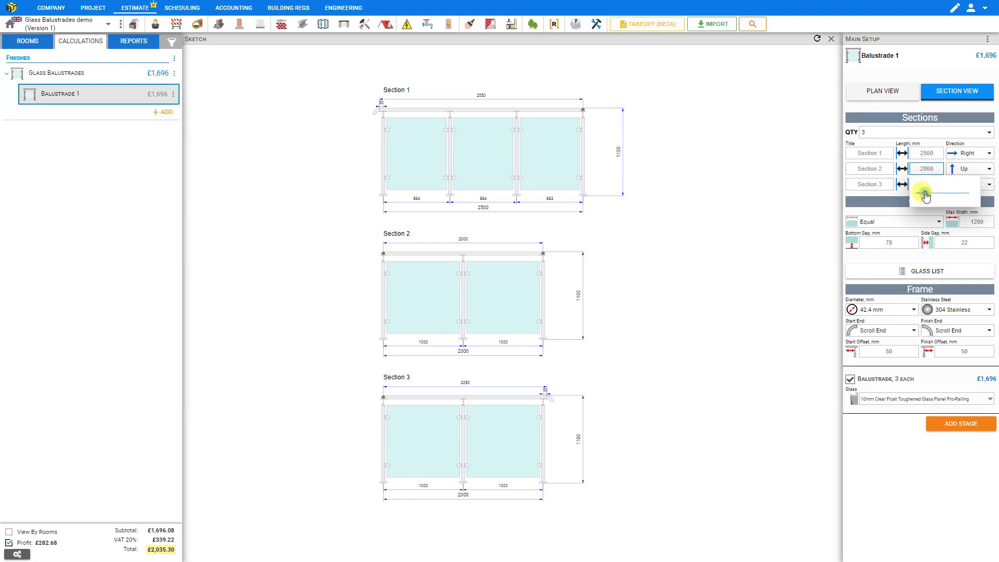
drag(926, 195, 943, 196)
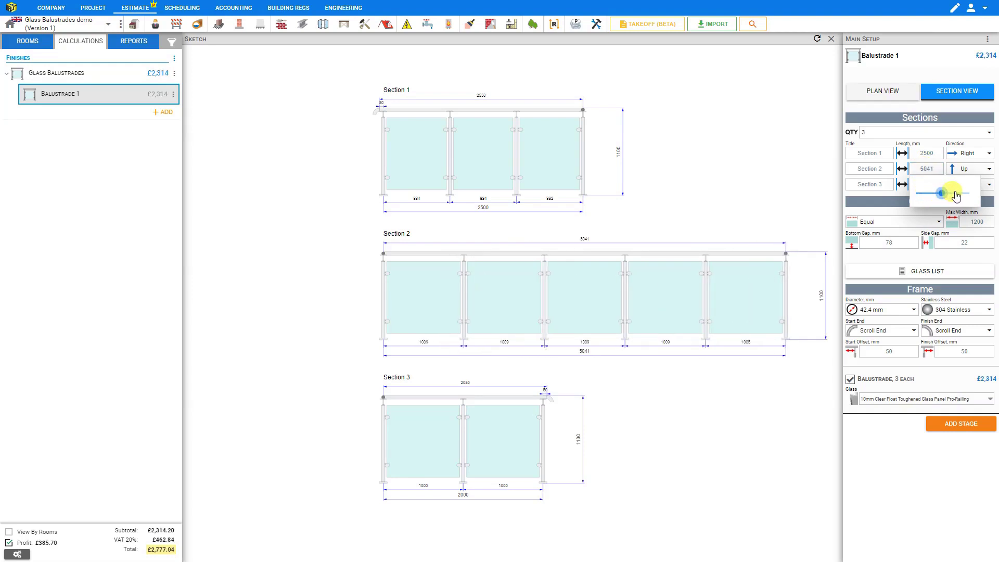
click(956, 195)
click(929, 168)
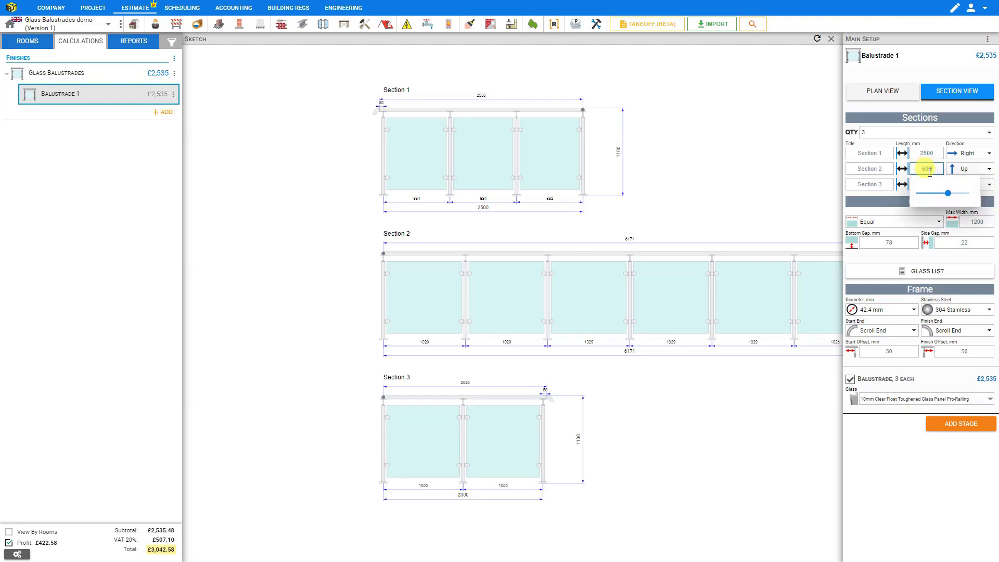
text(6000)
key(Return)
Set Section 3's length to 2500 mm
click(929, 184)
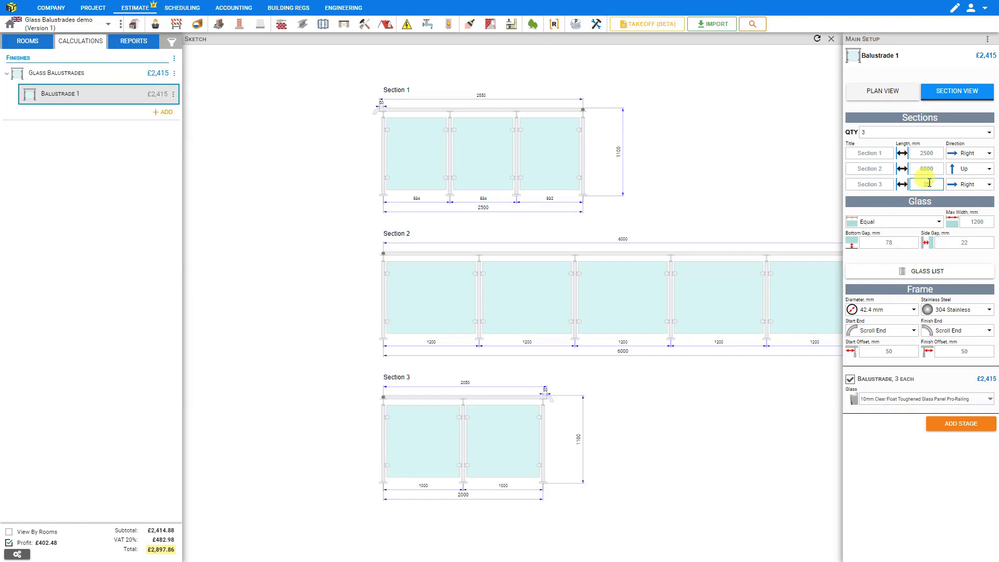
text(2500)
key(Return)
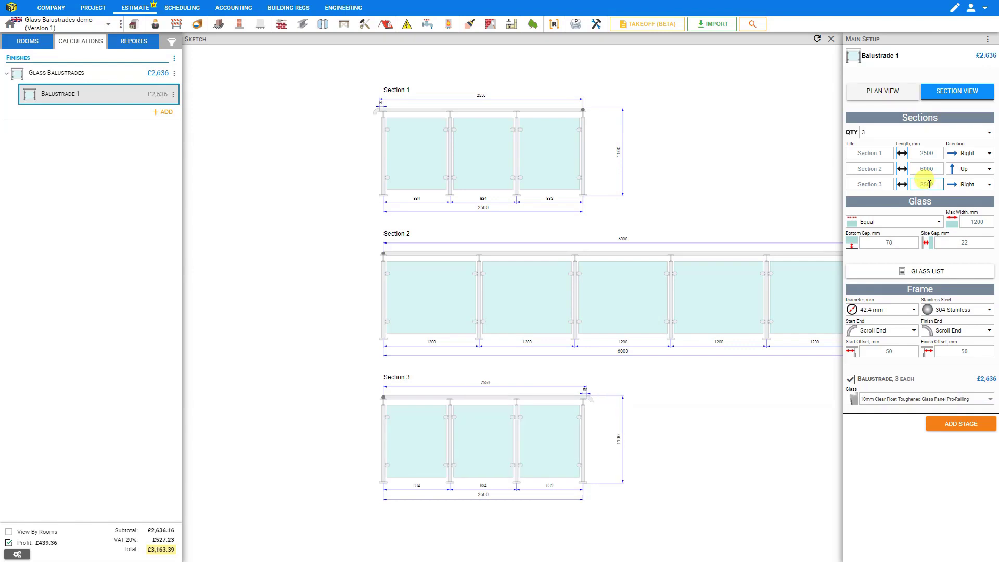
click(883, 93)
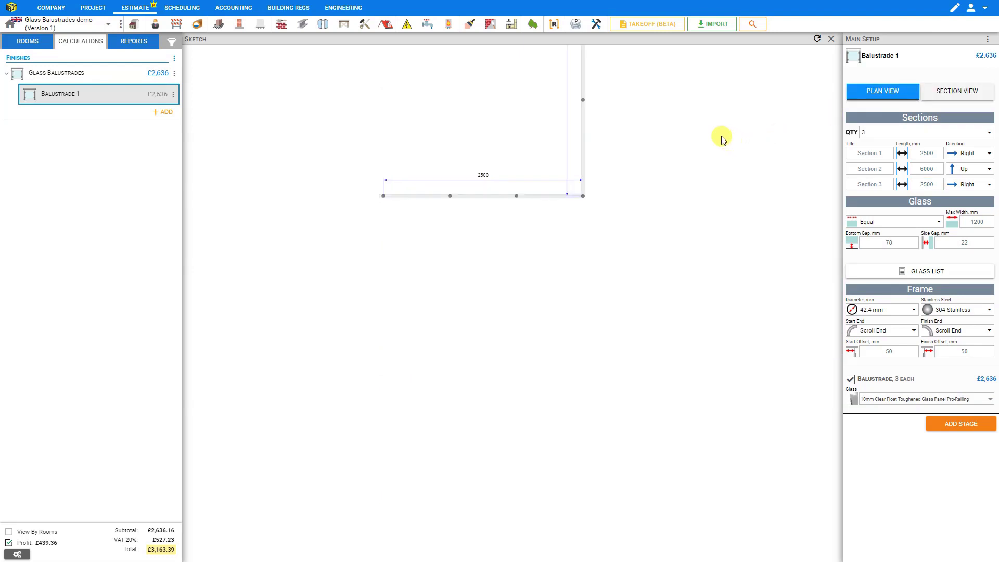
mouse_move(713, 139)
mouse_down()
mouse_move(622, 297)
mouse_move(612, 426)
mouse_up()
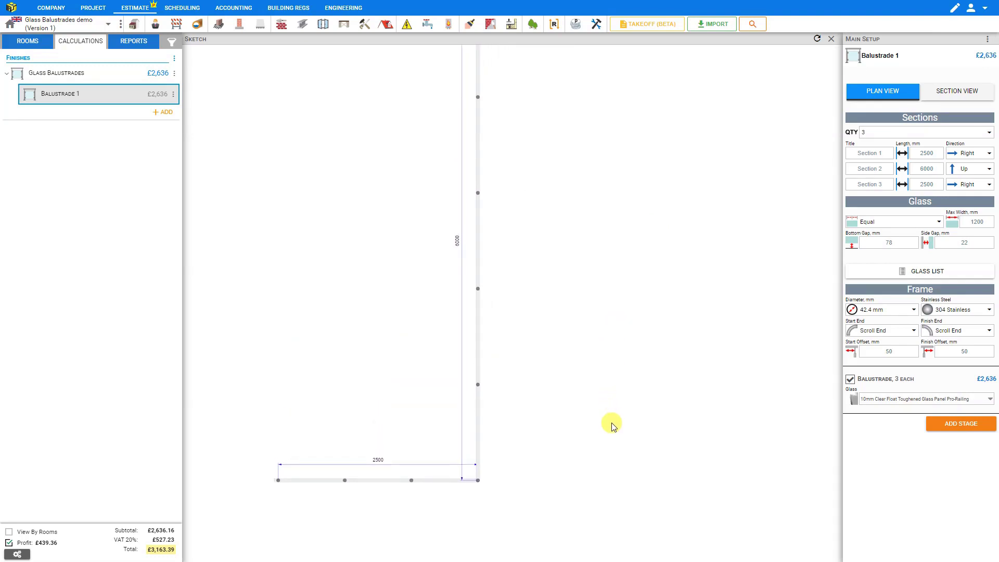
scroll(572, 250, down, 2)
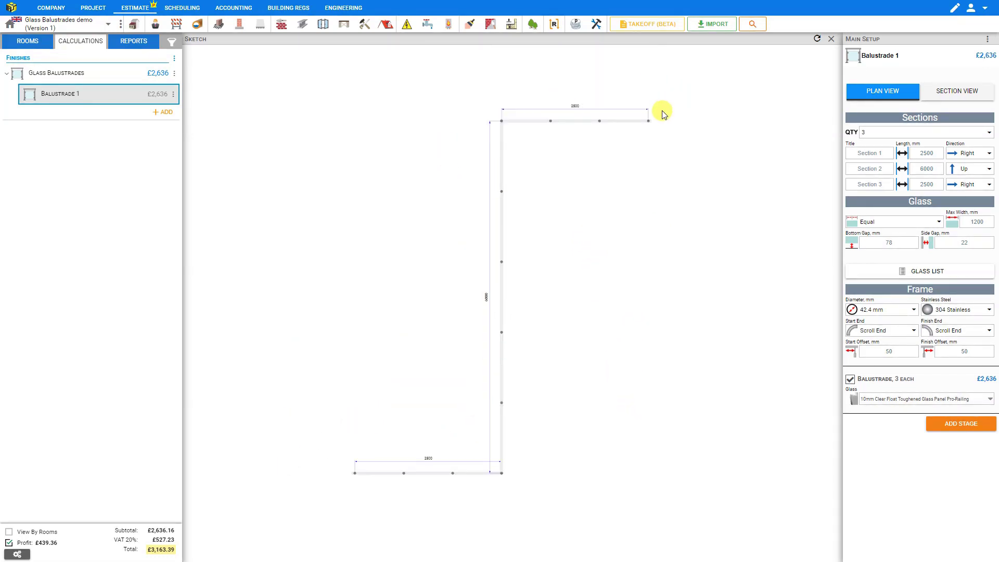
click(951, 99)
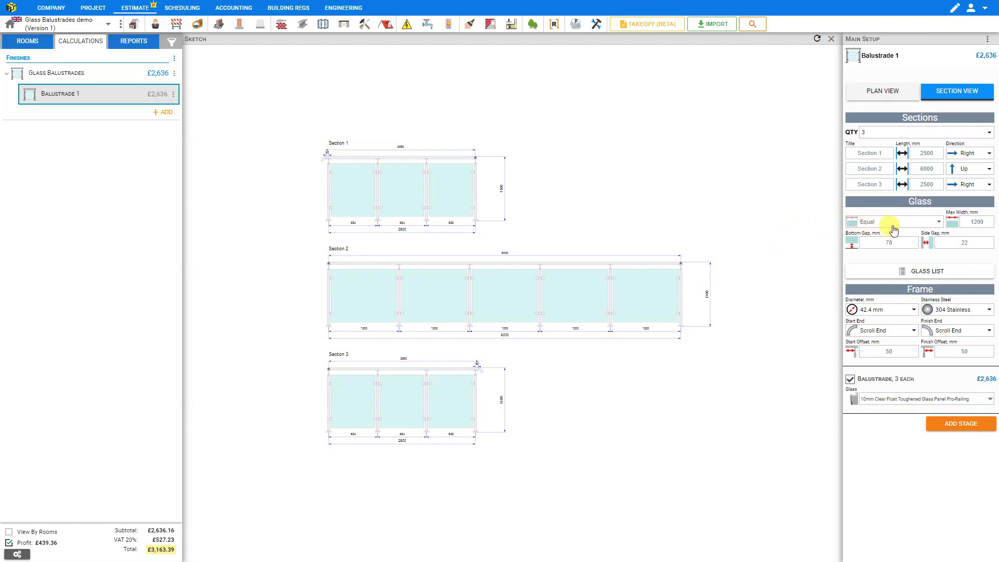
click(940, 222)
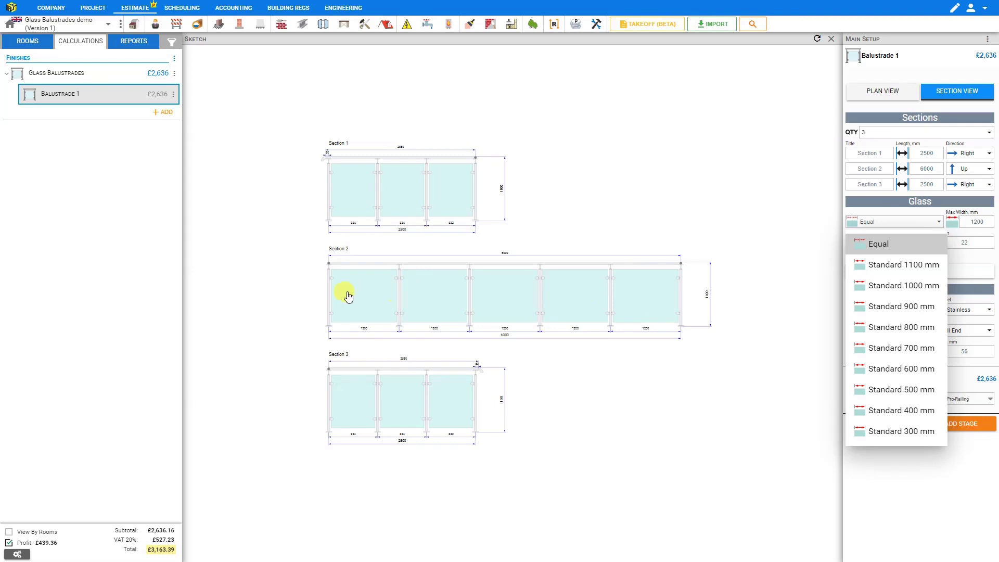
click(669, 274)
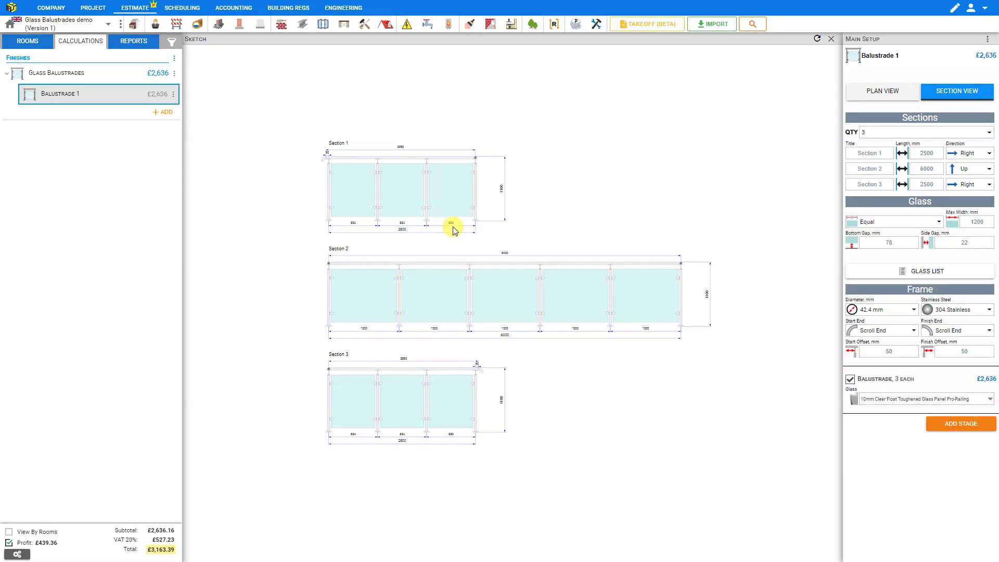
scroll(453, 229, up, 4)
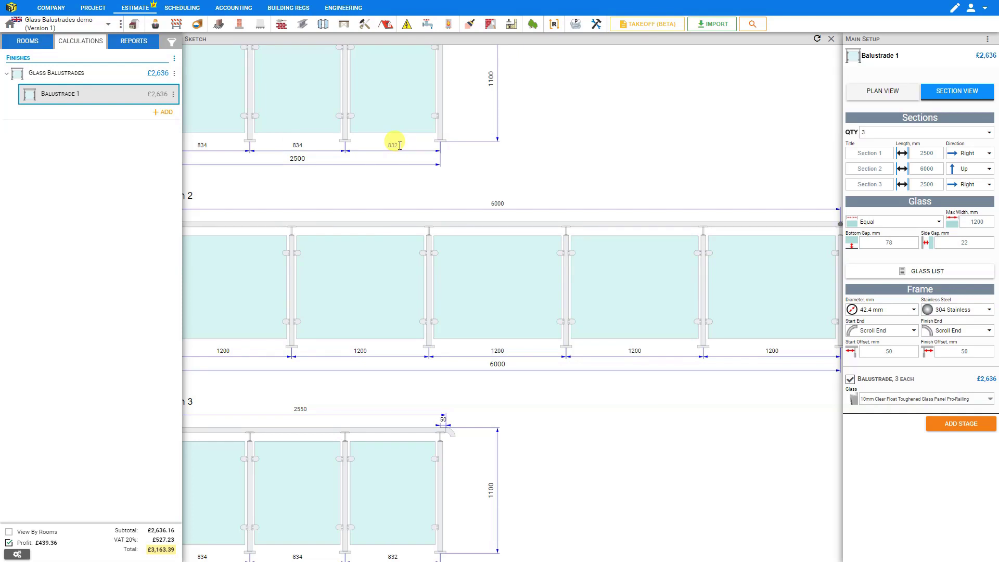
drag(693, 187, 560, 183)
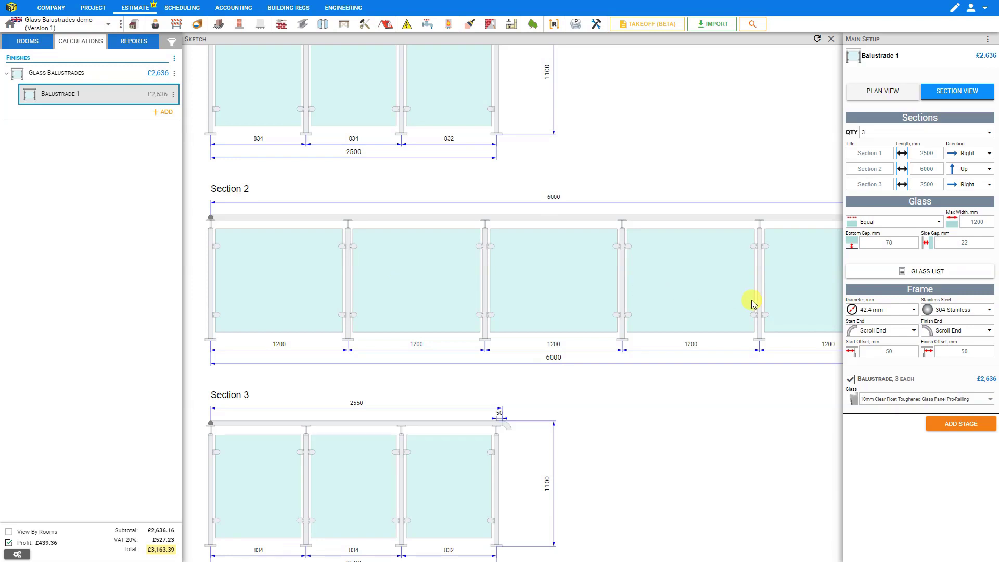
Set glass Max Width to 750 mm and choose Standard 1000 mm glass panels
click(973, 222)
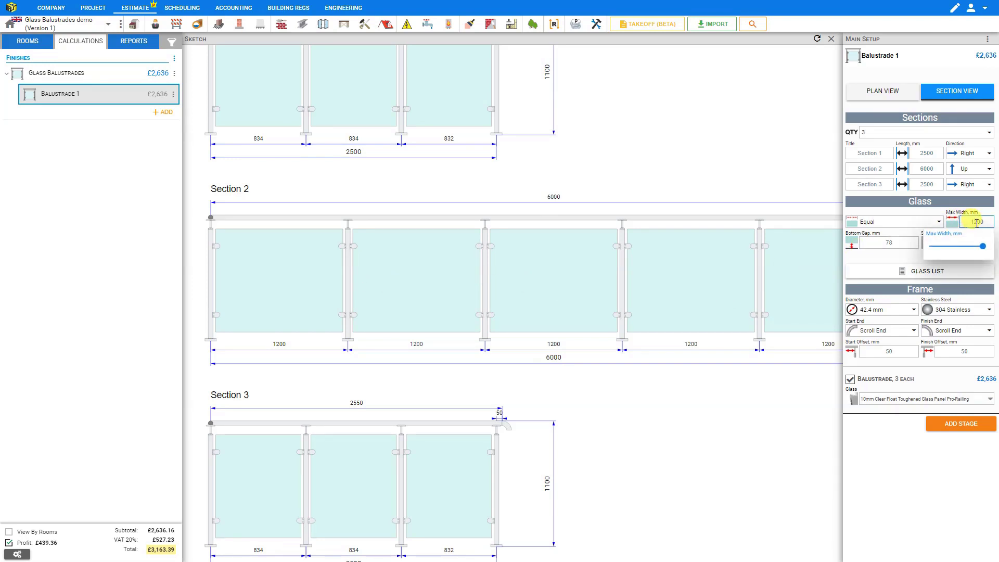
double_click(976, 223)
text(750)
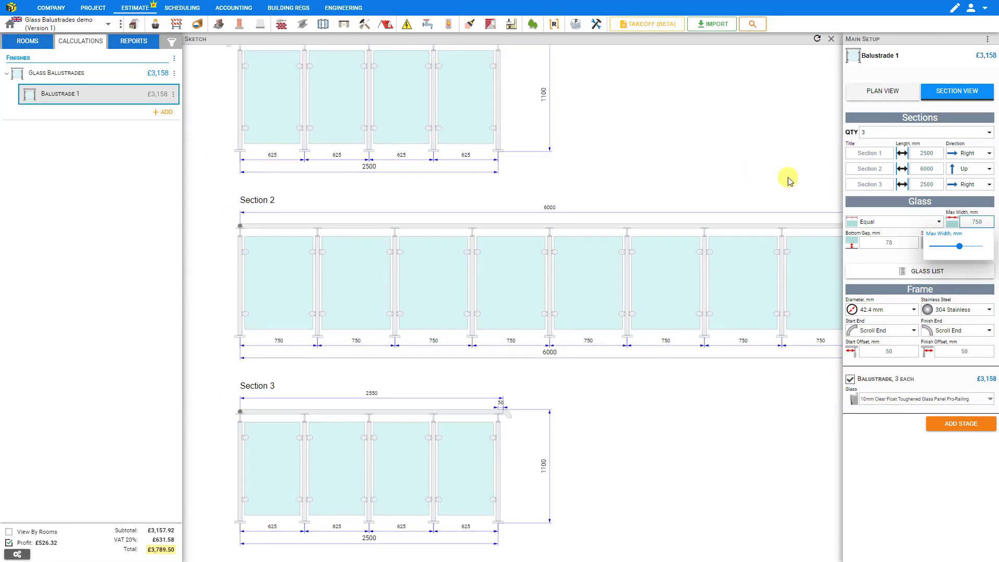
click(900, 220)
click(899, 225)
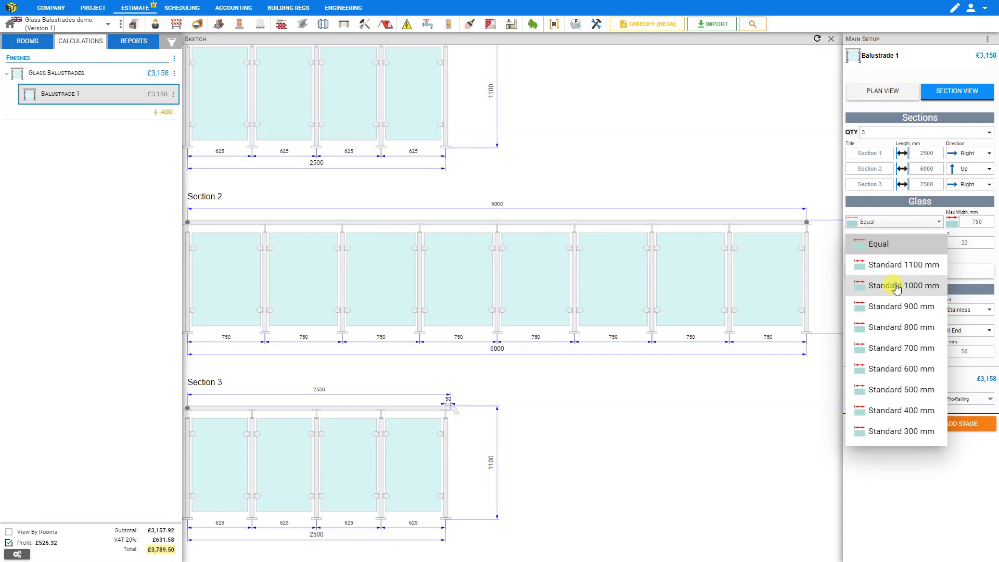
click(896, 286)
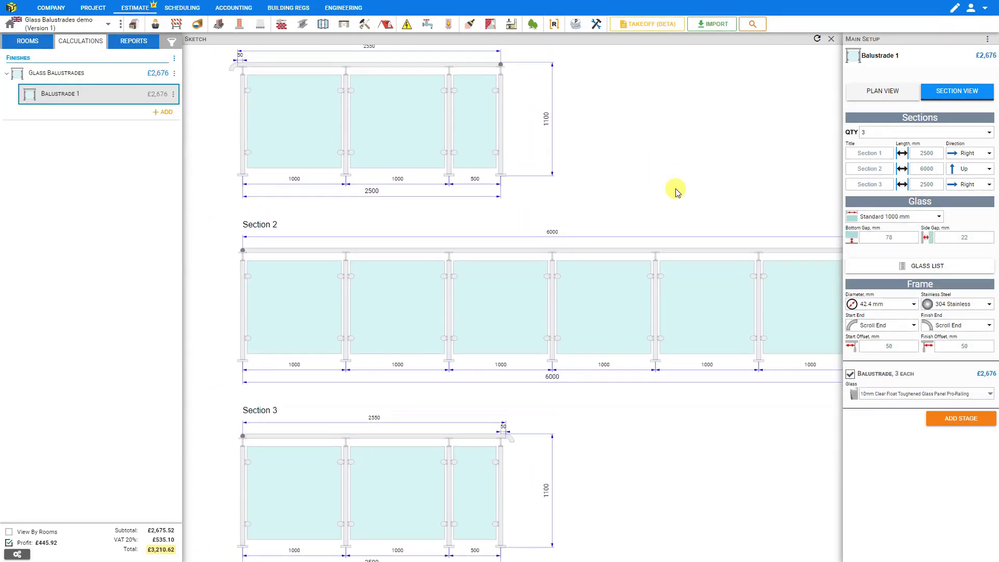
scroll(481, 142, up, 1)
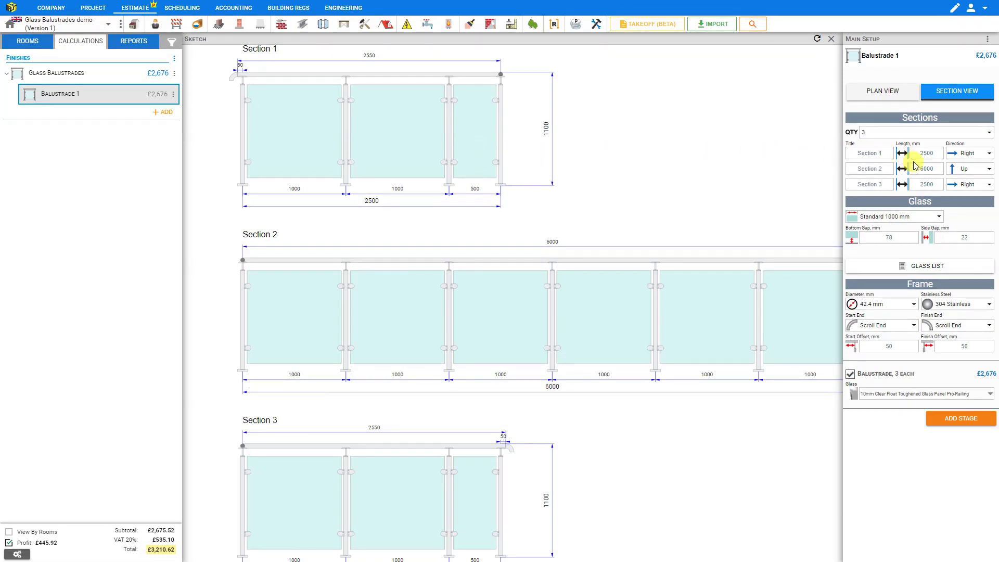
Change Section 1's length to 2100 mm, then clear the 78 bottom gap value
click(926, 153)
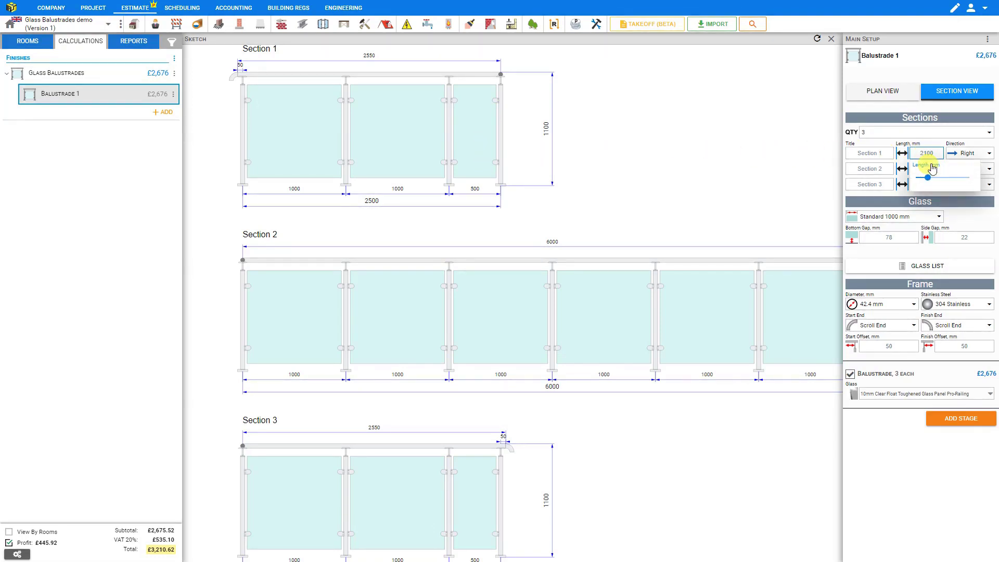
key(BackSpace)
text(1)
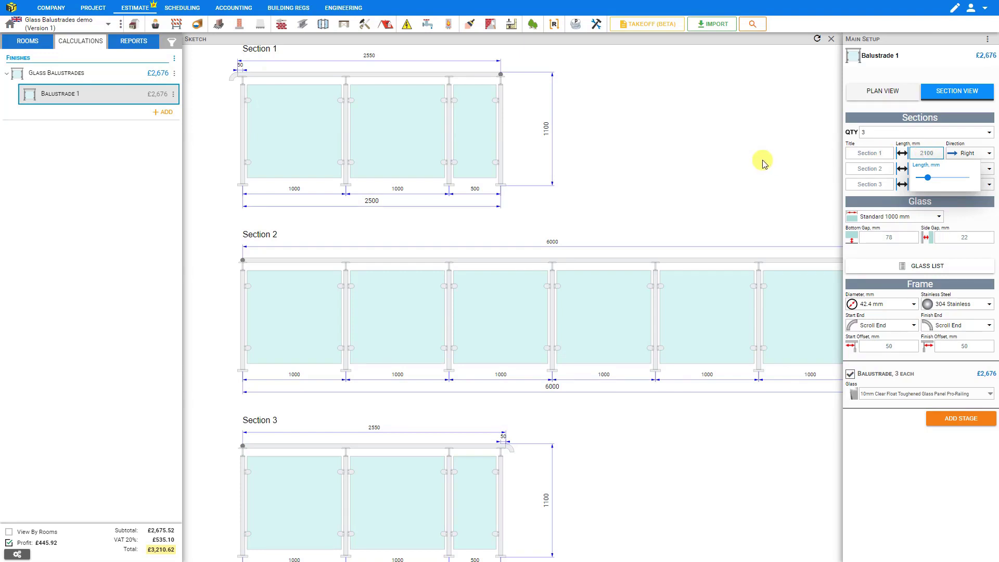
click(763, 164)
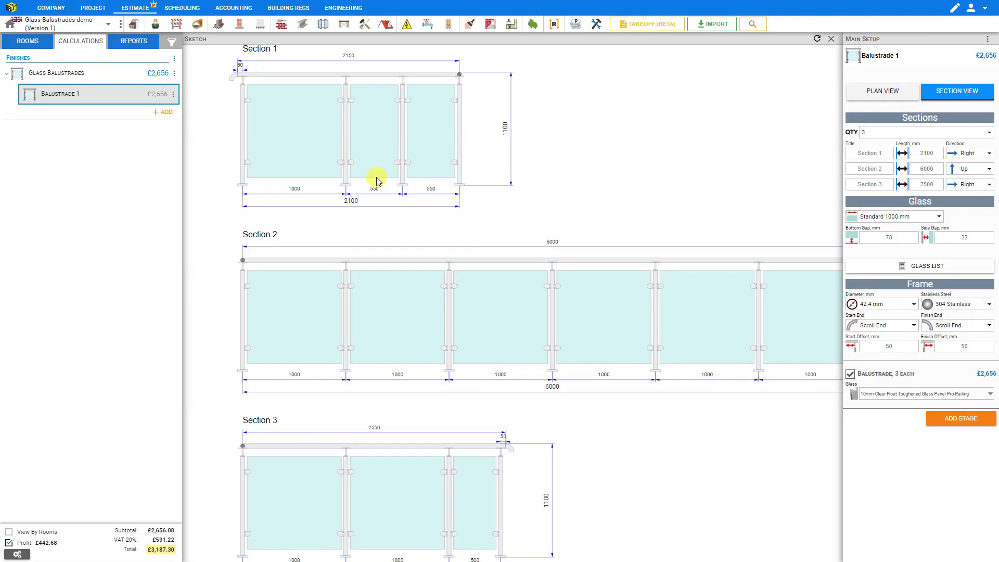
double_click(889, 238)
key(BackSpace)
Slide the glass Bottom Gap to 100 mm and the Side Gap to 20 mm
text(78)
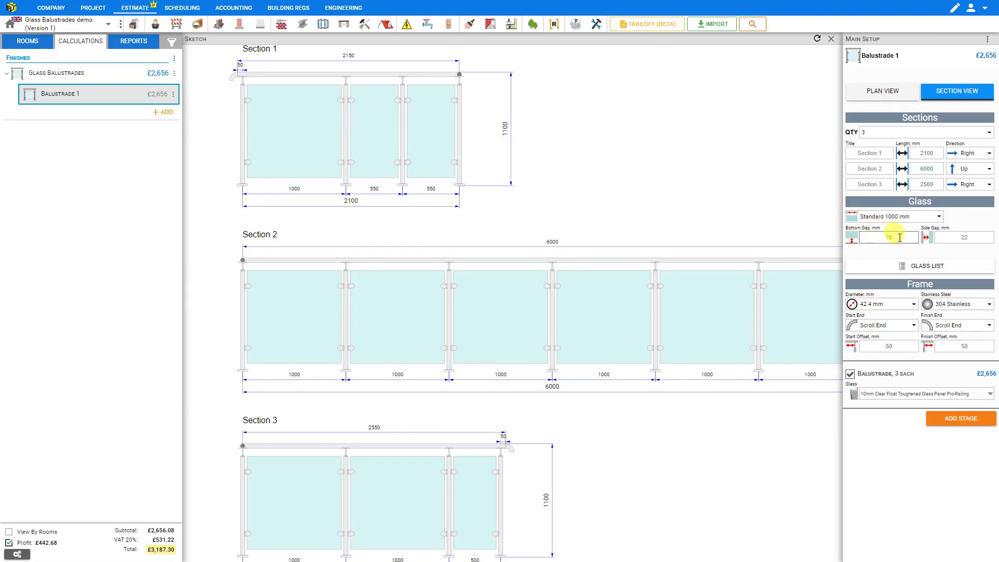
click(899, 238)
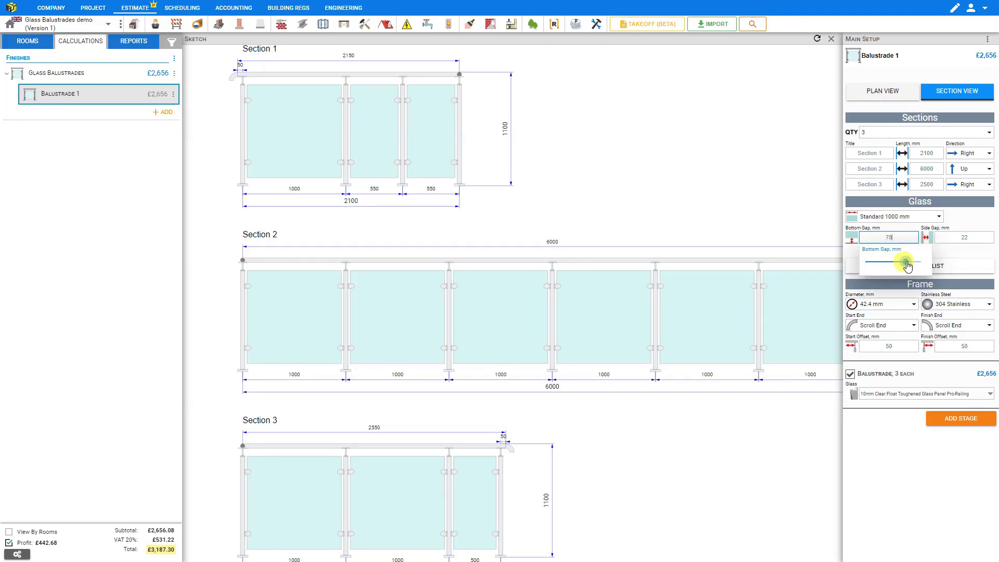
mouse_move(907, 265)
mouse_down()
mouse_move(856, 263)
mouse_move(923, 259)
mouse_up()
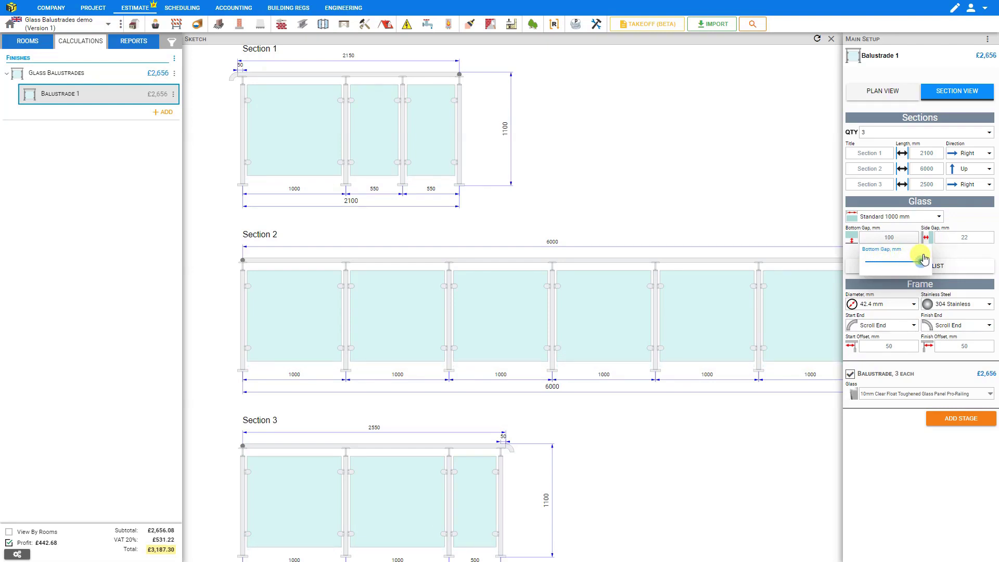
click(968, 237)
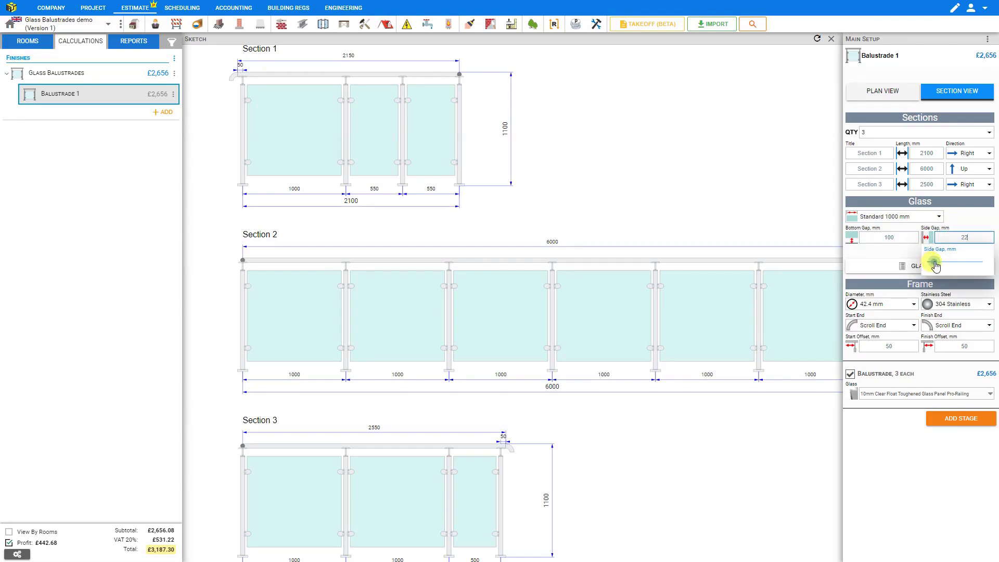
drag(934, 265, 906, 260)
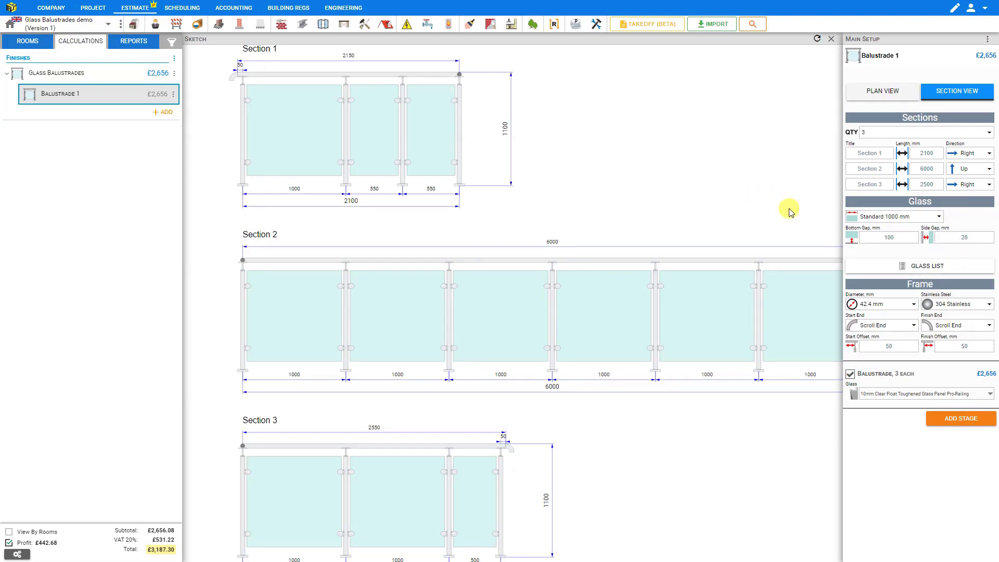
Add the 12-panel, 8.48 m² glass list to the description and download it as PDF
click(924, 268)
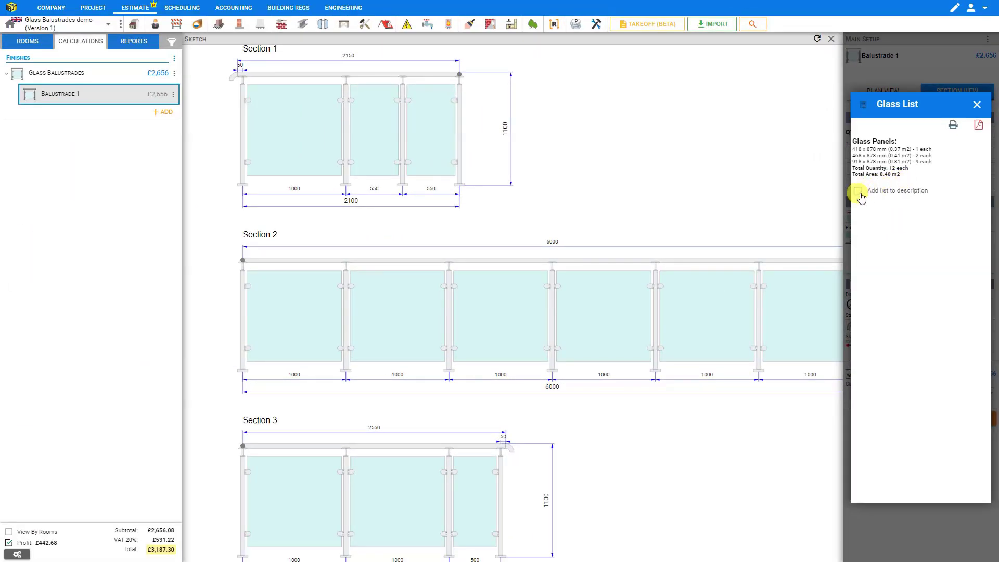
click(857, 191)
click(951, 128)
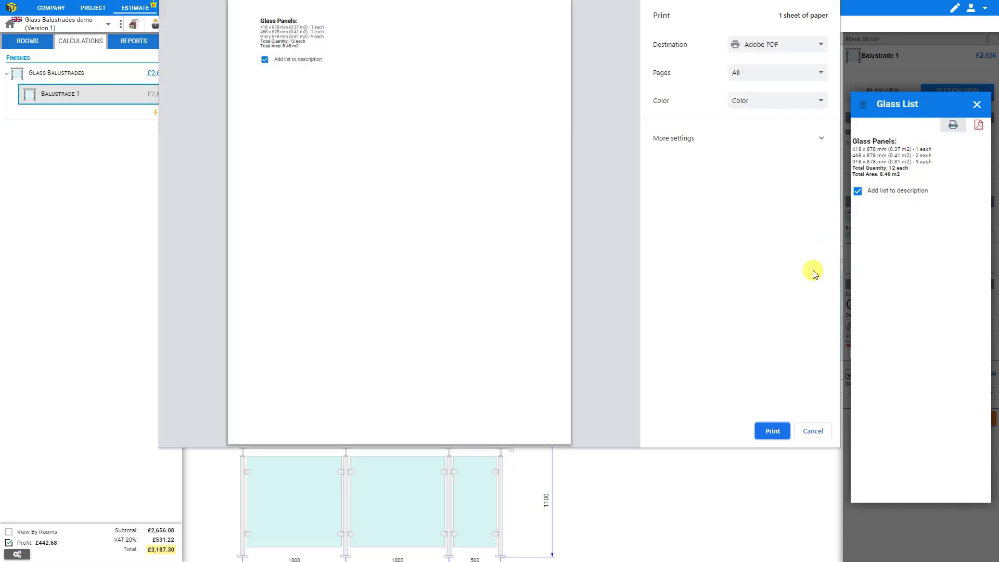
click(813, 435)
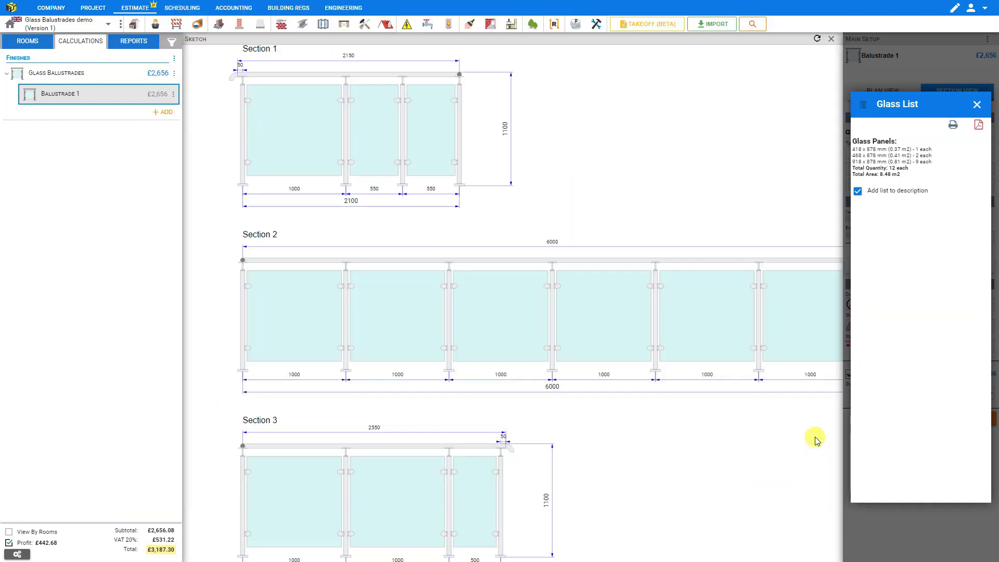
click(978, 126)
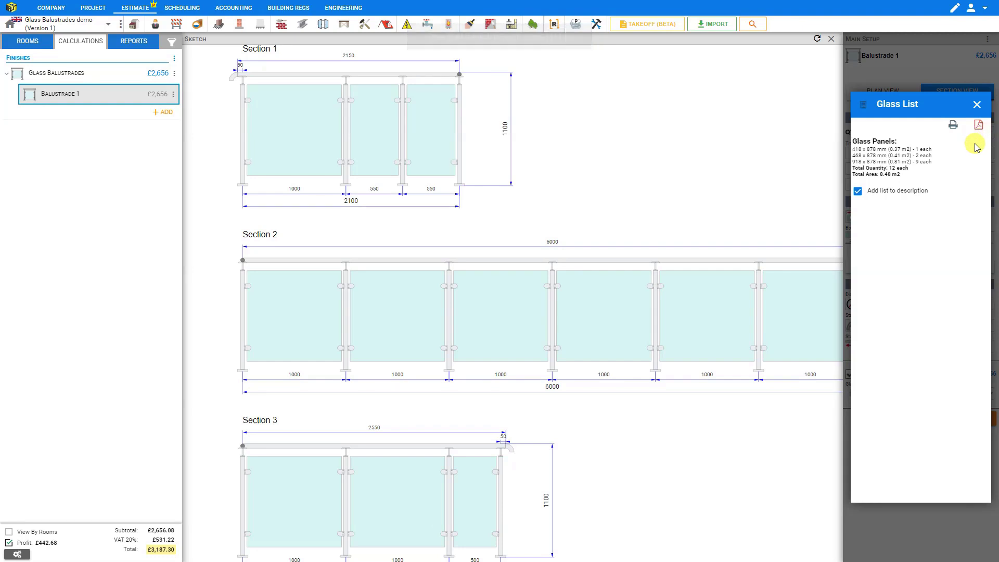
click(977, 105)
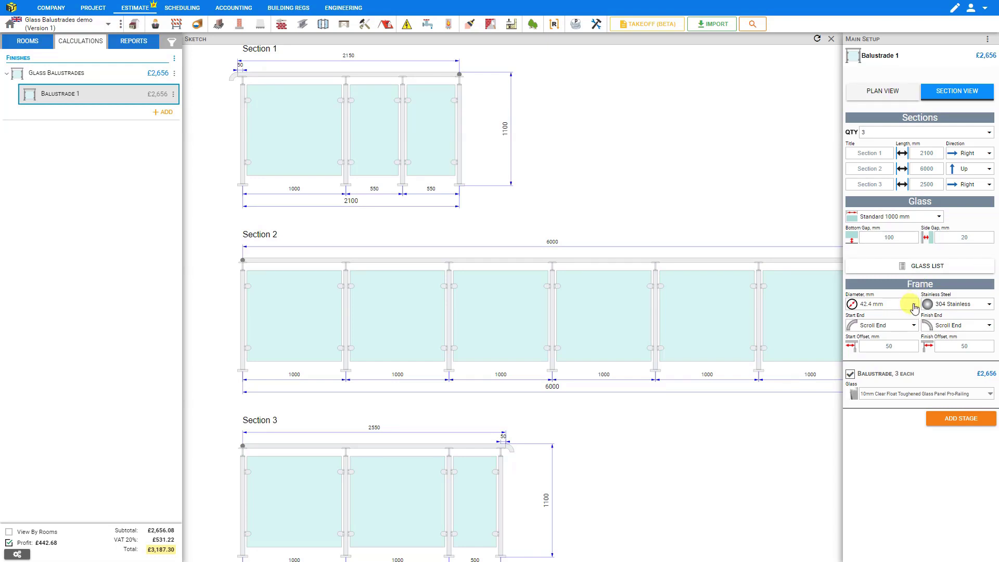
Set the frame tube diameter to 42.4 mm and the steel grade to 316 Stainless
click(914, 307)
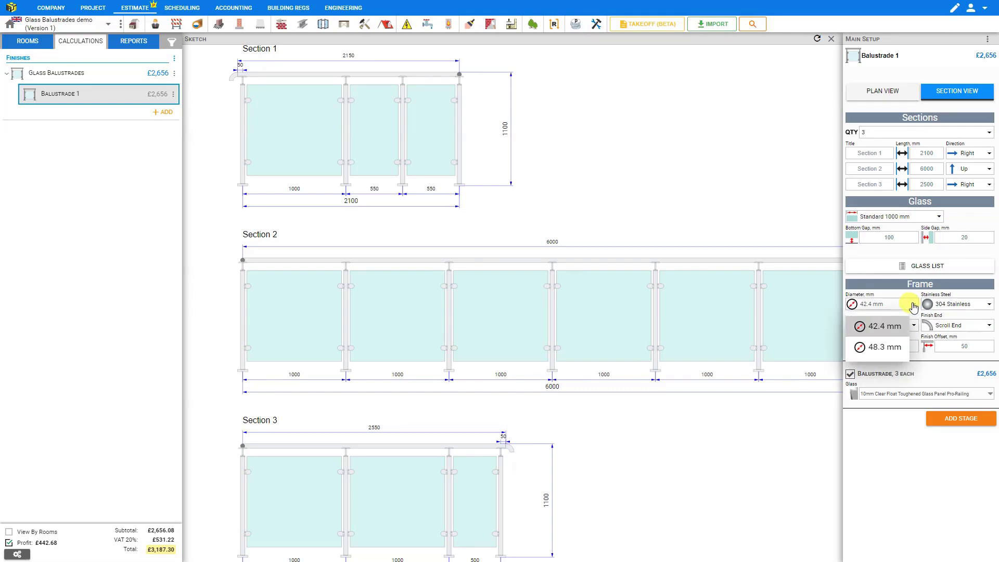
click(878, 352)
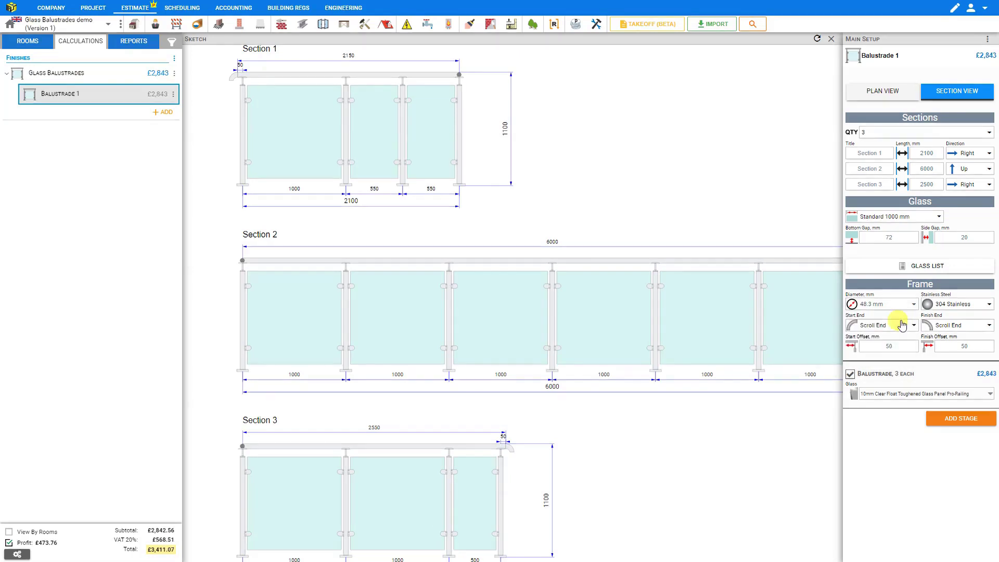
click(915, 306)
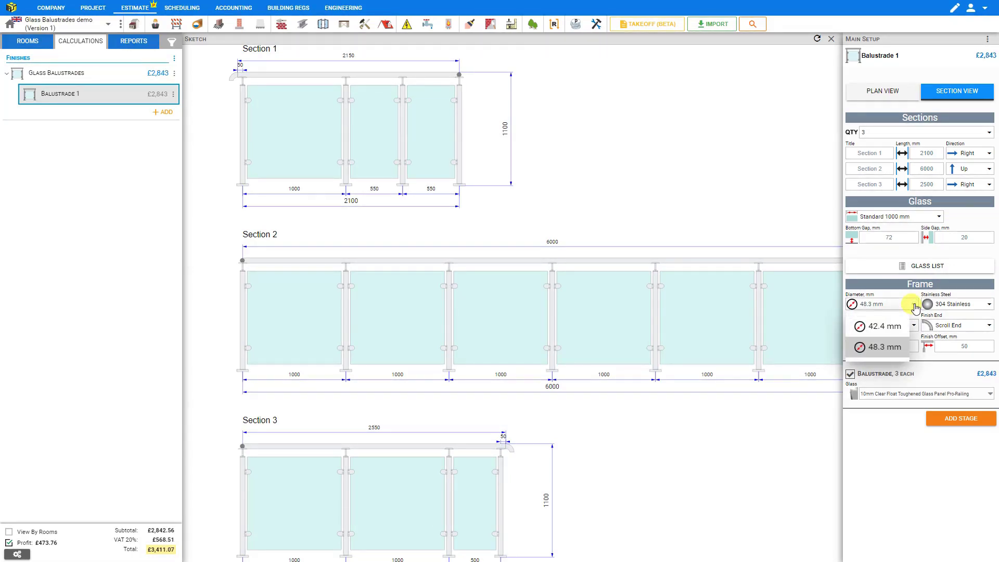
click(890, 326)
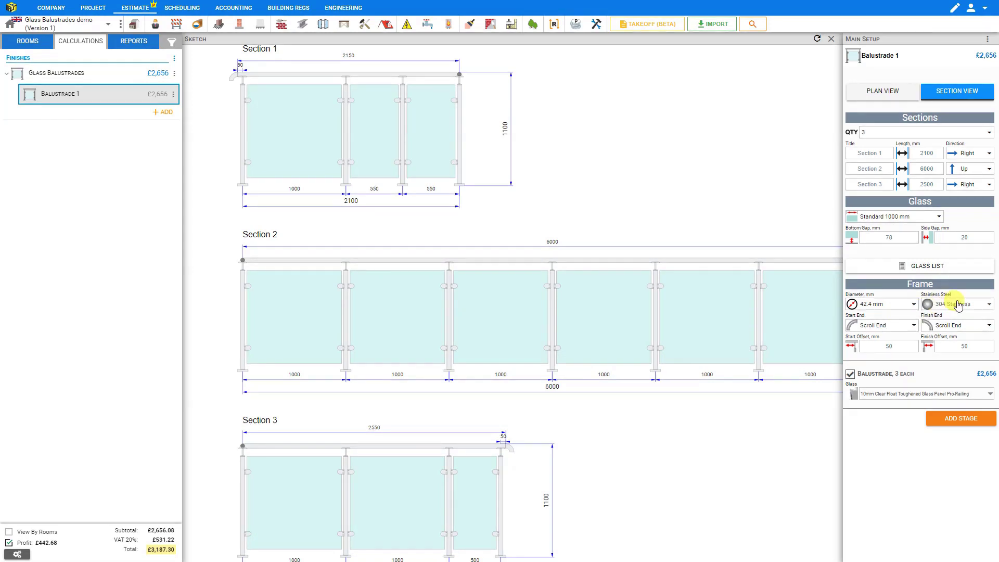
click(989, 305)
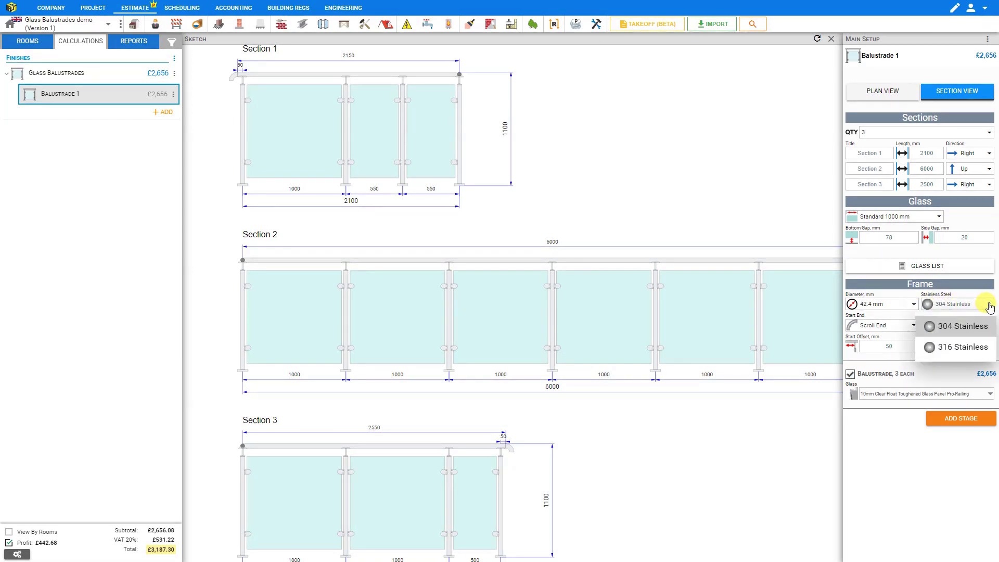
click(952, 353)
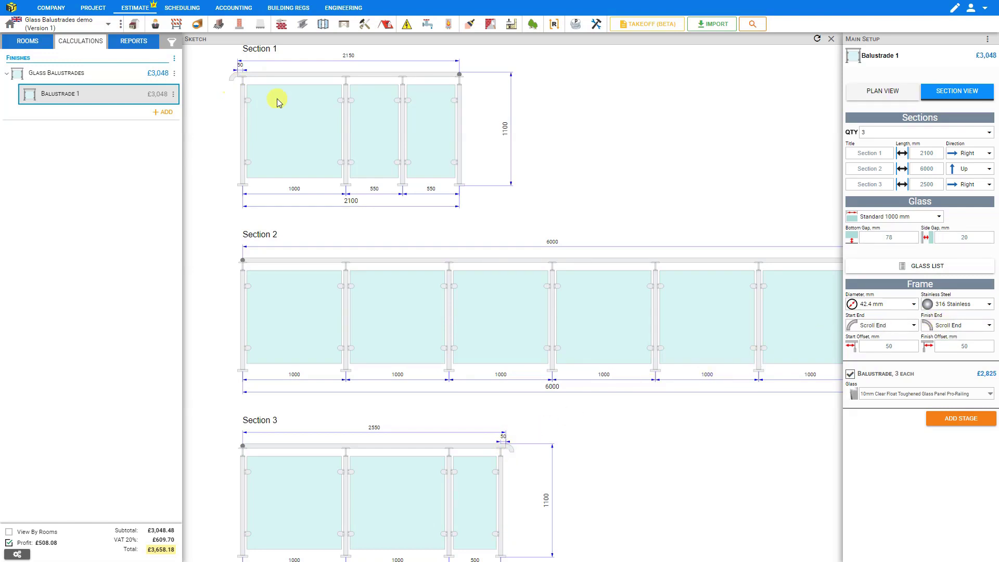
Try Raised Cap, Flat Cap, Wall Flange and Domed Cap as the start-end fitting, then choose None
click(910, 328)
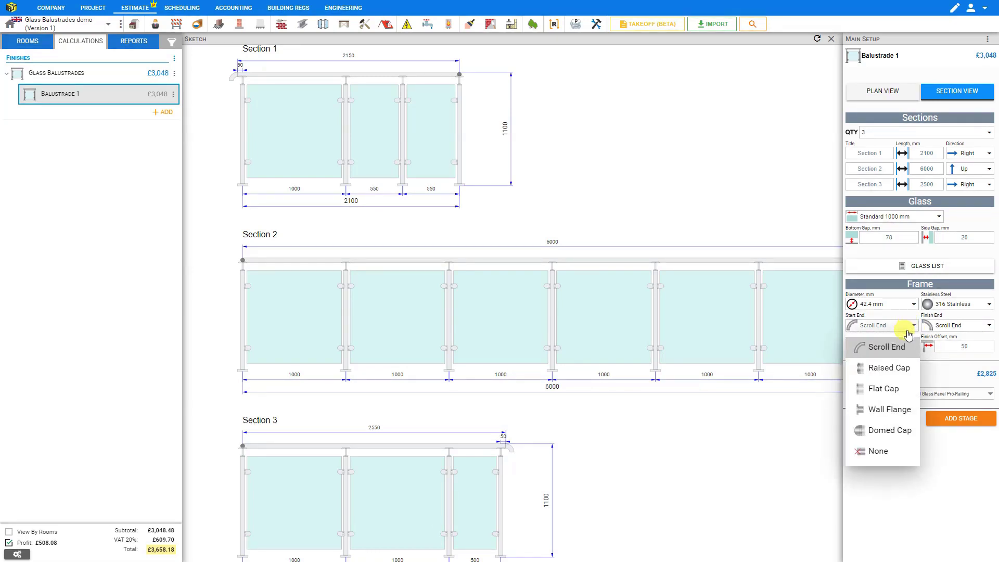
click(890, 368)
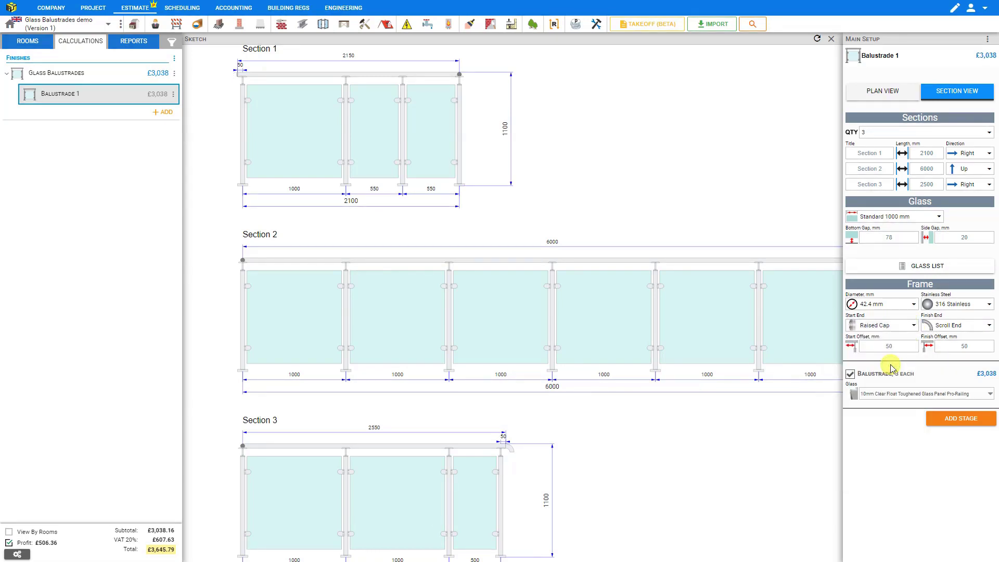
click(902, 325)
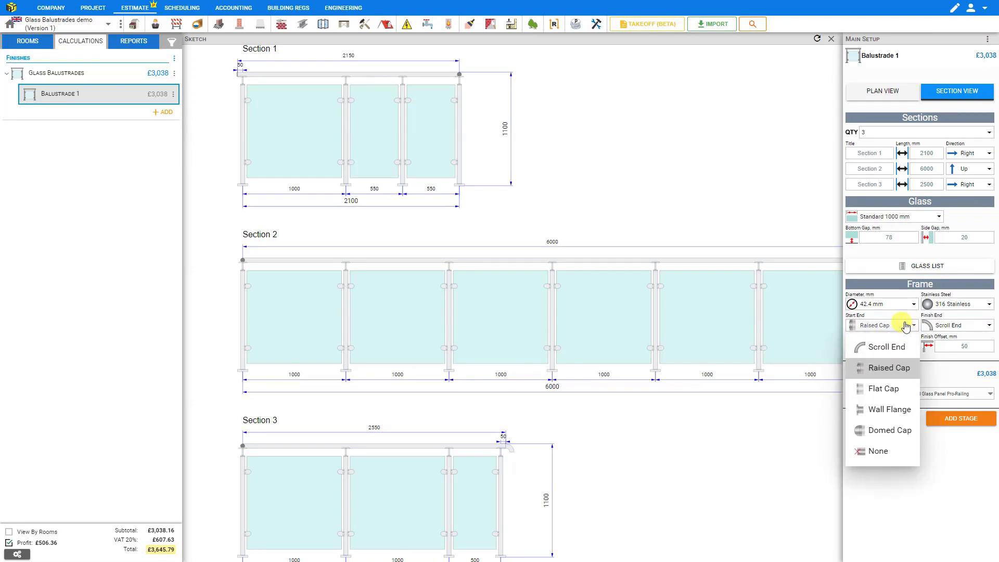
click(884, 389)
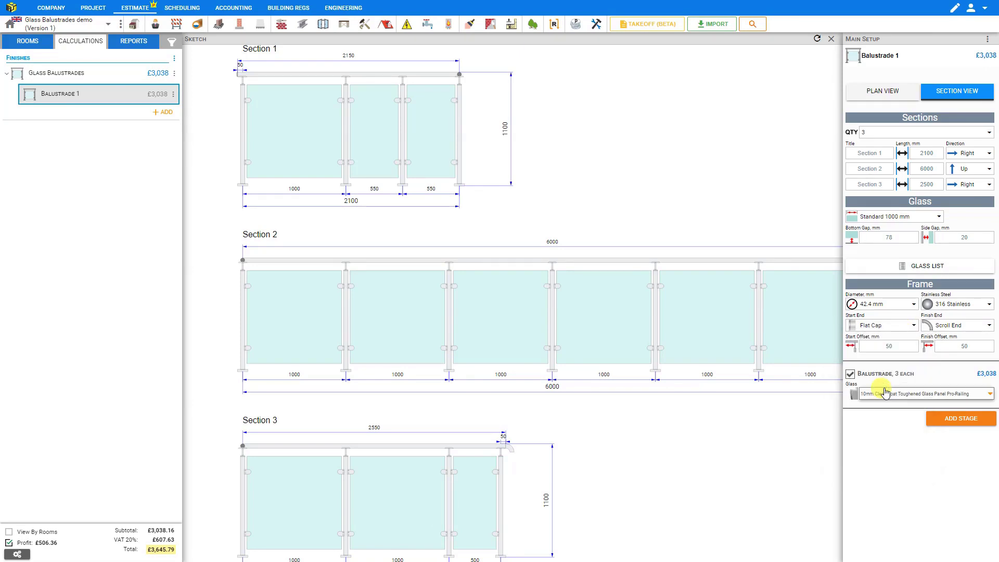
click(882, 328)
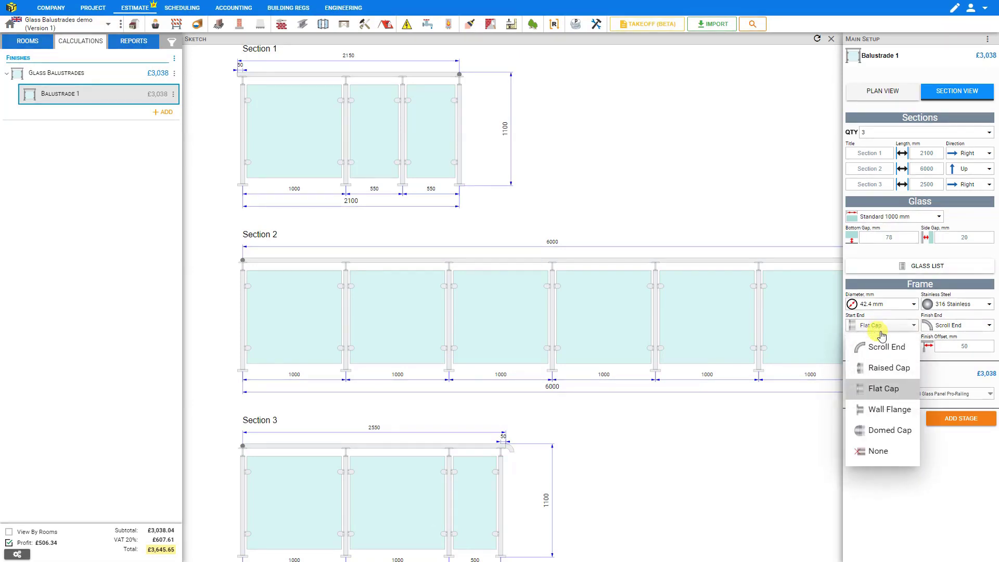
click(876, 411)
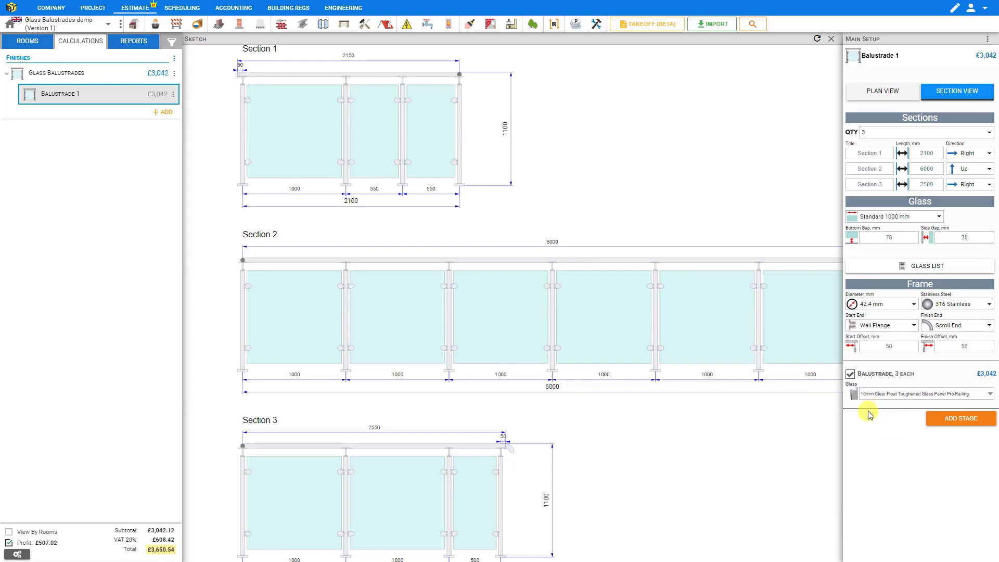
click(884, 326)
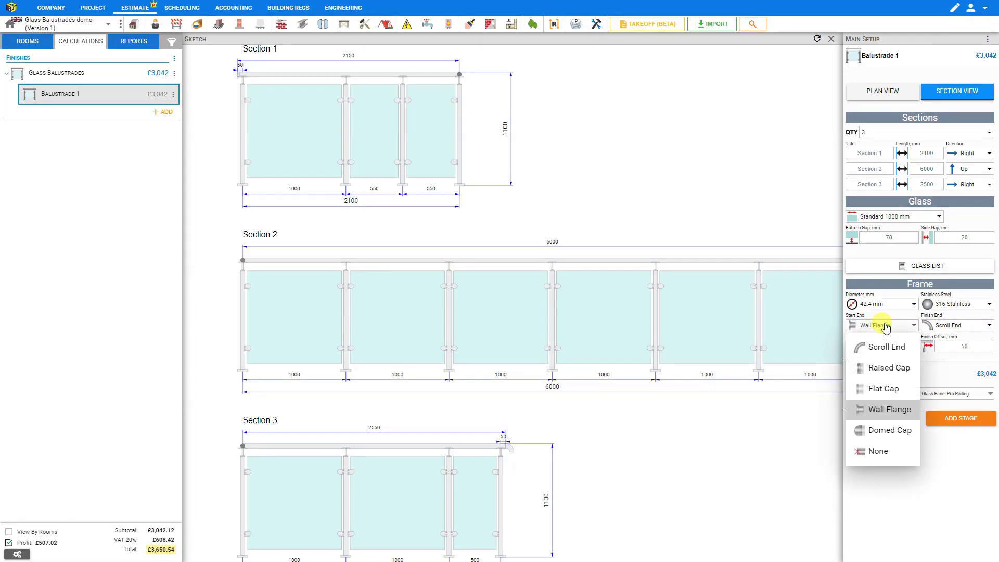
click(871, 436)
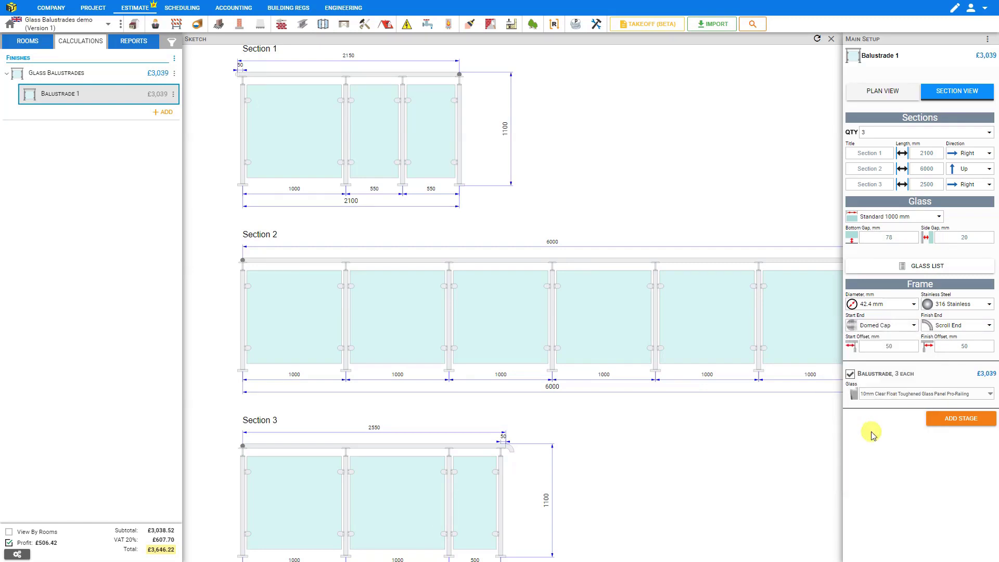
click(905, 325)
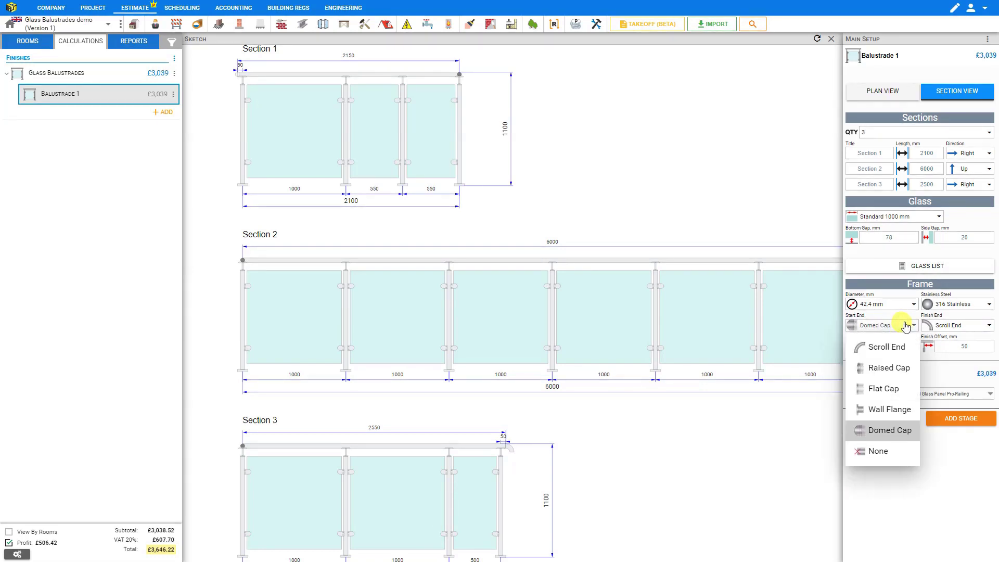
click(875, 457)
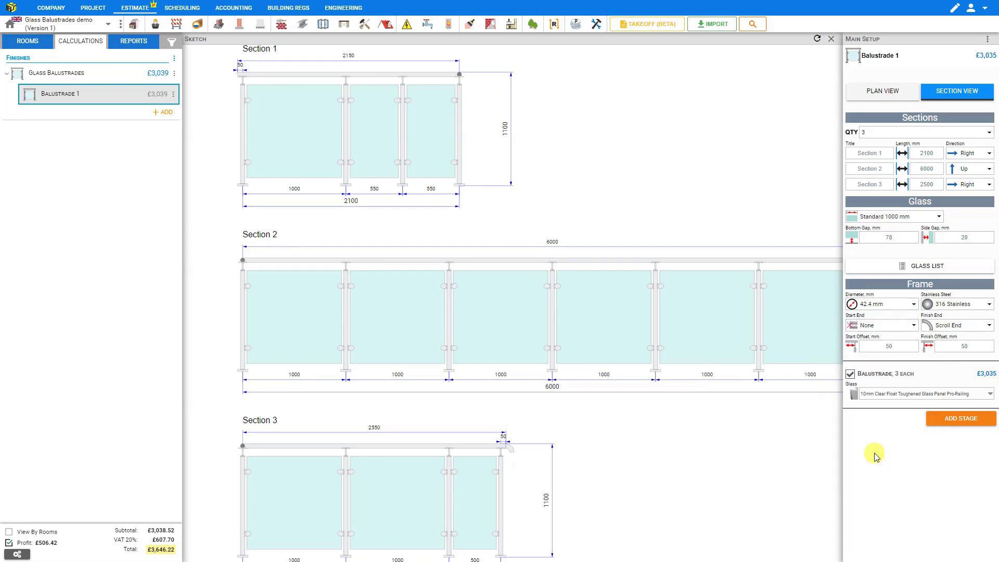
click(906, 327)
Set the start end fitting to Scroll End and the finish end to Wall Flange
click(889, 346)
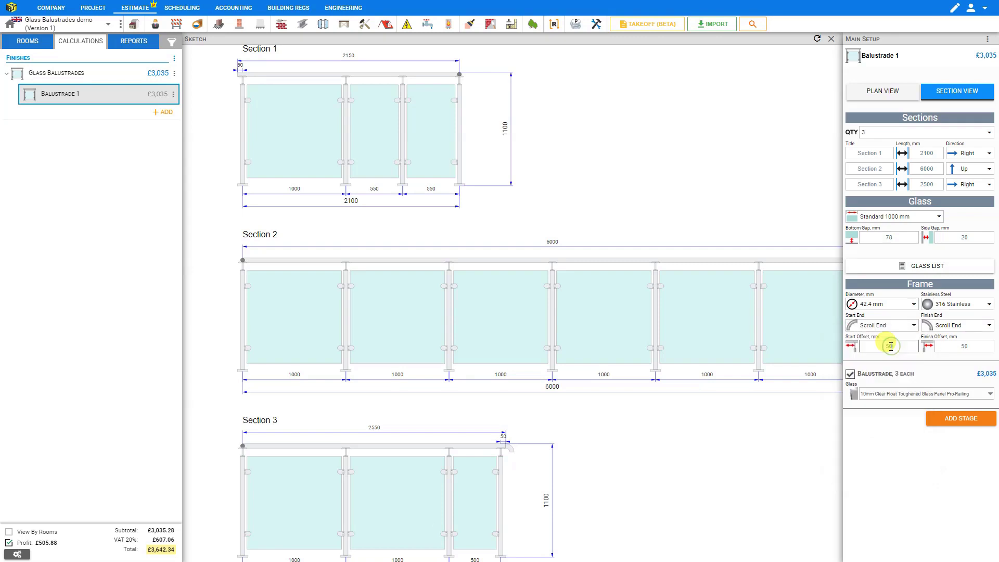
click(990, 329)
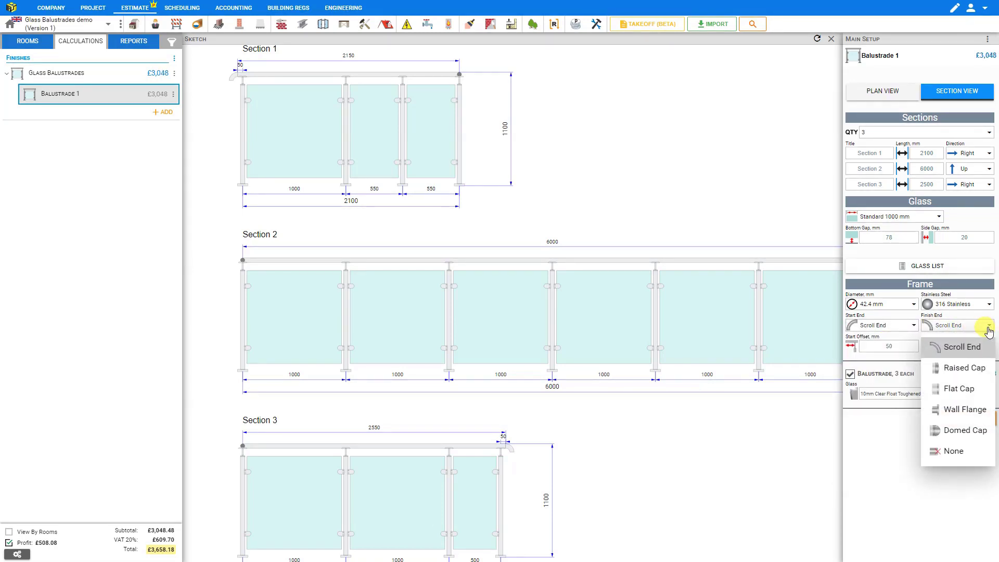
click(966, 410)
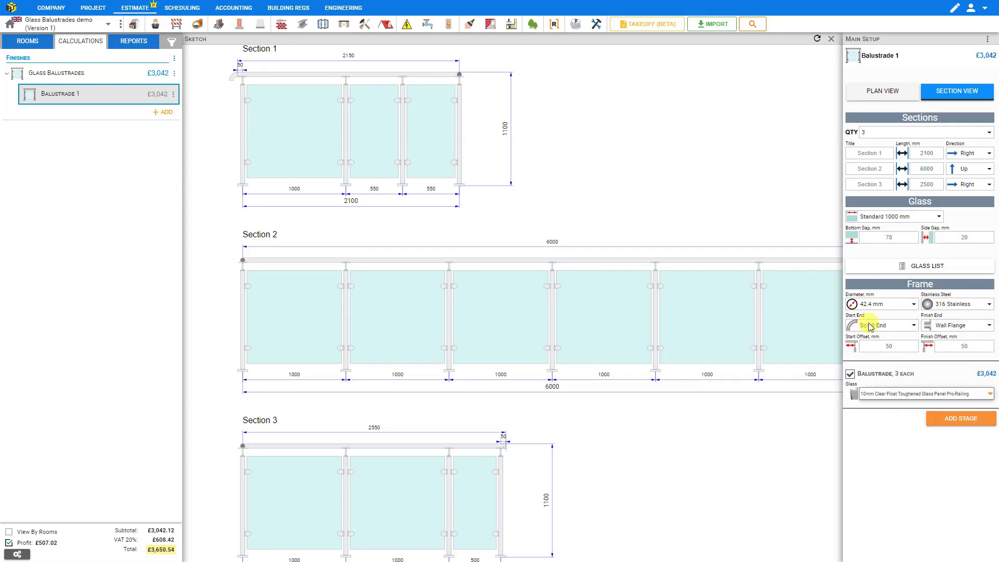
Set the start offset to 0 mm and the finish offset to 100 mm
click(889, 345)
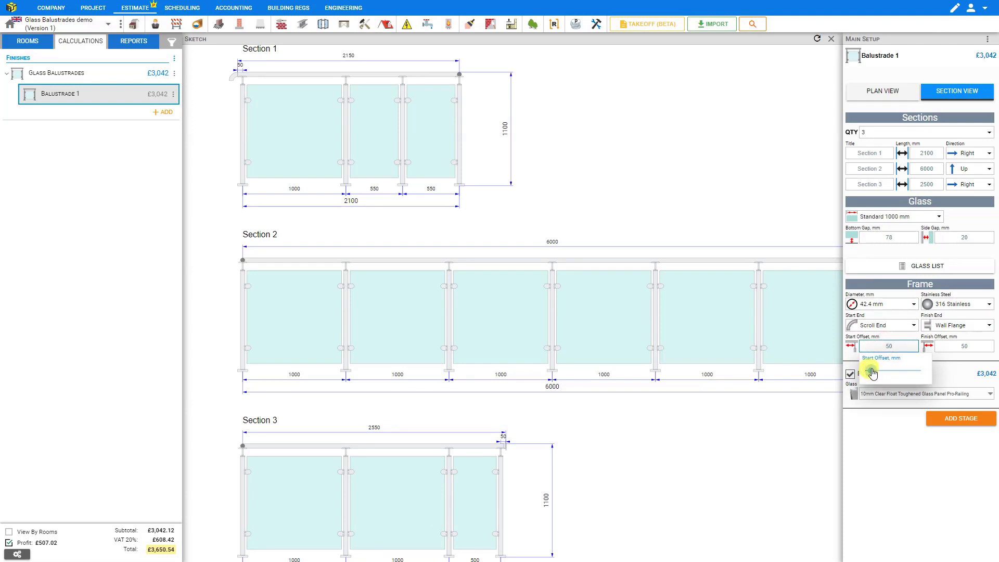
mouse_move(872, 373)
mouse_down()
mouse_move(917, 379)
mouse_move(867, 375)
mouse_up()
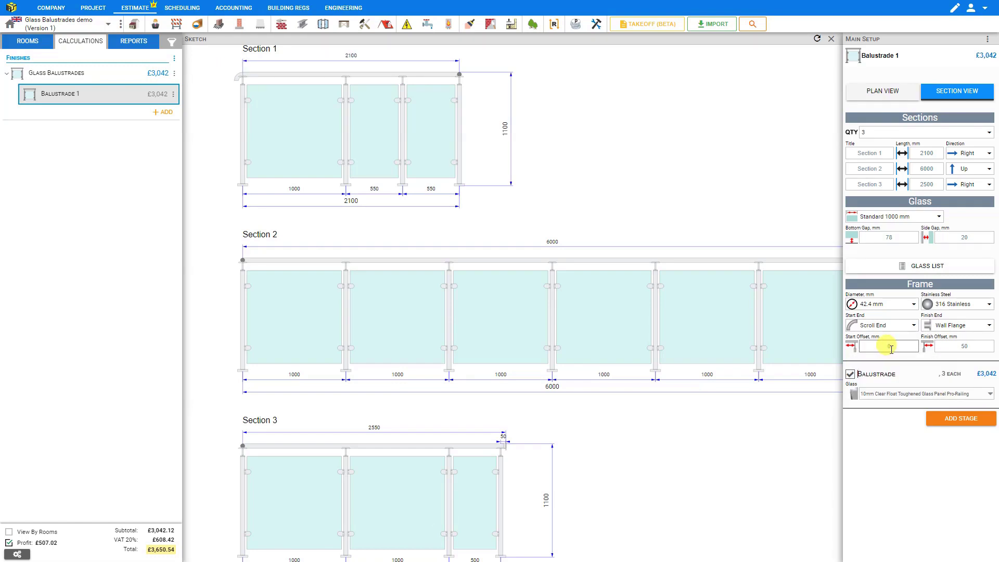
click(960, 346)
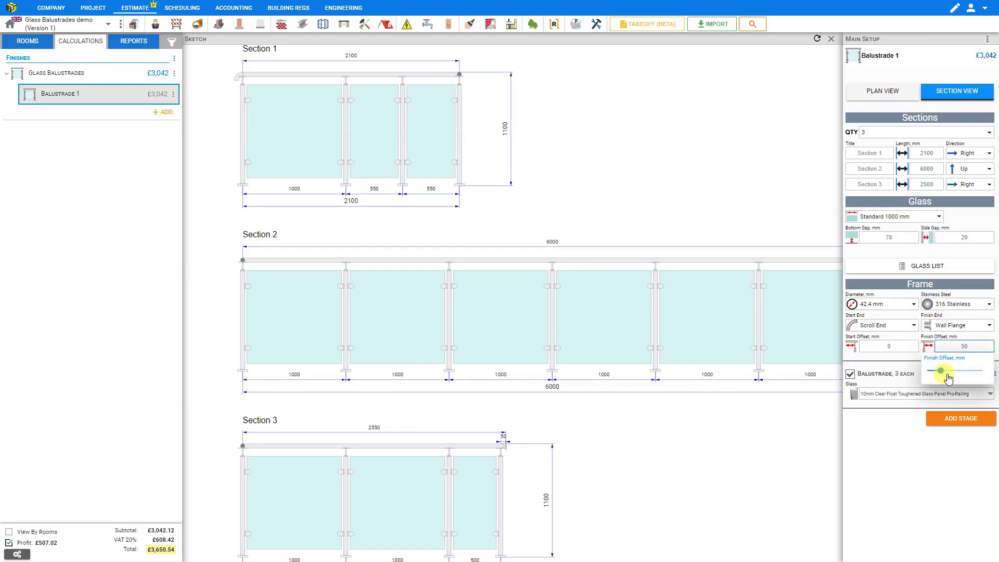
mouse_move(940, 372)
mouse_down()
mouse_move(965, 375)
mouse_move(945, 375)
mouse_move(956, 373)
mouse_up()
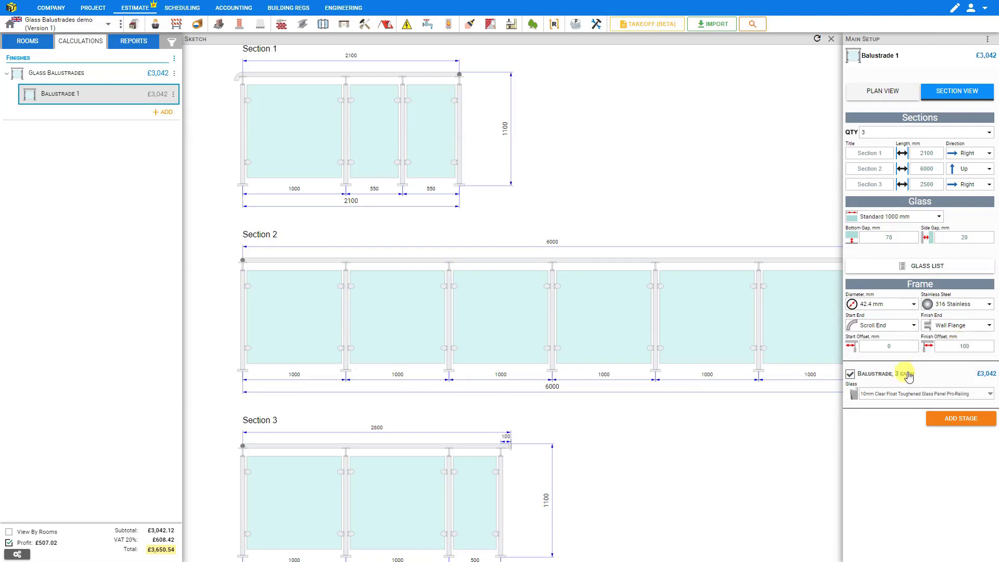
click(891, 397)
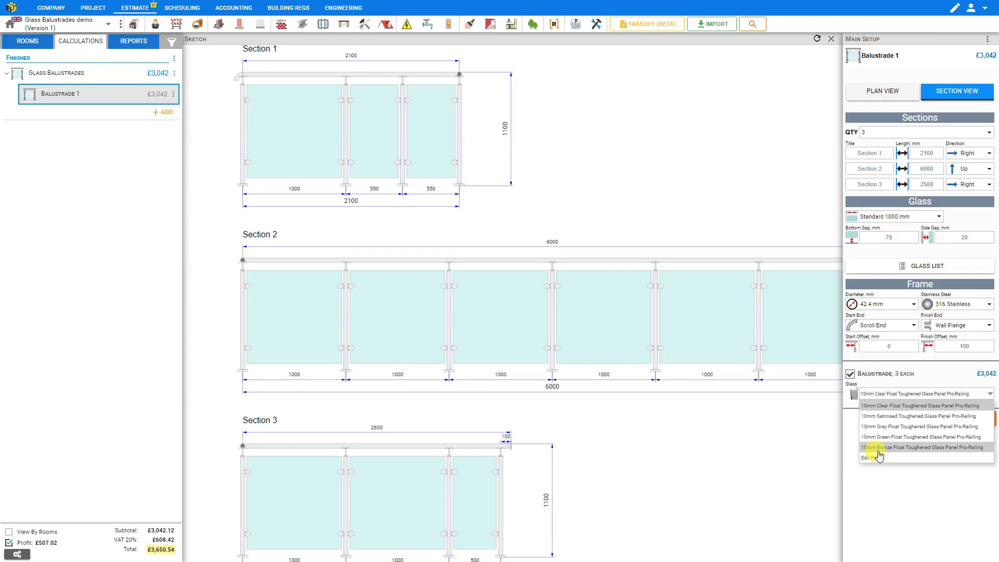
click(877, 459)
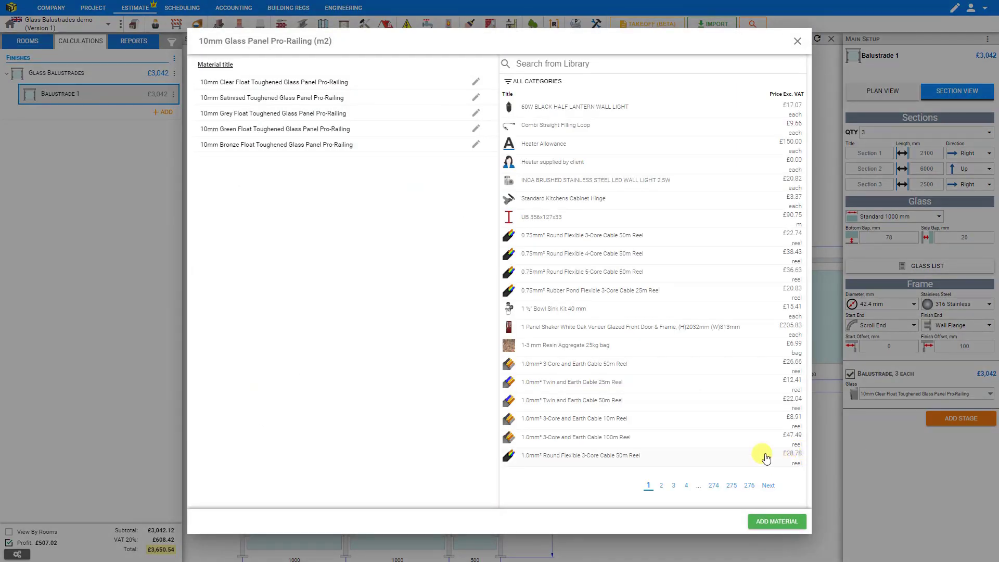
click(773, 523)
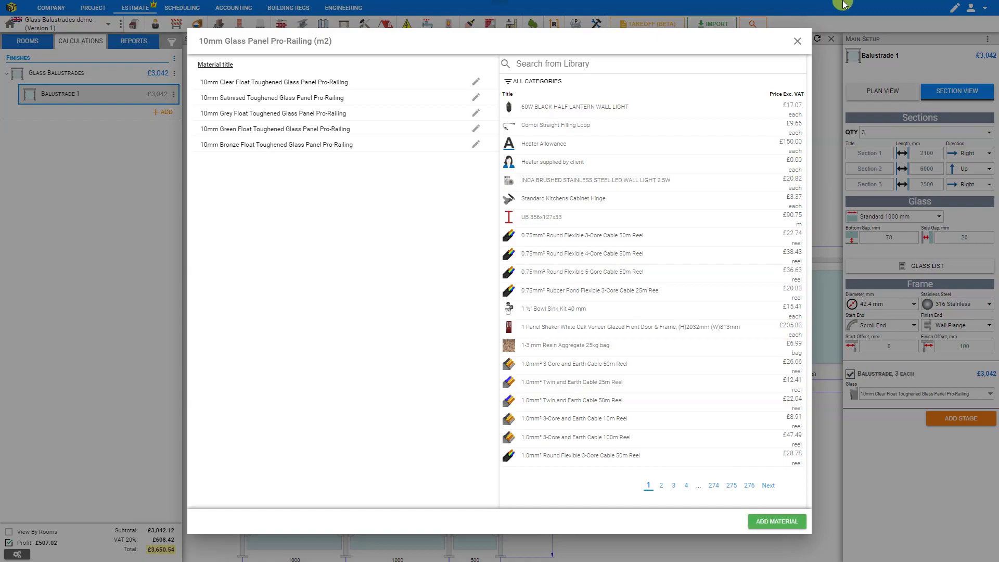
click(798, 44)
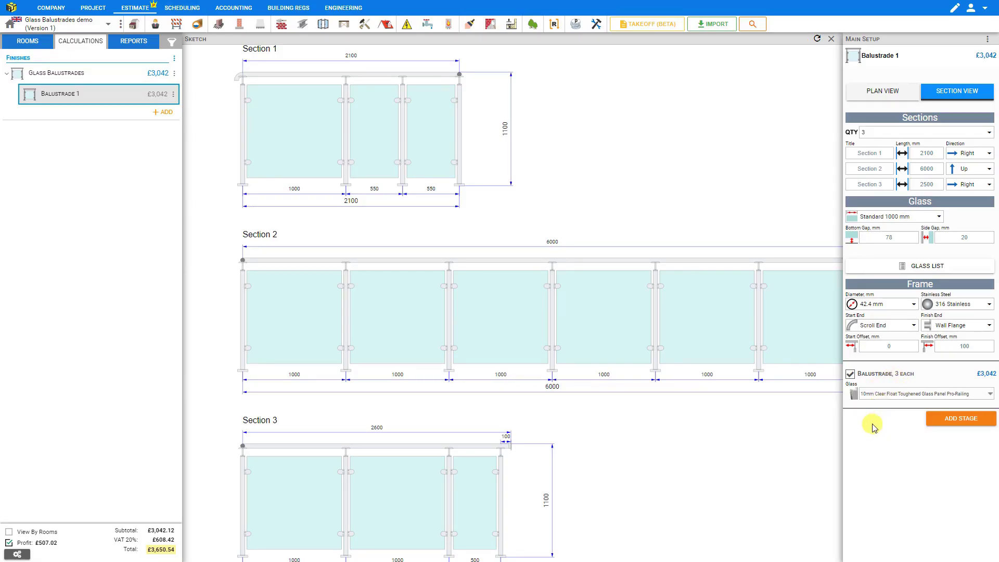
click(962, 418)
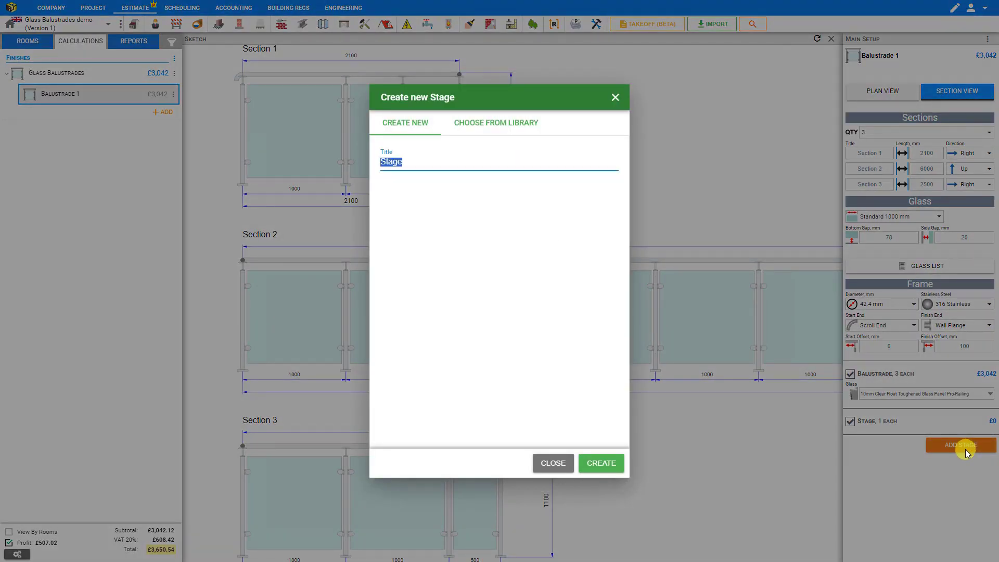
Add the Accessories v stage from the stage library under Balustrade 1
click(517, 129)
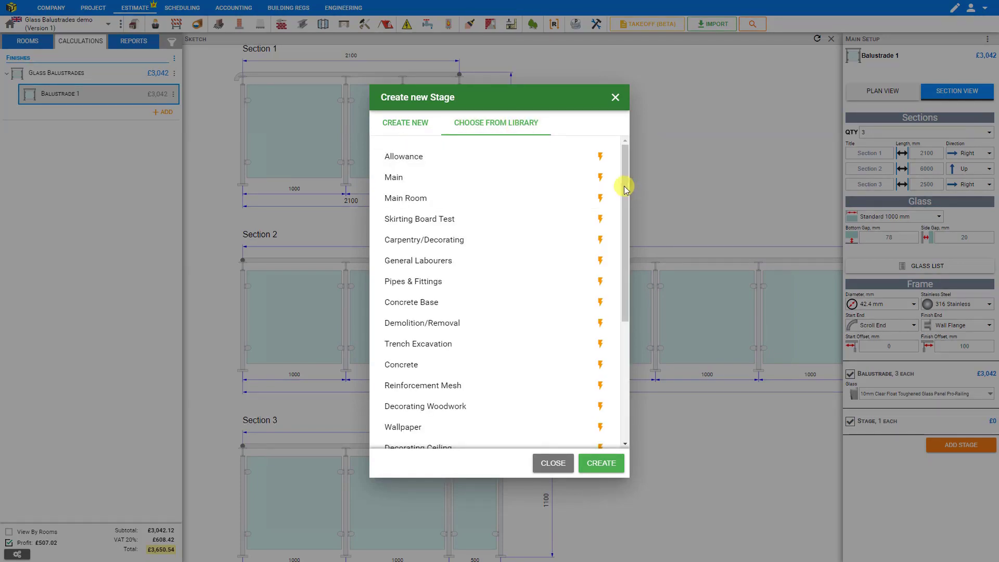
drag(624, 186, 622, 236)
scroll(586, 272, down, 3)
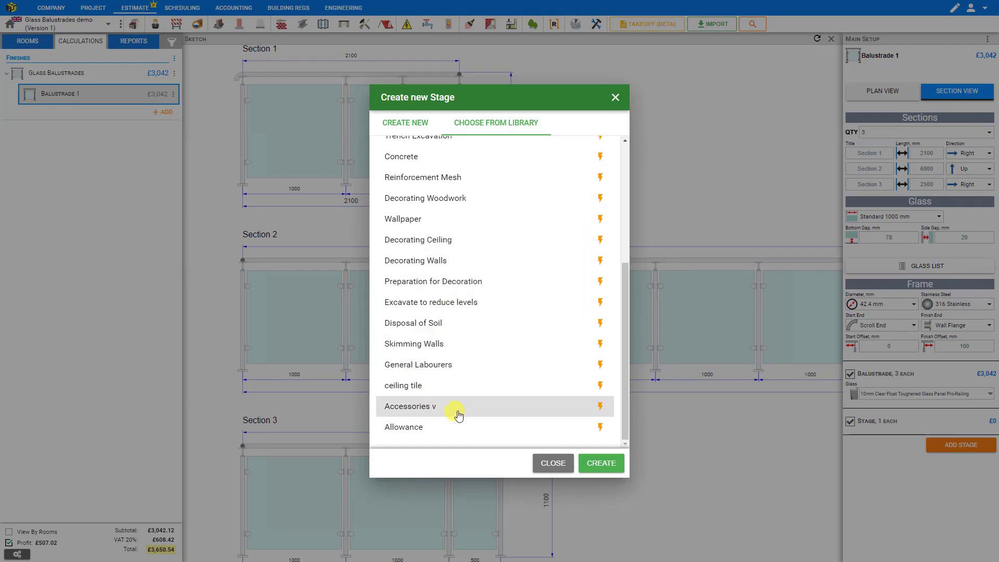
double_click(401, 406)
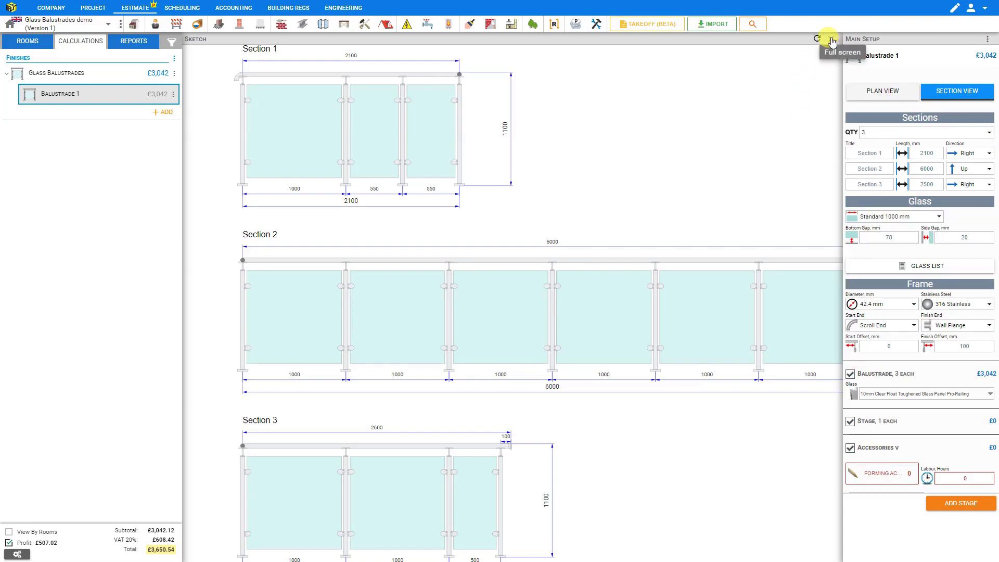
click(831, 41)
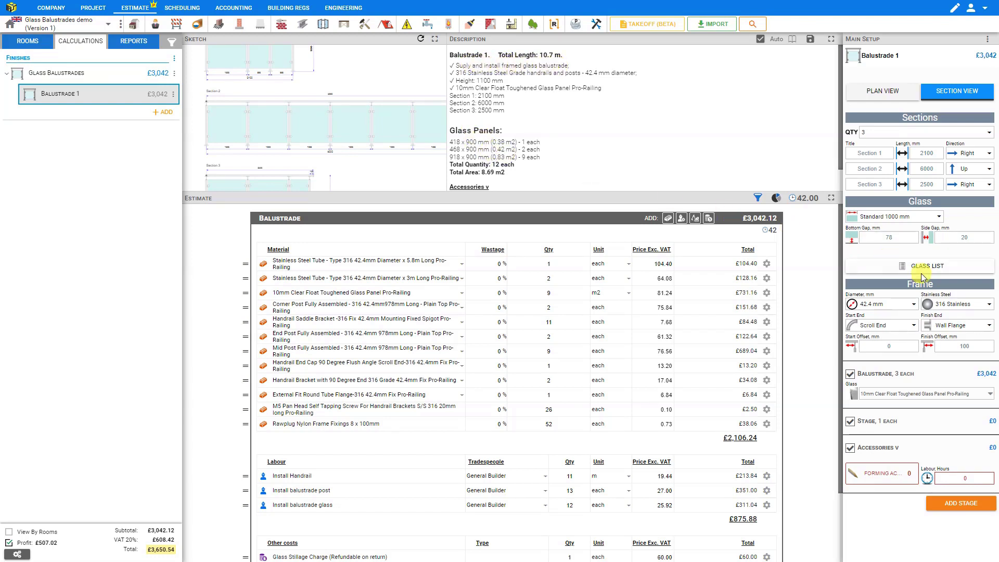
scroll(569, 102, down, 1)
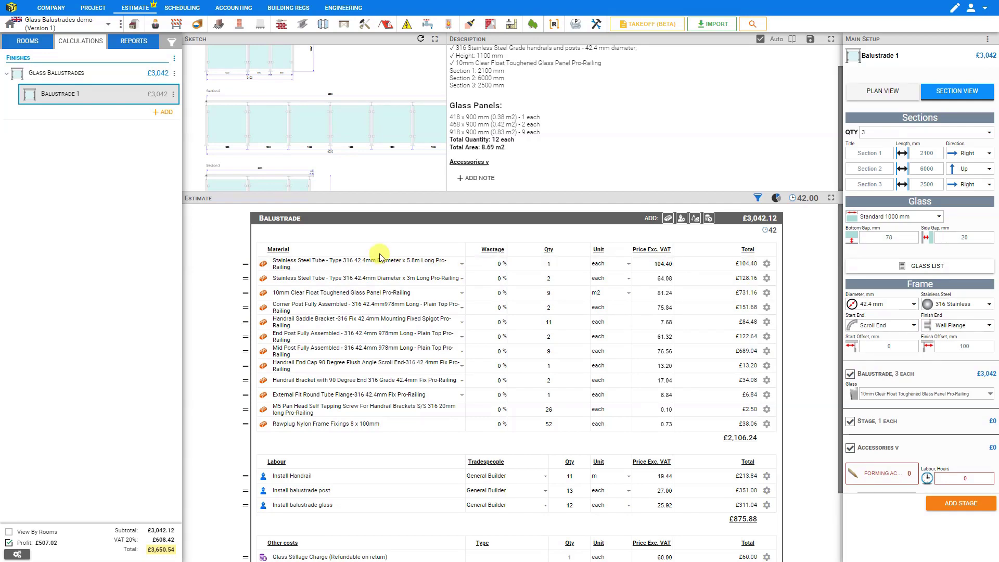
scroll(290, 247, down, 2)
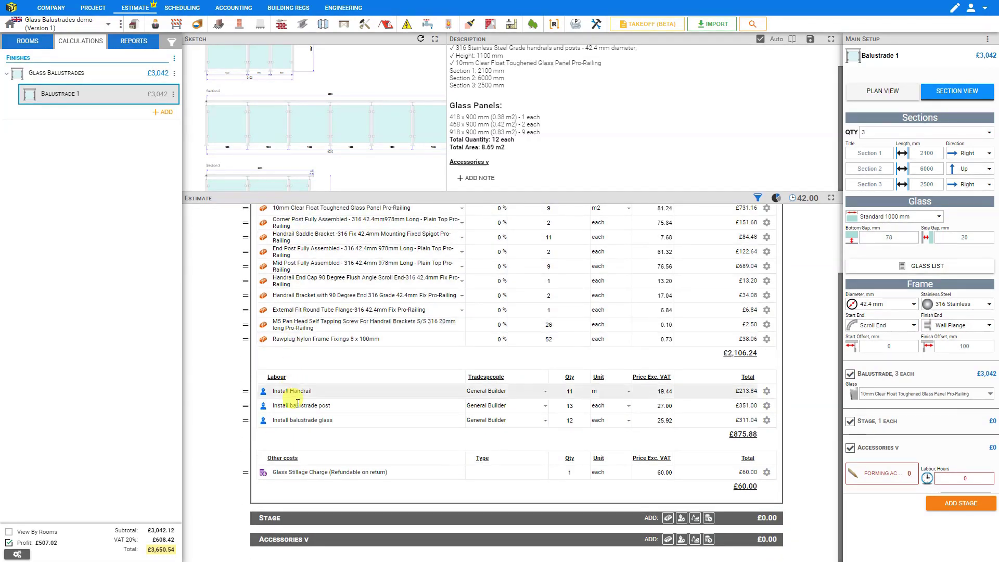
scroll(321, 469, up, 2)
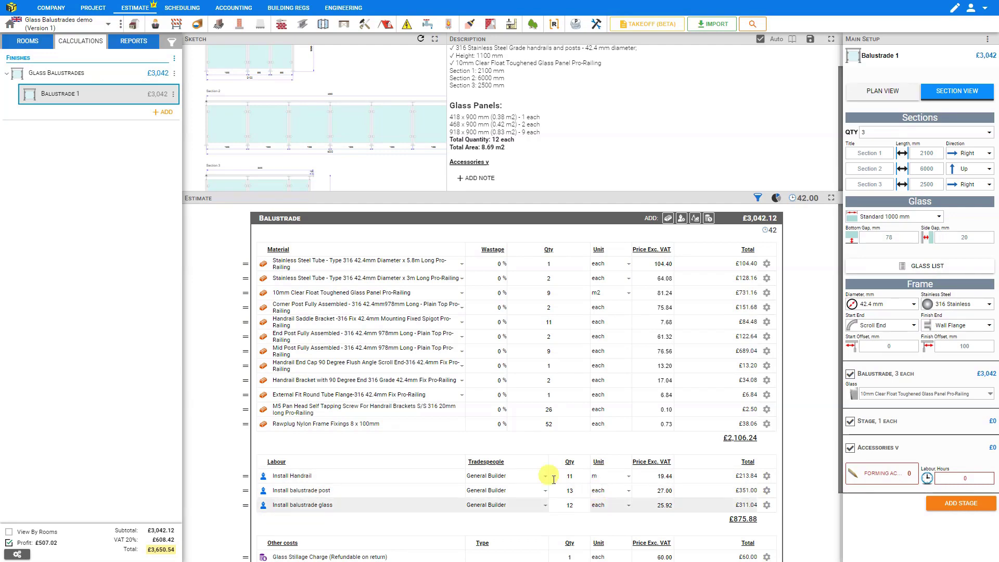
click(172, 42)
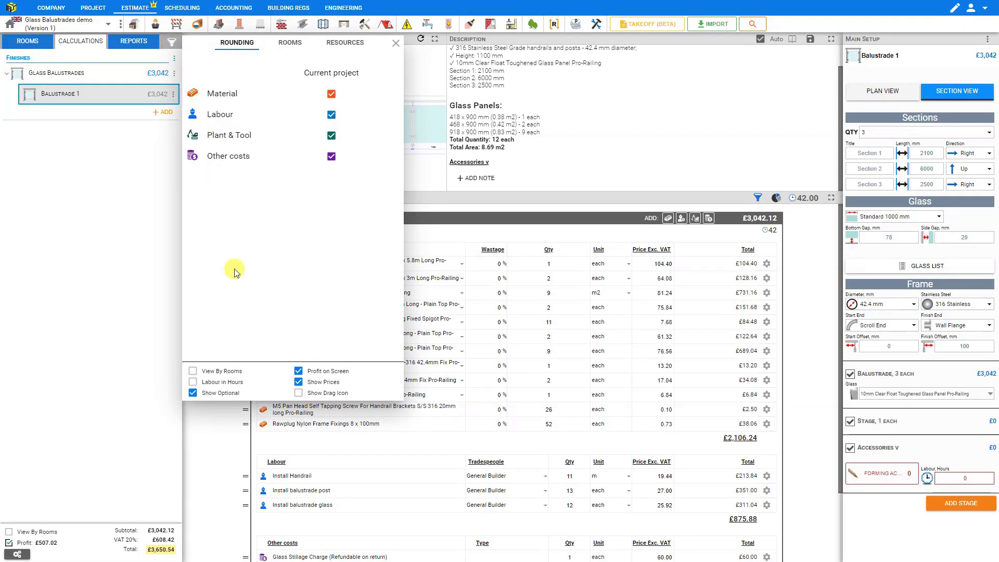
click(193, 383)
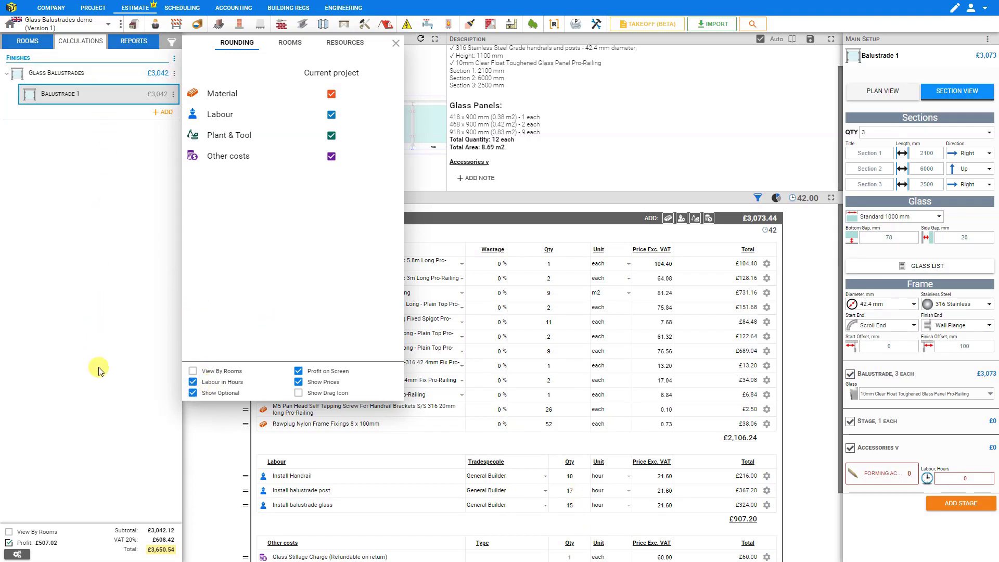
click(193, 383)
click(123, 418)
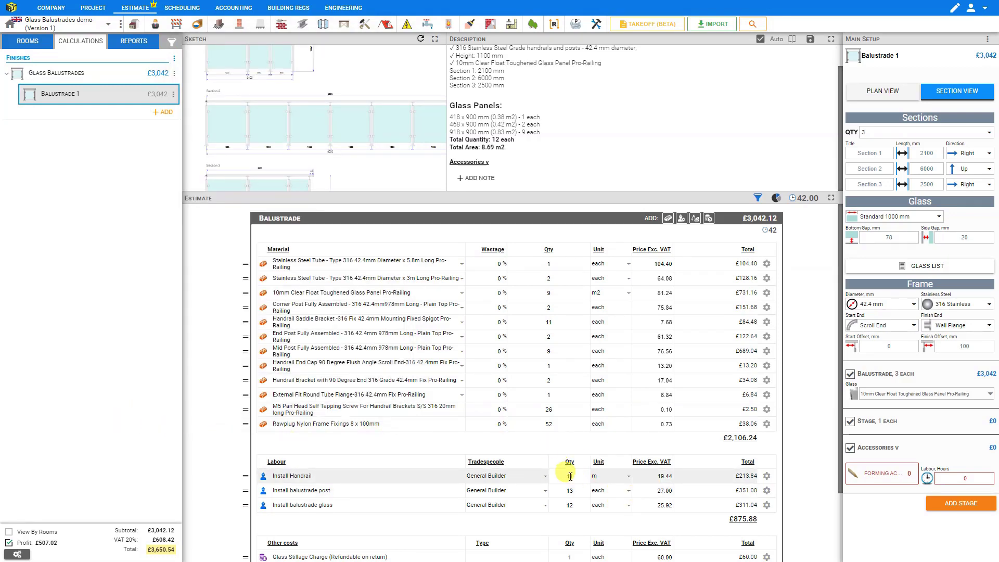
Charge the Install Handrail labour per hour, making it 10 hours at £21.60
click(628, 479)
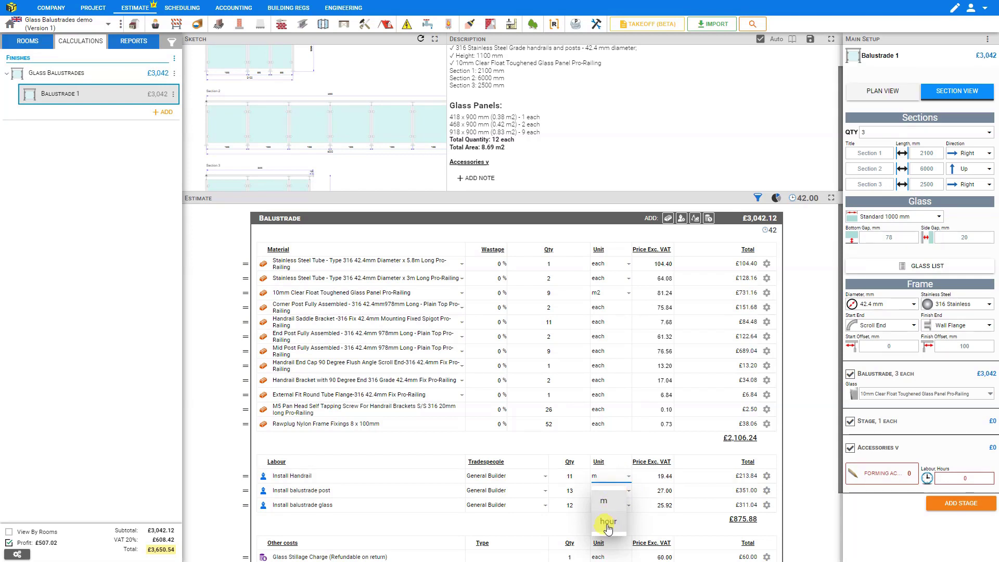
click(608, 522)
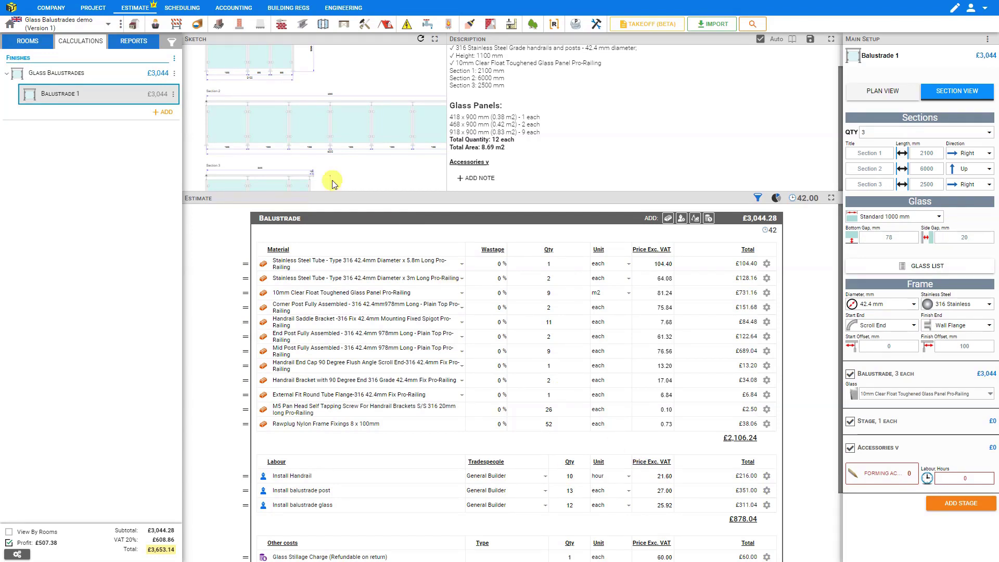
click(173, 48)
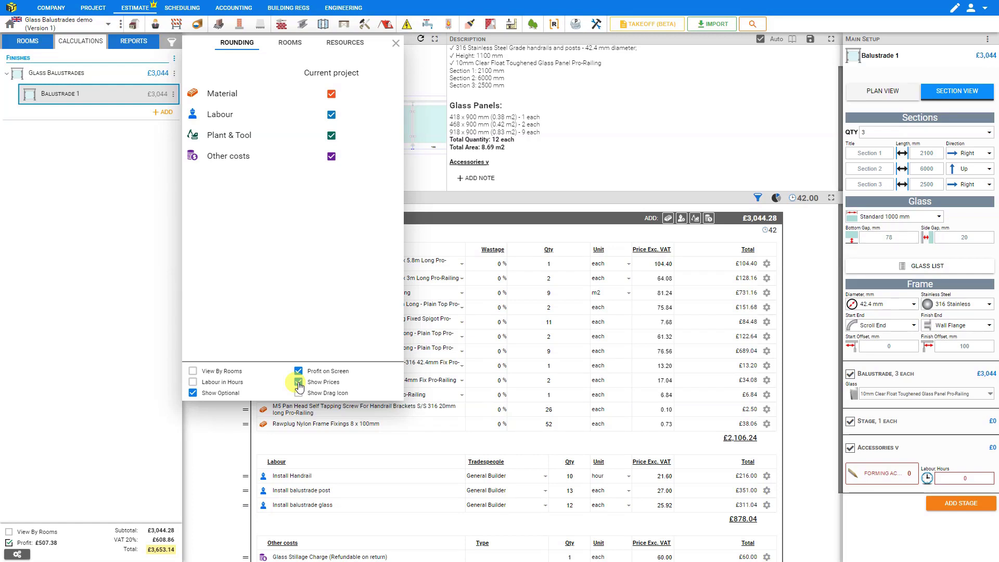
Toggle Show Prices off and back on, then close the display options panel
click(299, 382)
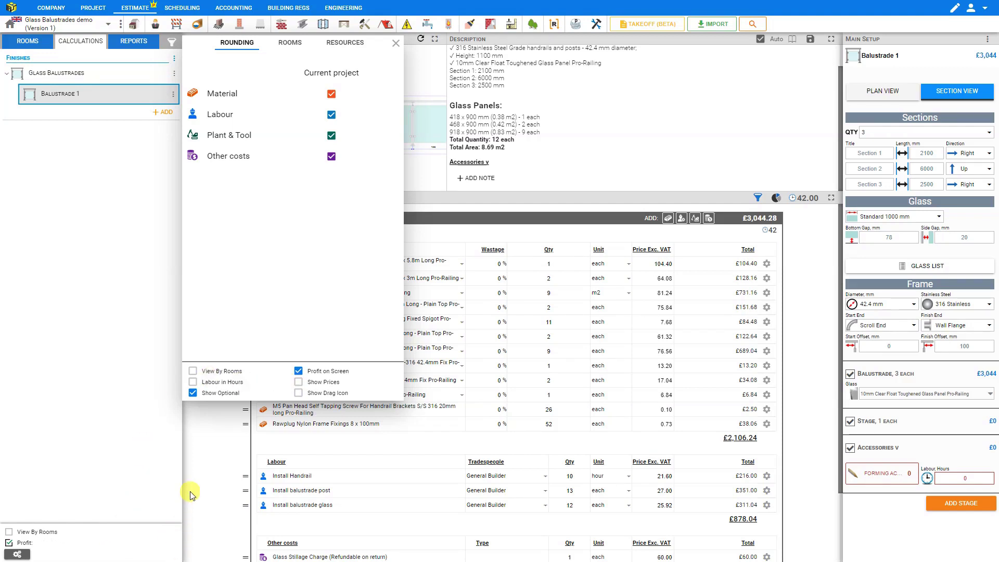
click(299, 383)
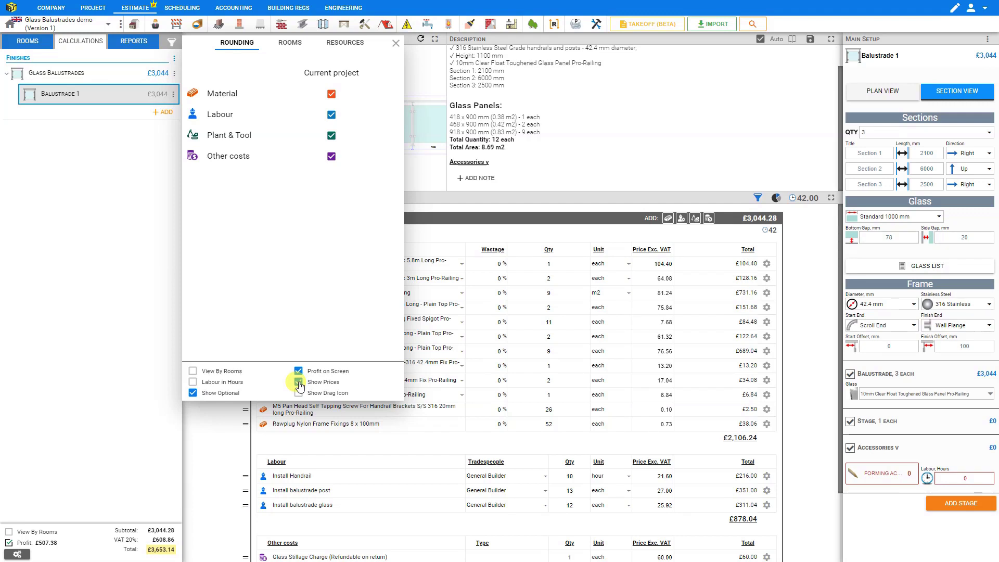
click(165, 544)
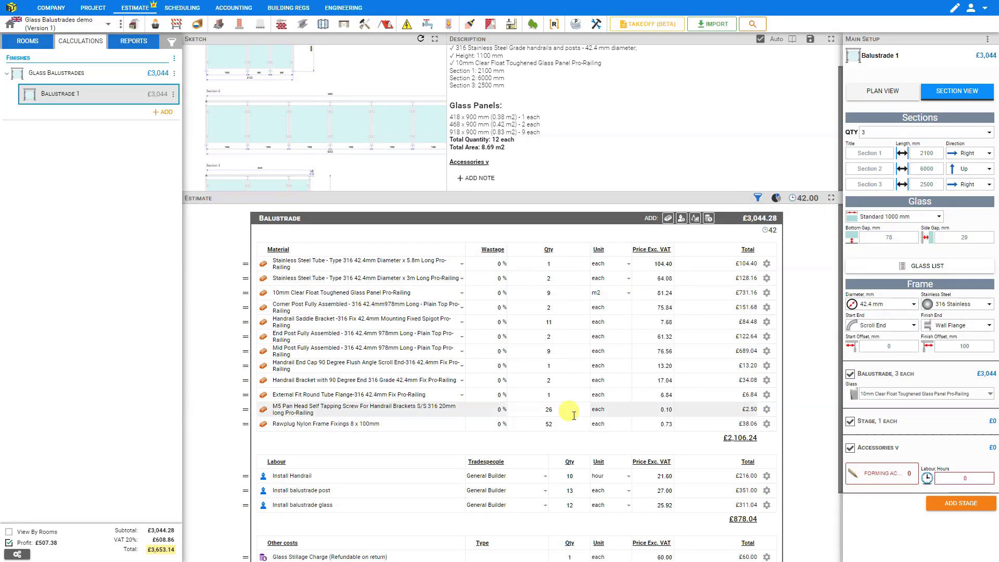
click(758, 199)
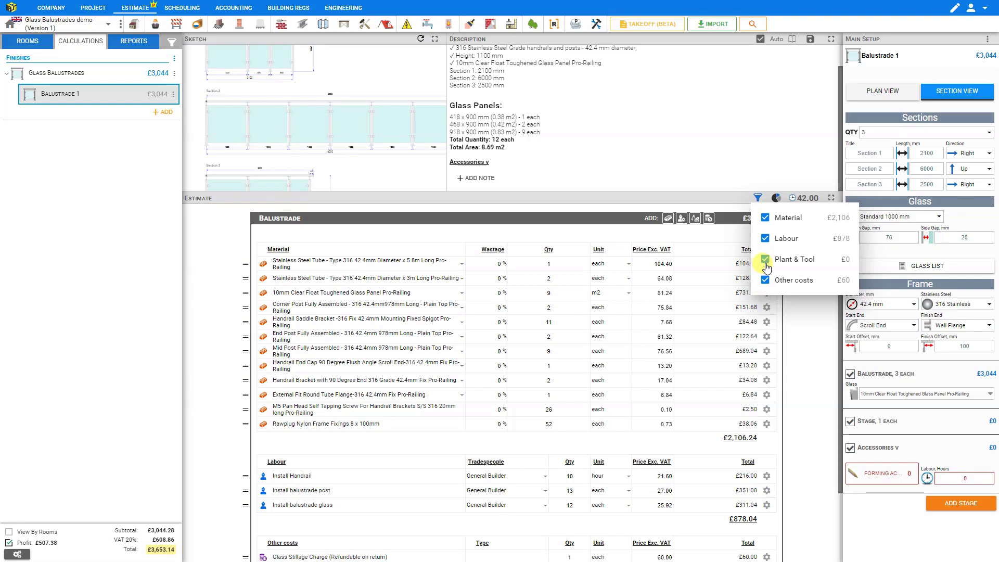
click(765, 218)
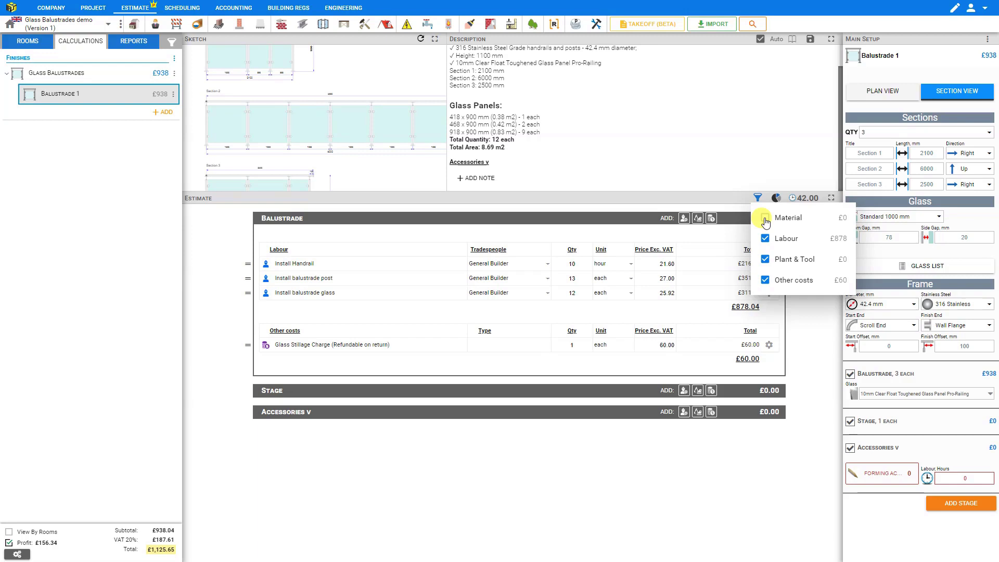
click(765, 218)
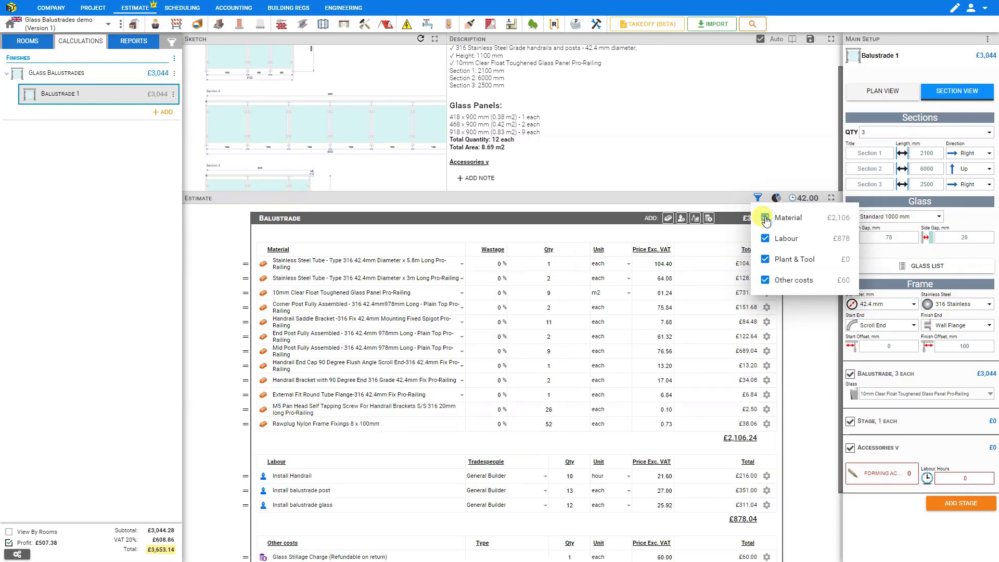
click(877, 55)
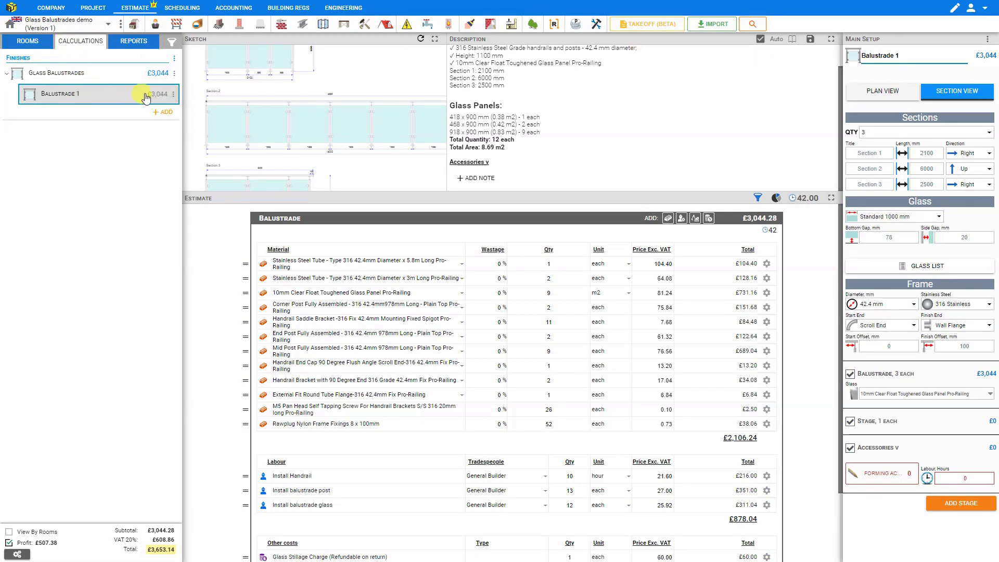
Prefix the Balustrade 1 module name with 'Balcony' to make 'Balcony Balustrade'
click(174, 95)
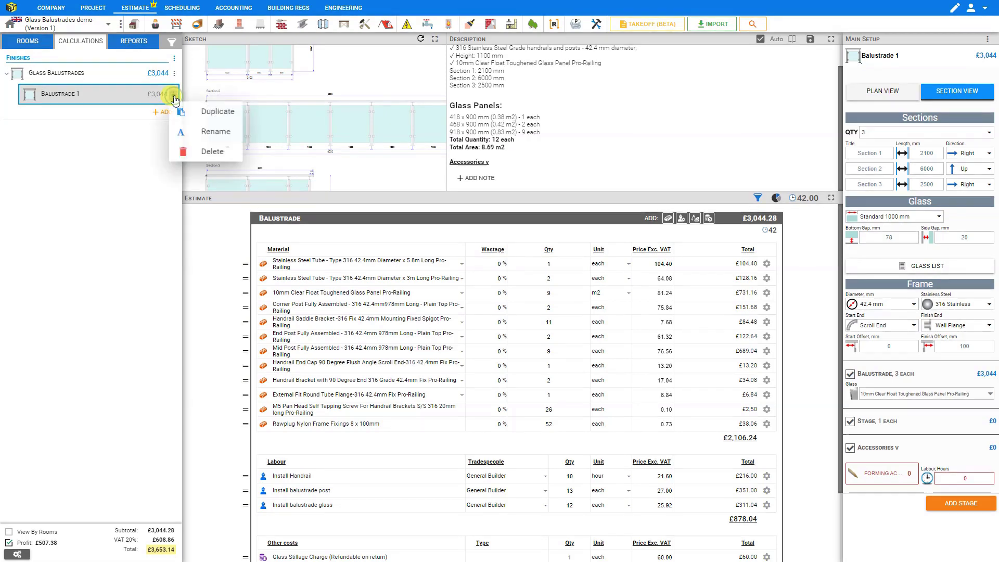
click(217, 135)
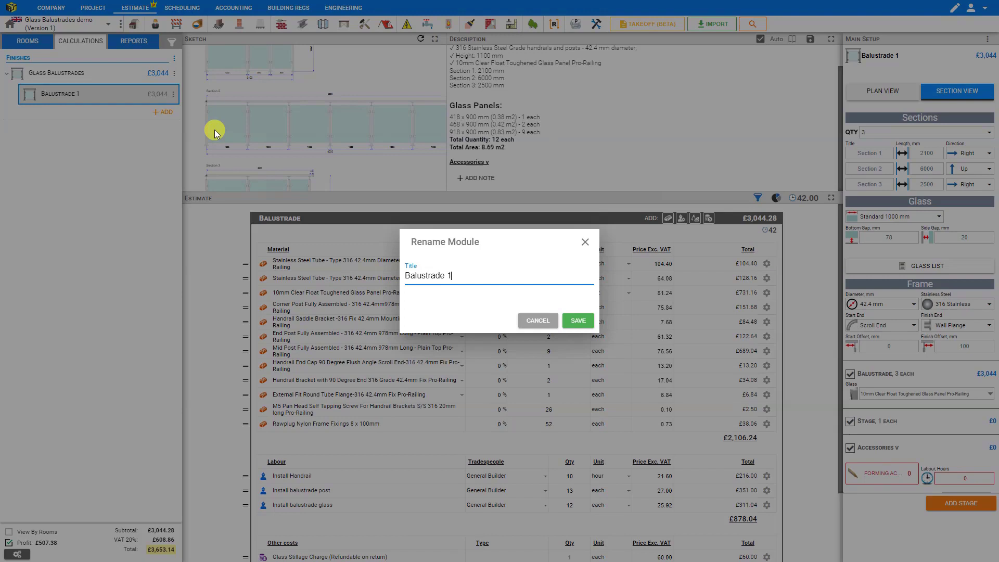
text(Balcony)
click(574, 320)
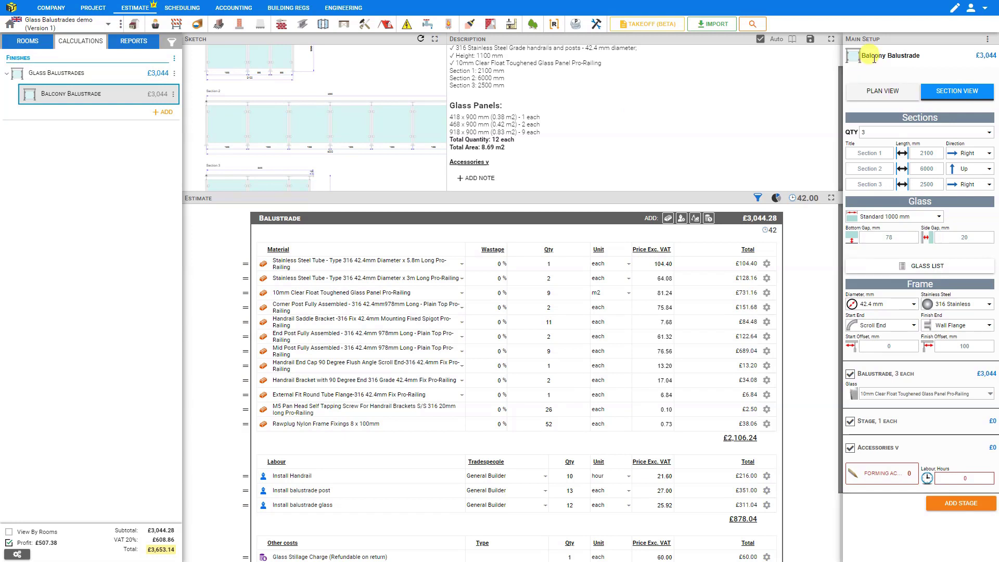
Change the Glass Balustrades group's category from Finishes to Renovation in its Module Summary
click(175, 76)
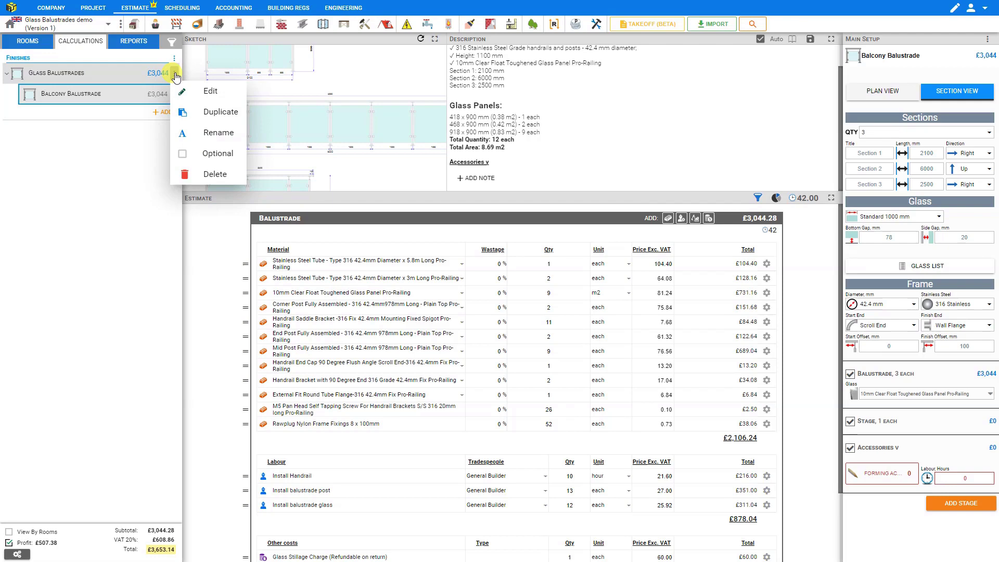
click(214, 90)
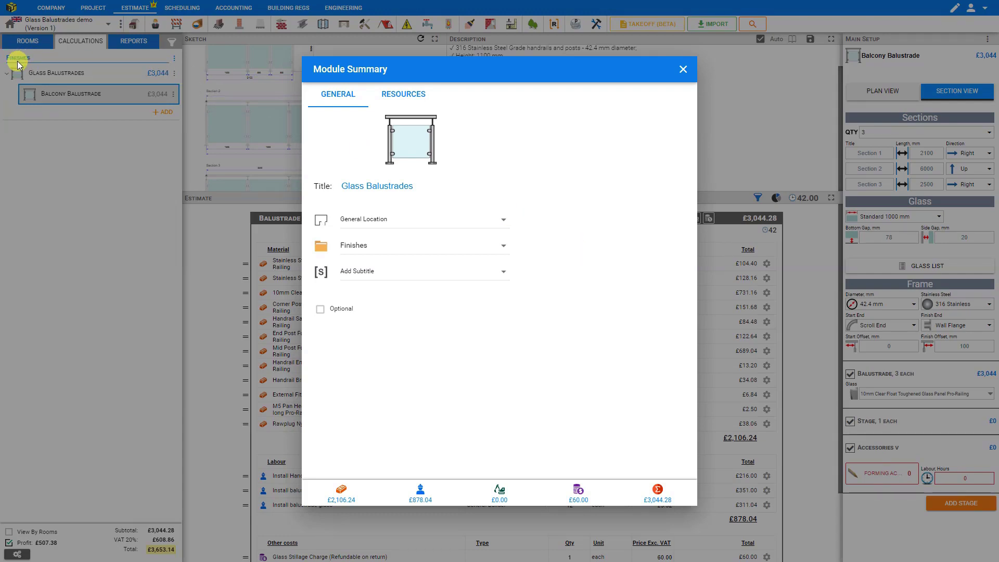
click(504, 247)
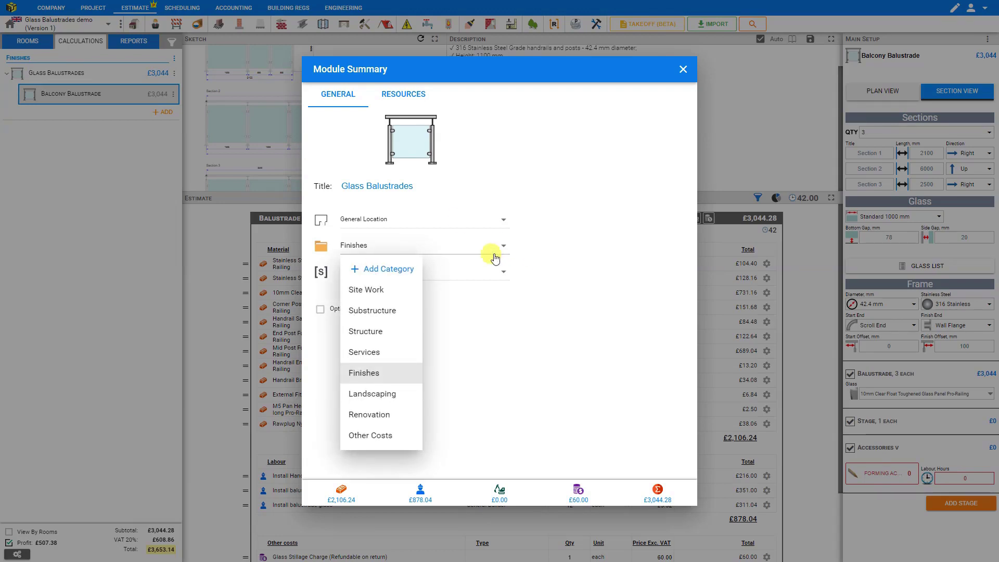
click(368, 415)
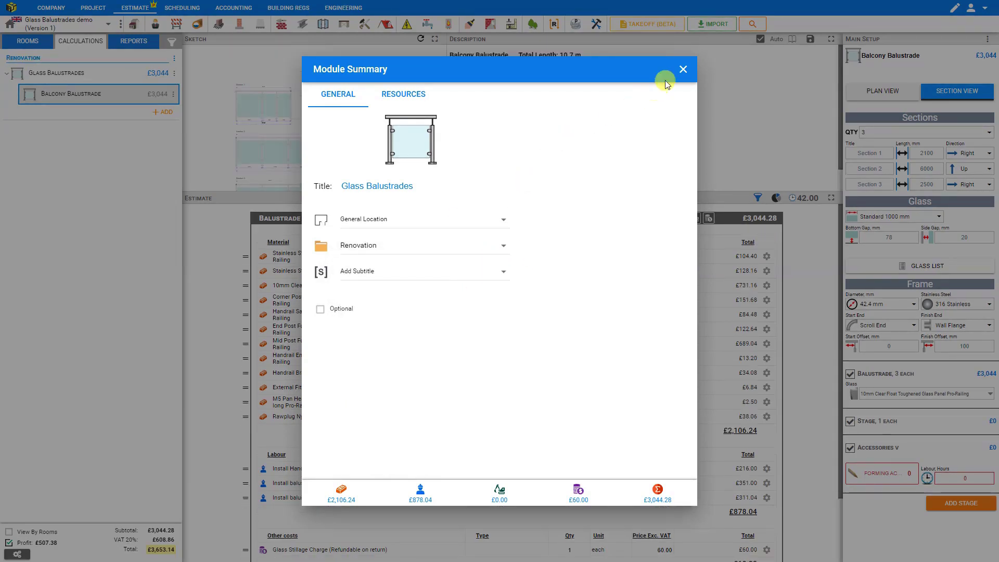
click(680, 70)
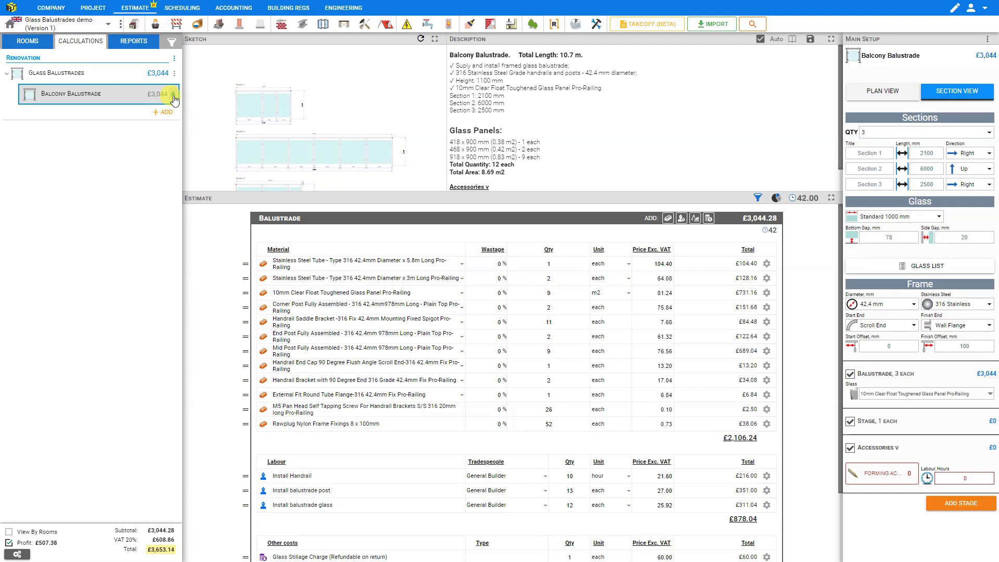
click(173, 94)
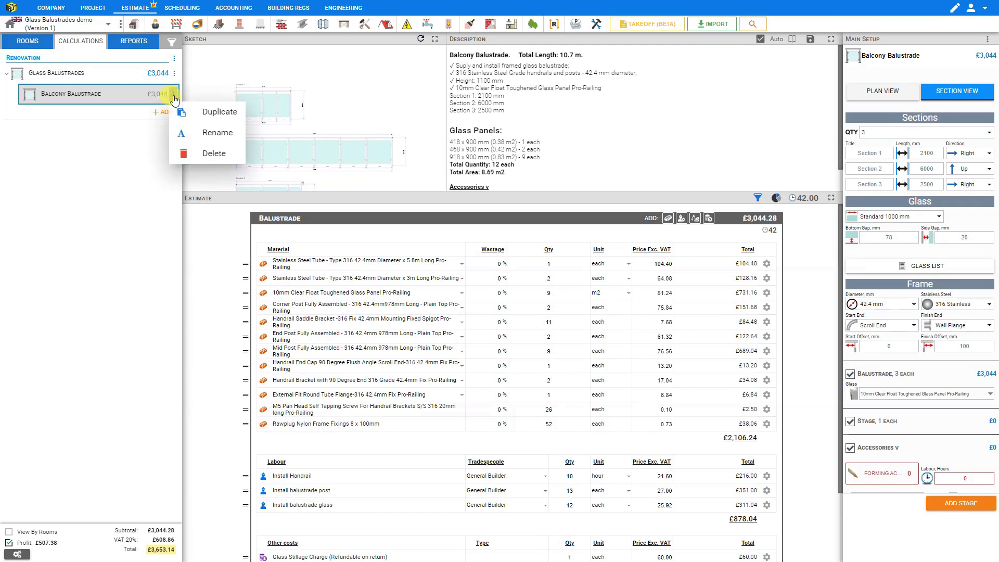
Duplicate the Balcony Balustrade module twice
click(202, 114)
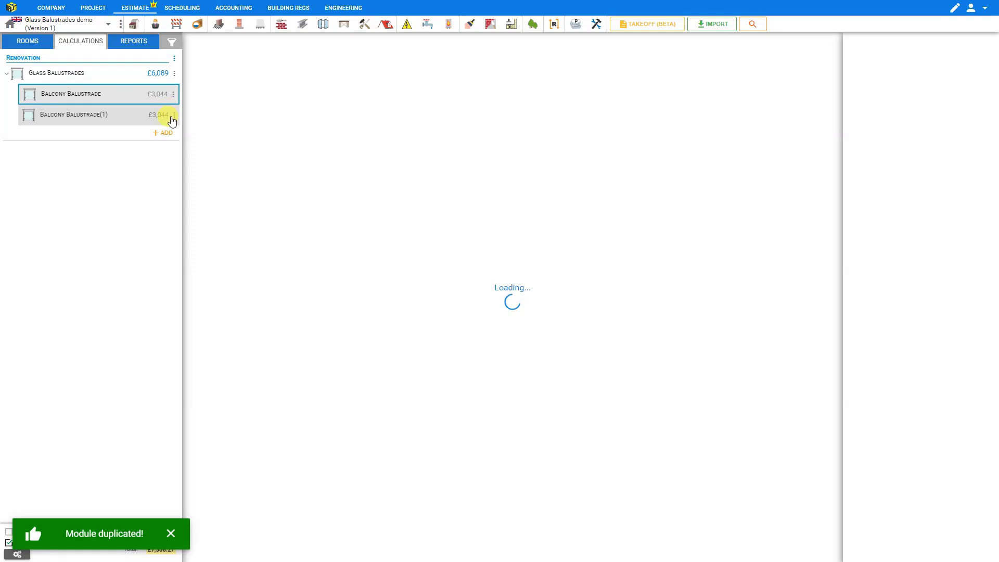
click(173, 115)
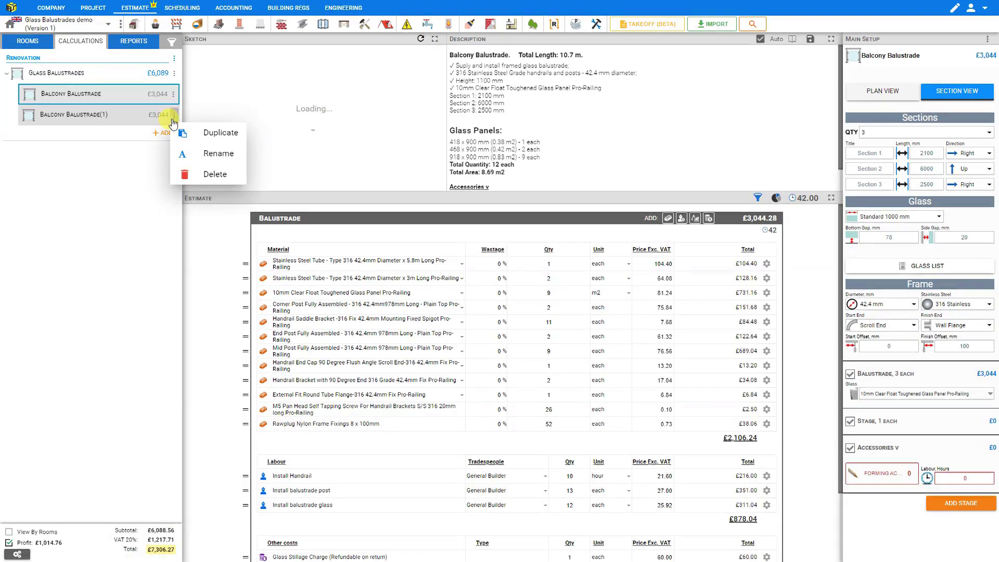
click(215, 138)
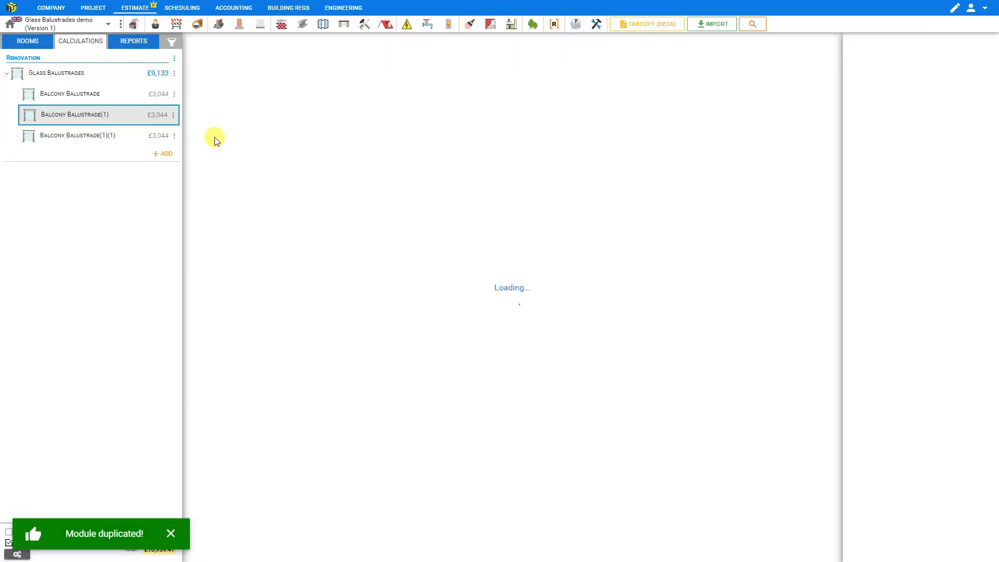
Prefix the second module's name with 'Rear' to make 'Rear Balcony Balustrade'
click(173, 114)
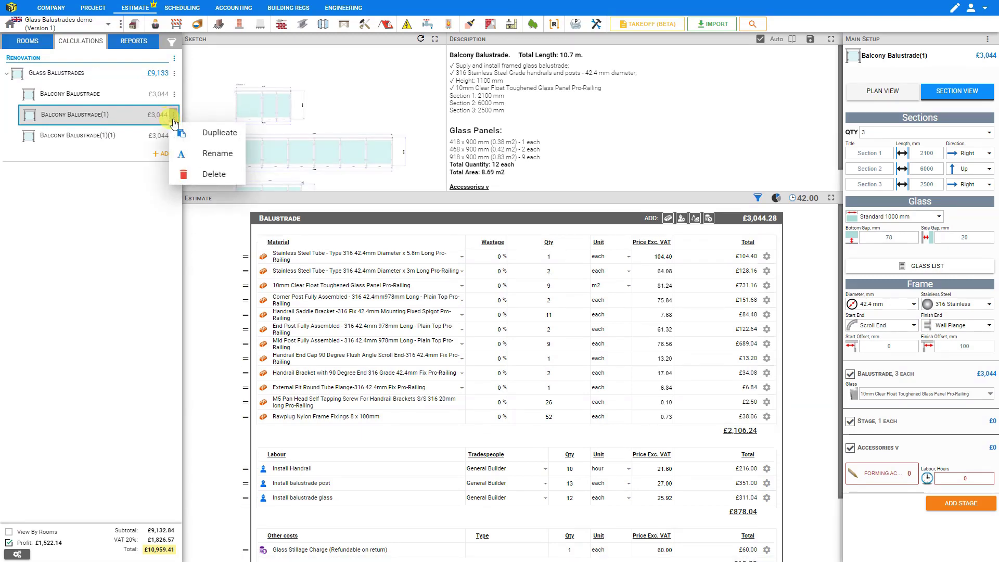
click(196, 151)
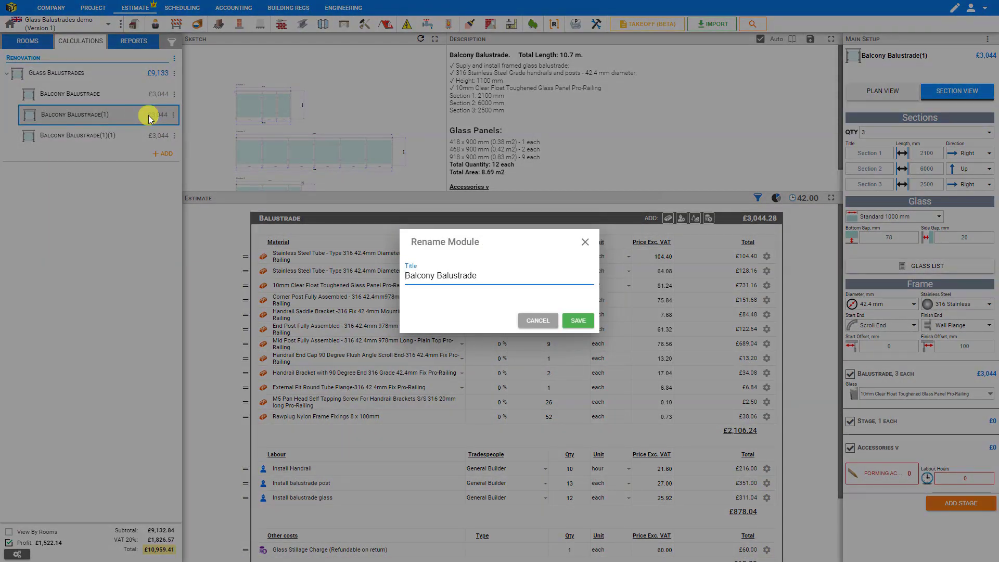
text(Rear)
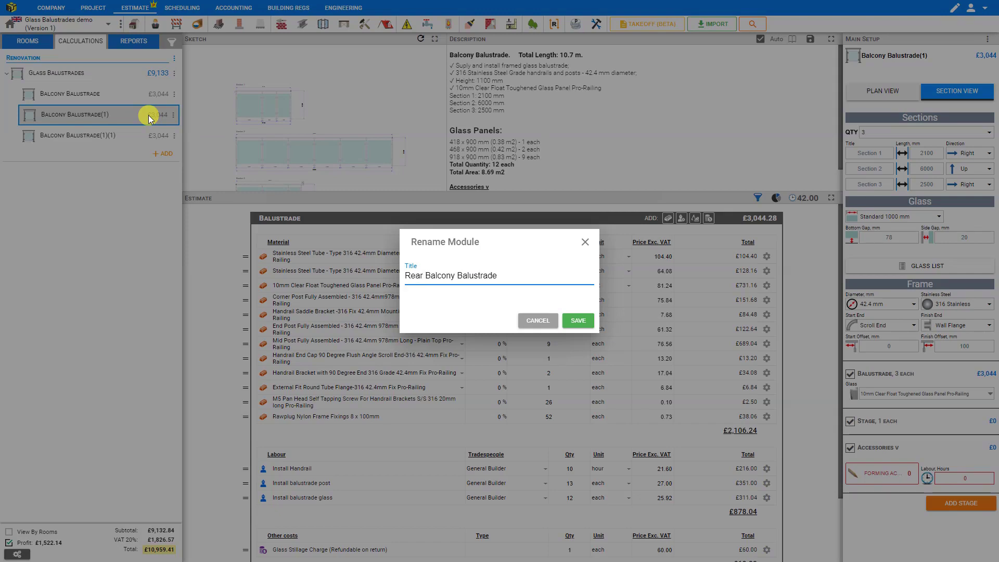
click(578, 321)
Set the section quantity to 2 and shorten Section 2 from 6000 to 3000 mm
click(865, 134)
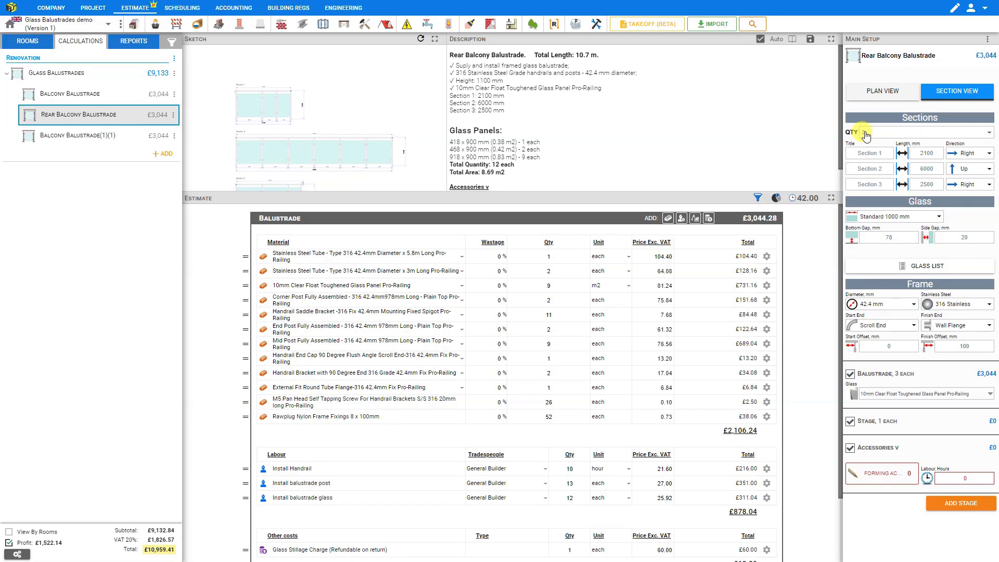
click(866, 134)
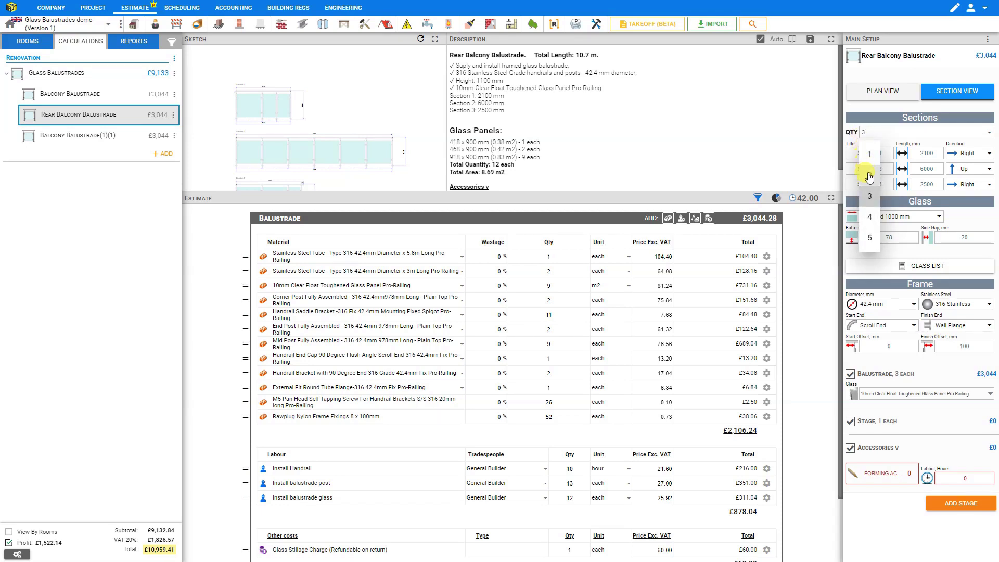
click(868, 175)
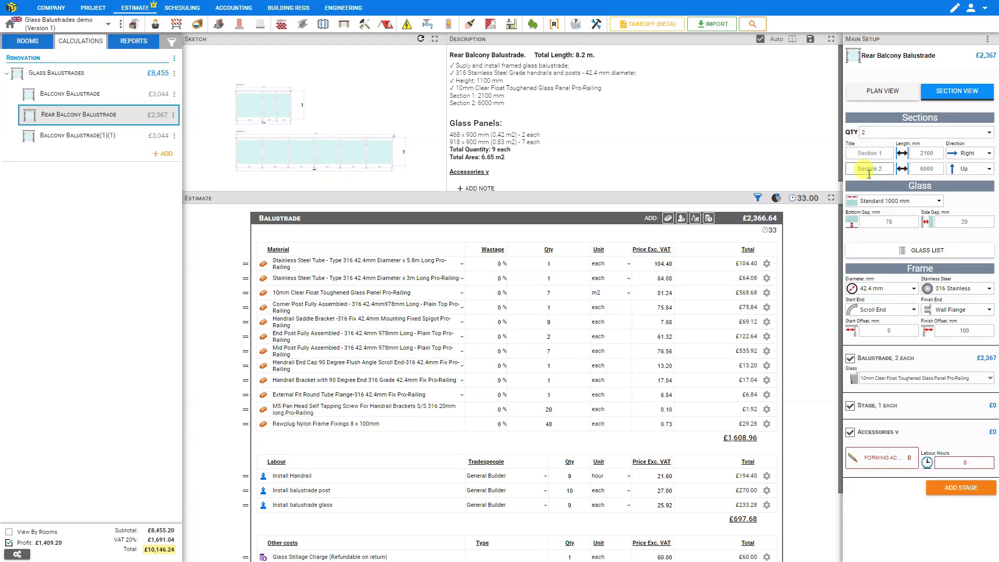
click(926, 169)
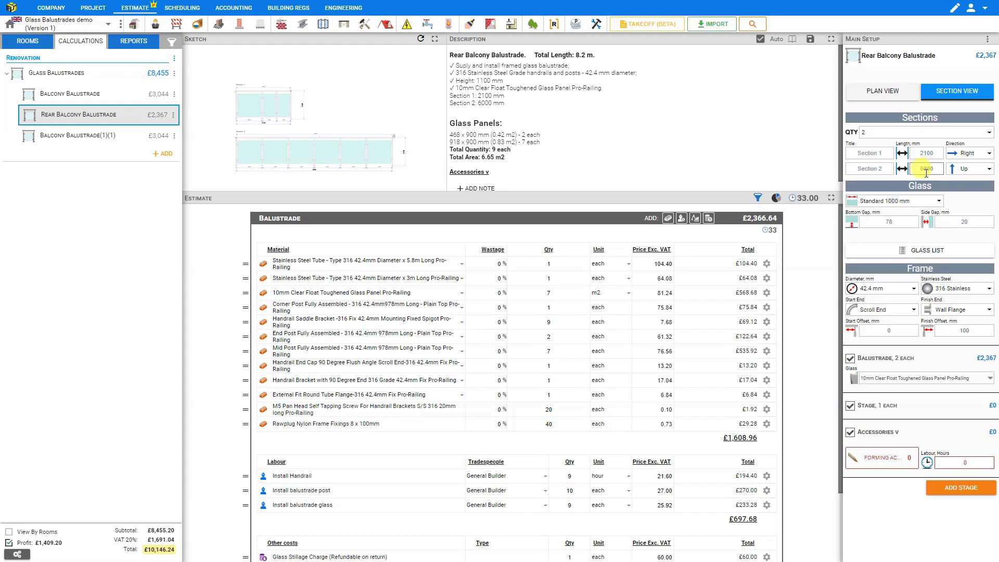
double_click(927, 168)
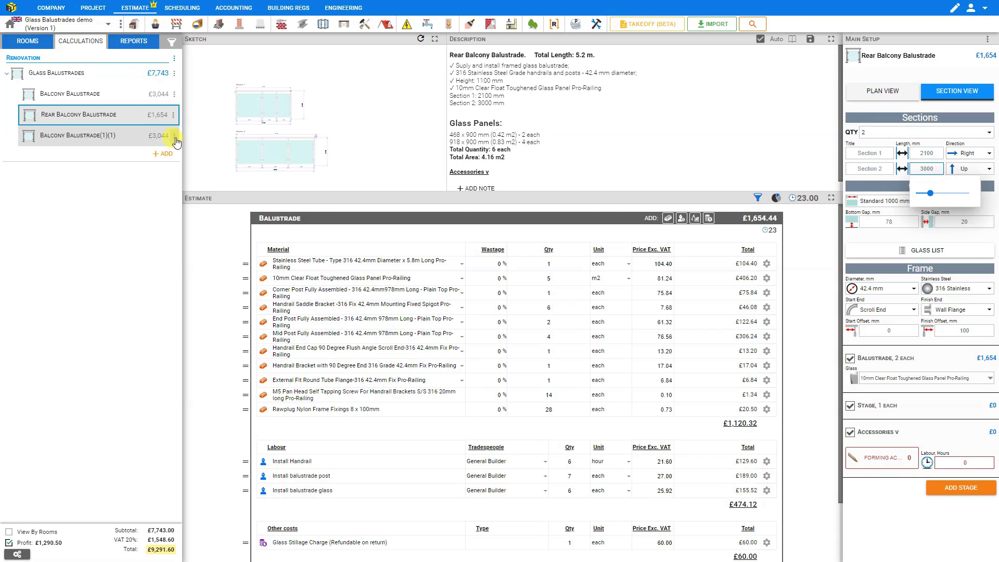
click(175, 138)
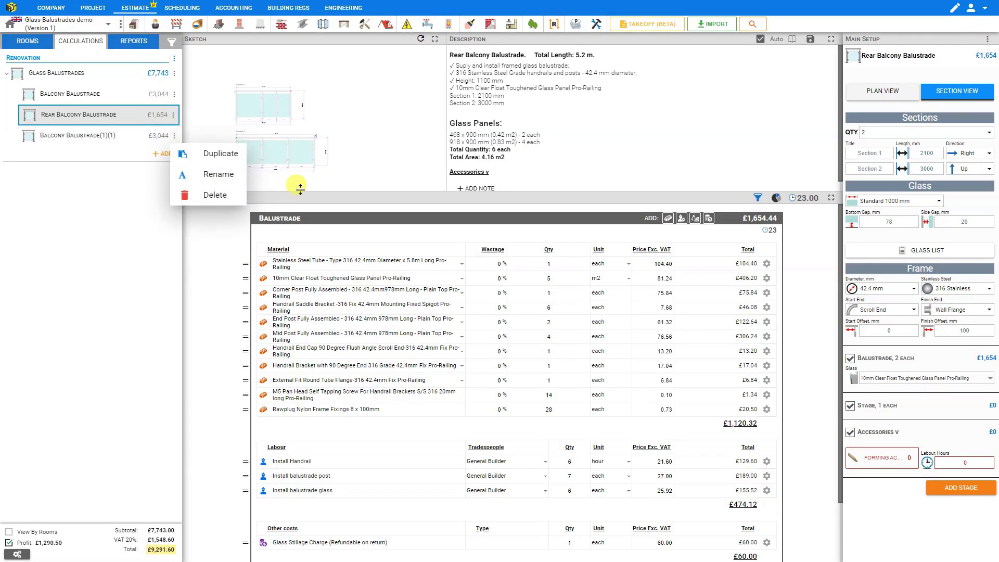
Delete the Balcony Balustrade(1)(1) module and confirm the deletion
click(224, 195)
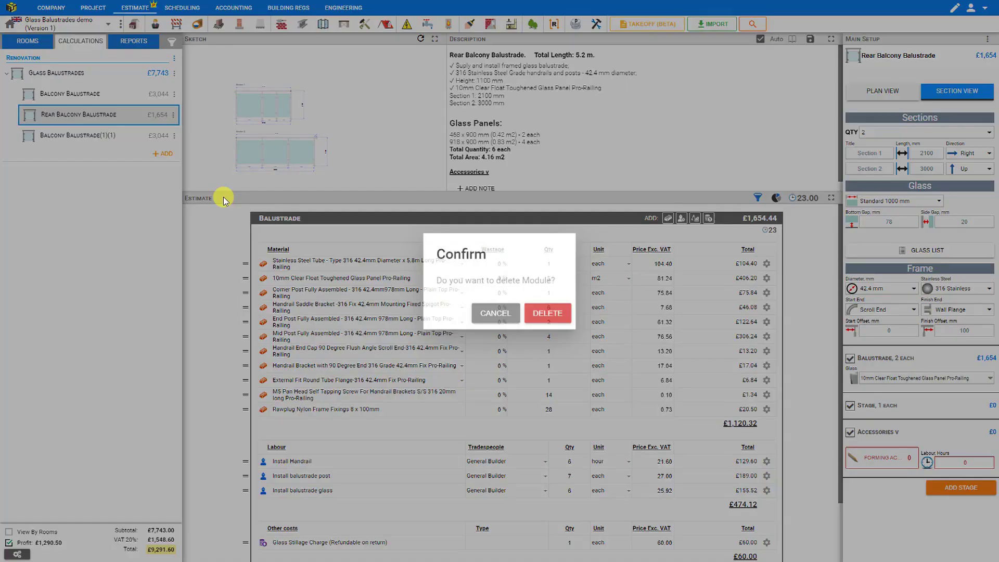
click(545, 311)
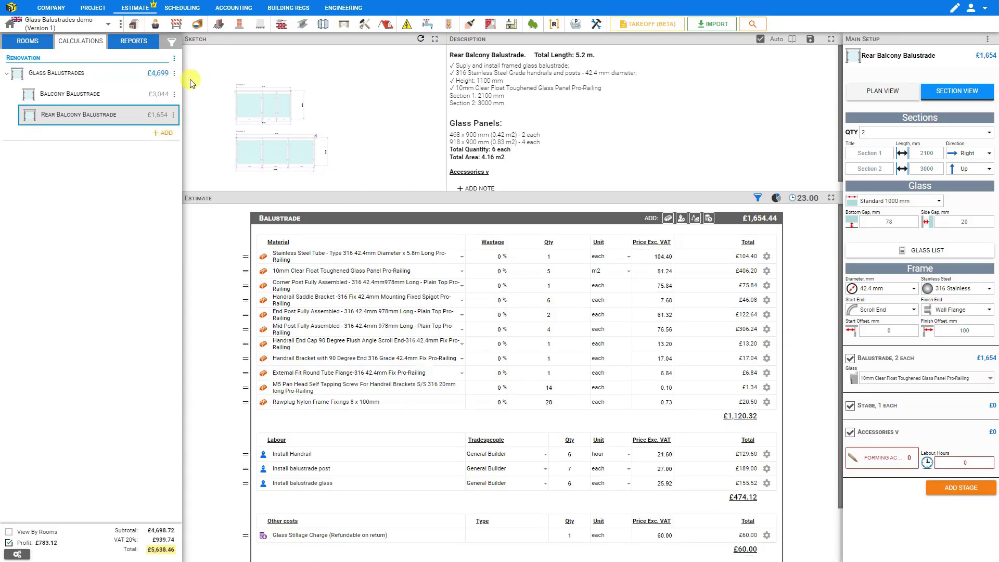
click(142, 45)
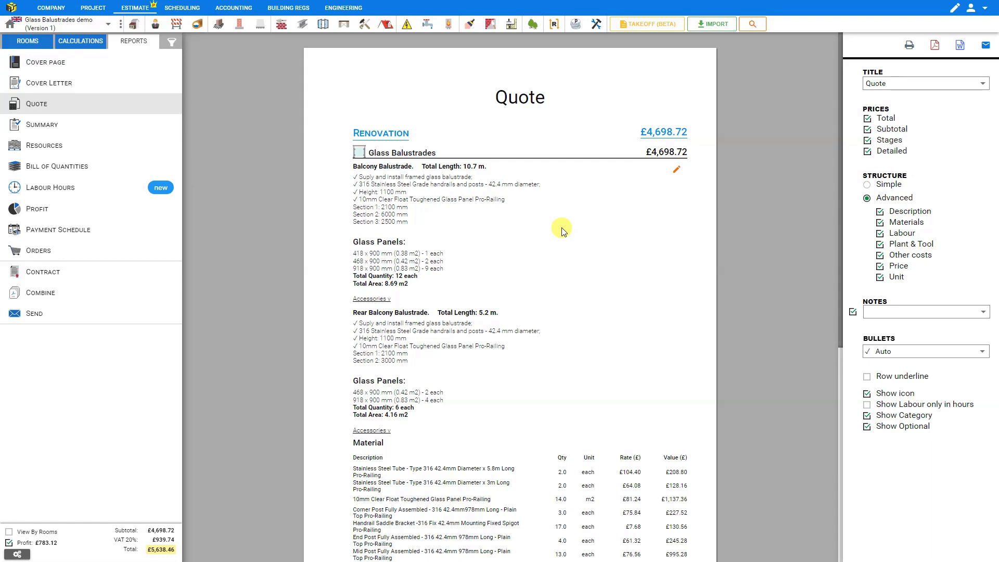
Hide the subtotal, Glass Balustrades stage price and detailed cost line, keeping the £5,638.46 total
scroll(772, 155, down, 6)
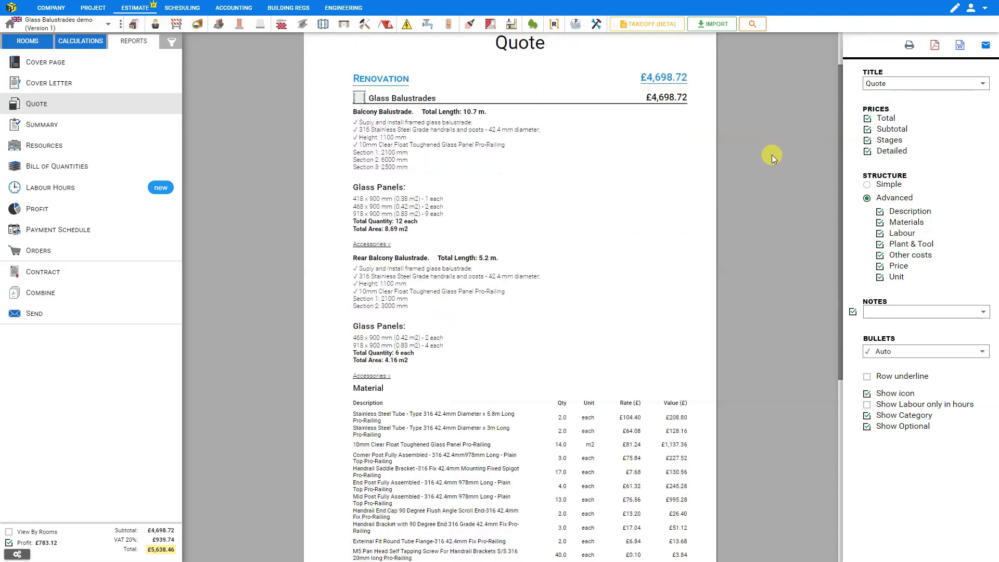
click(867, 119)
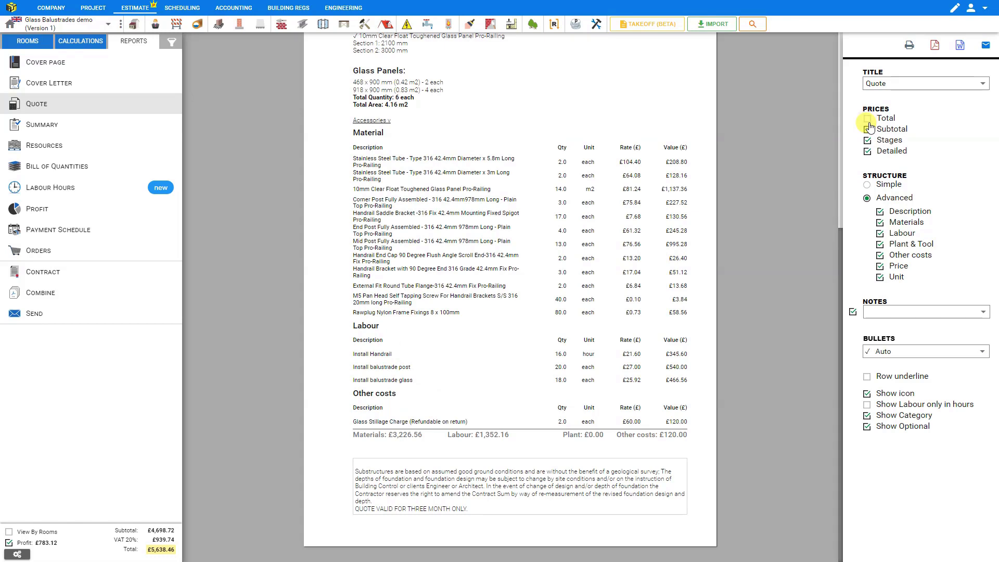
click(867, 119)
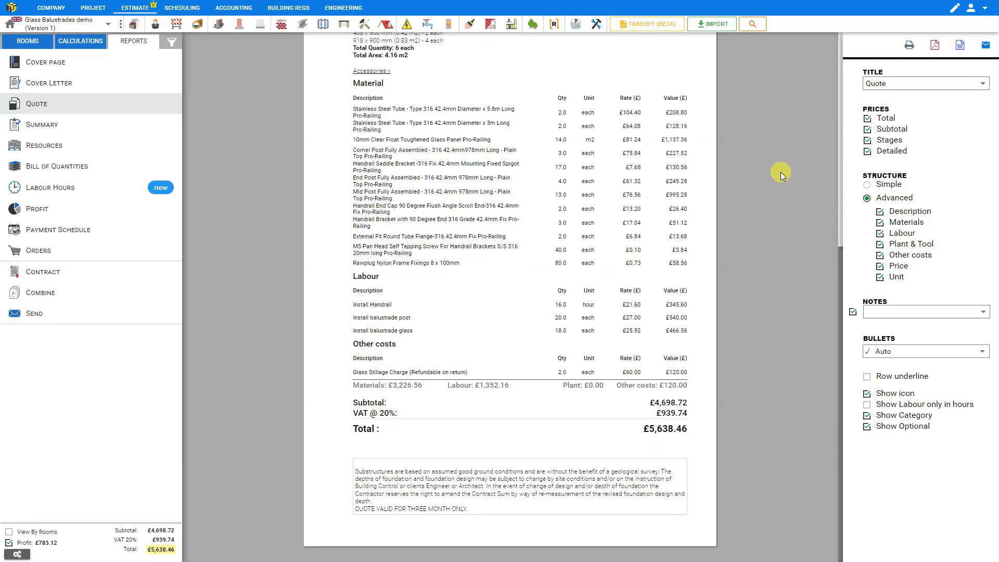
scroll(781, 172, up, 6)
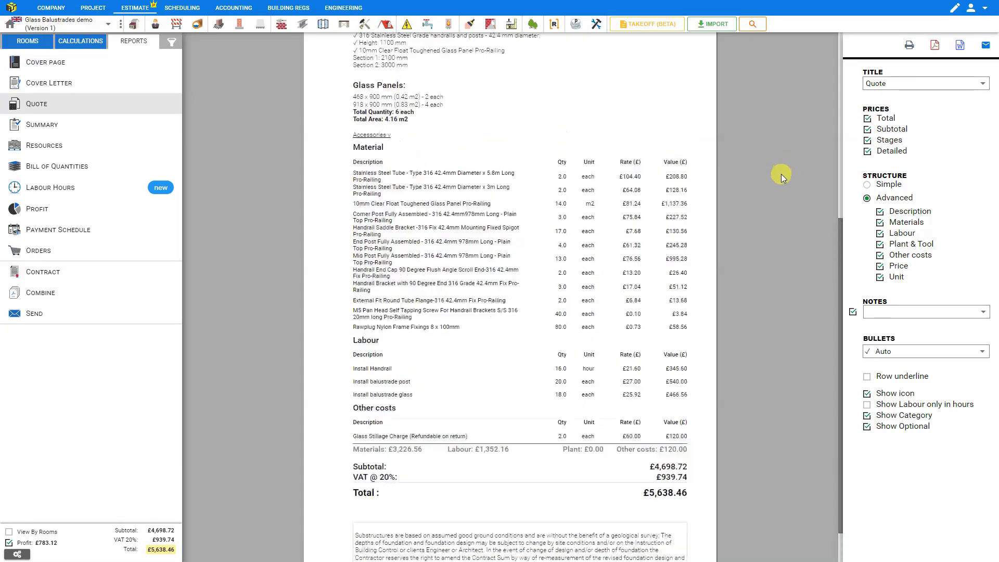
click(867, 130)
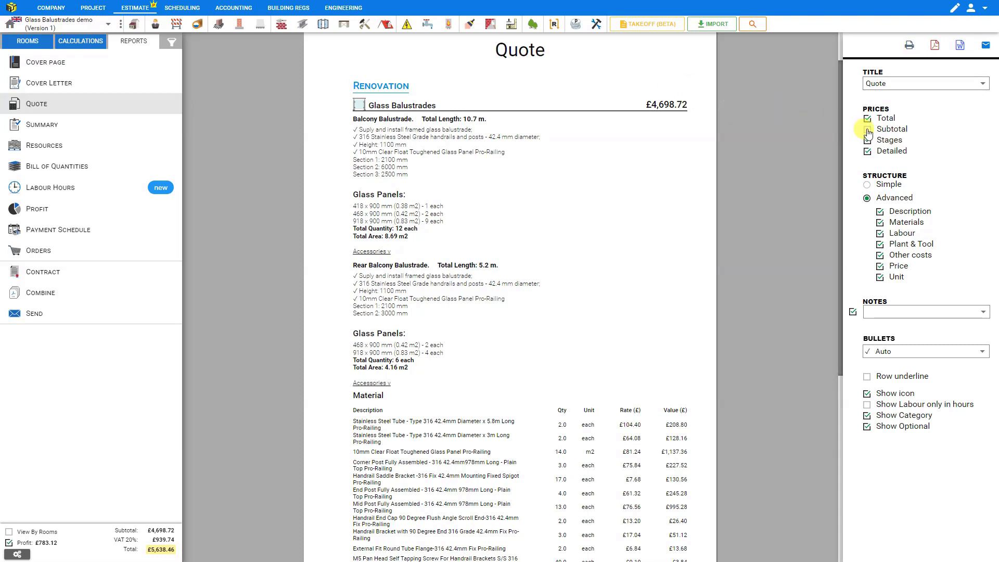
scroll(790, 158, up, 1)
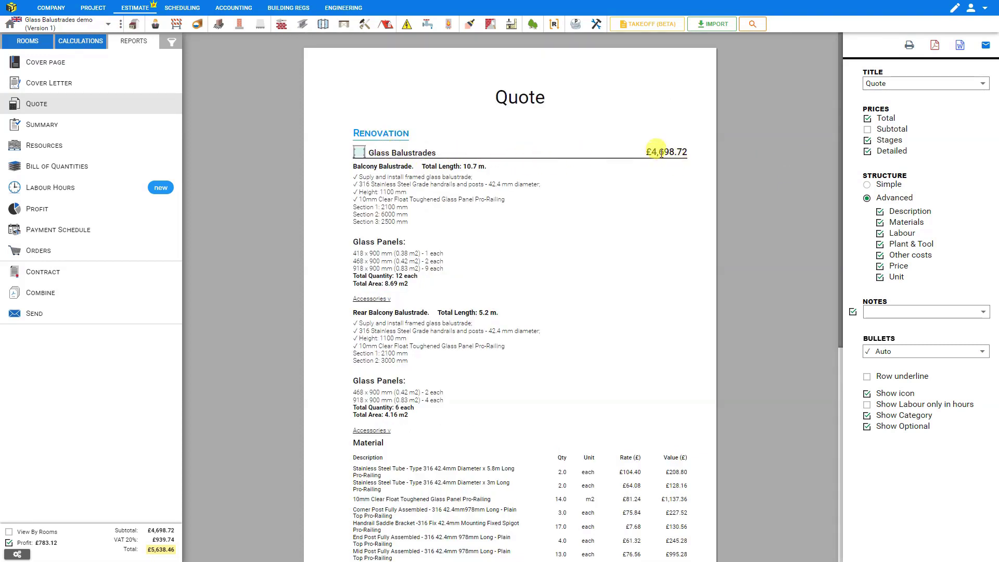
click(868, 142)
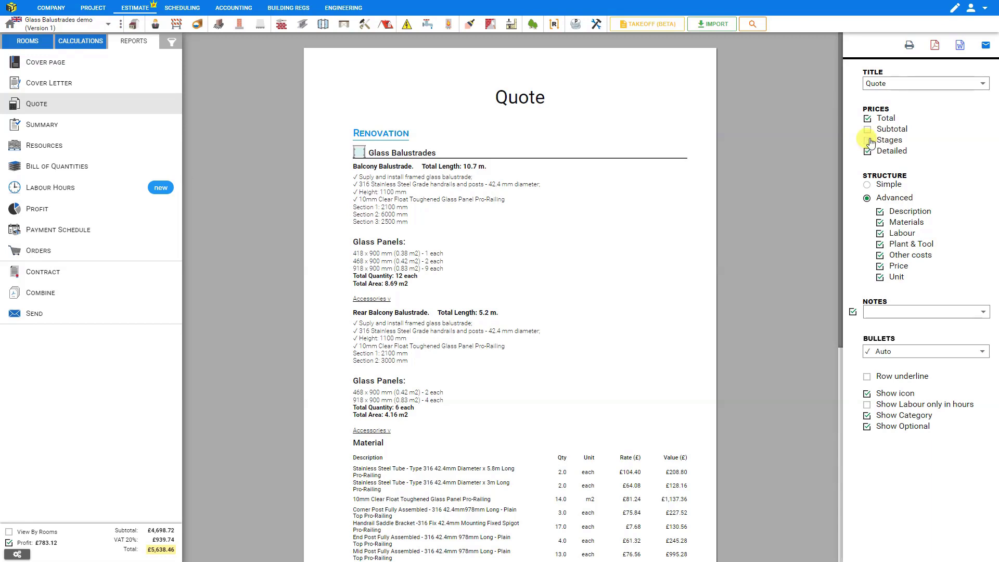
scroll(782, 148, down, 7)
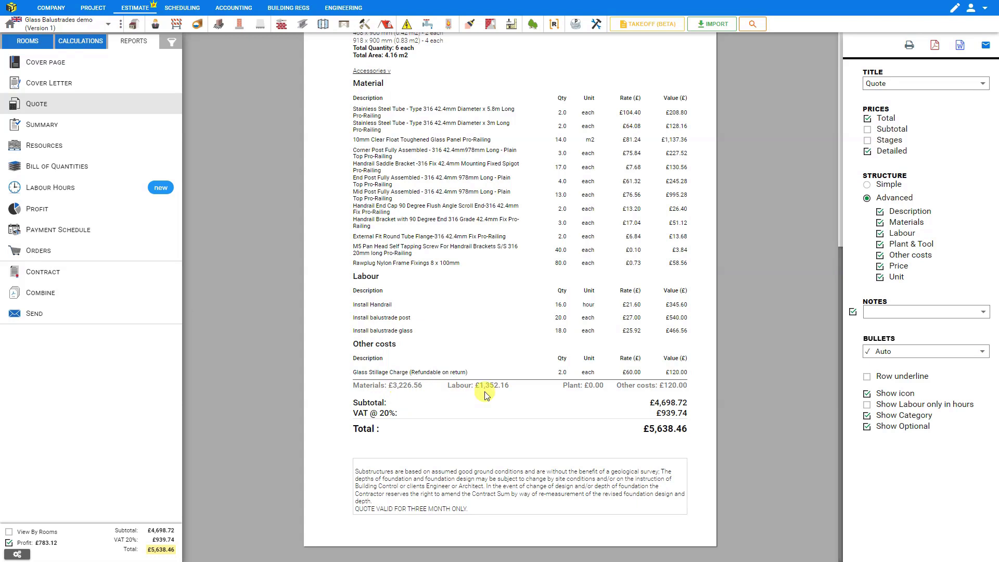
click(867, 152)
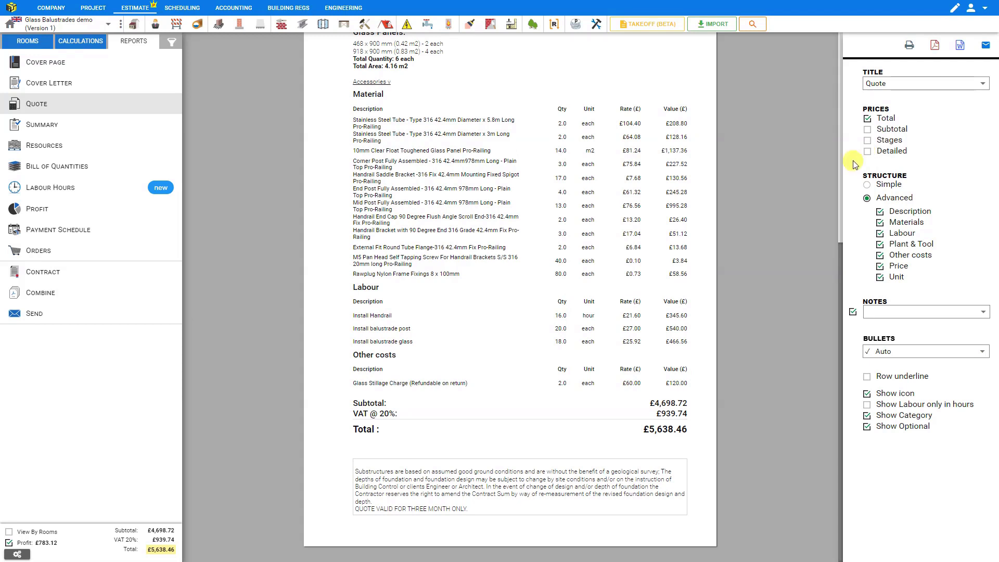
click(867, 186)
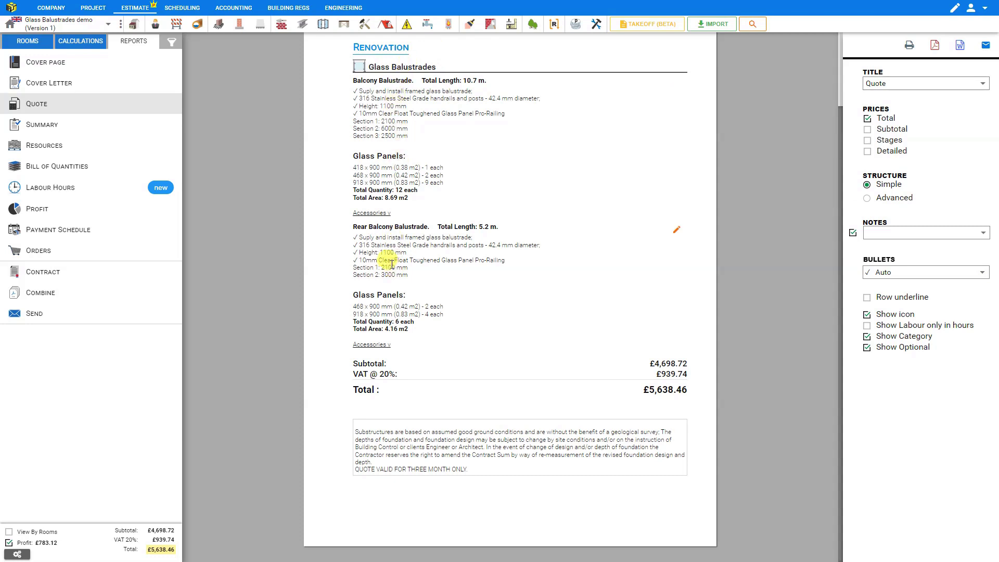
click(867, 199)
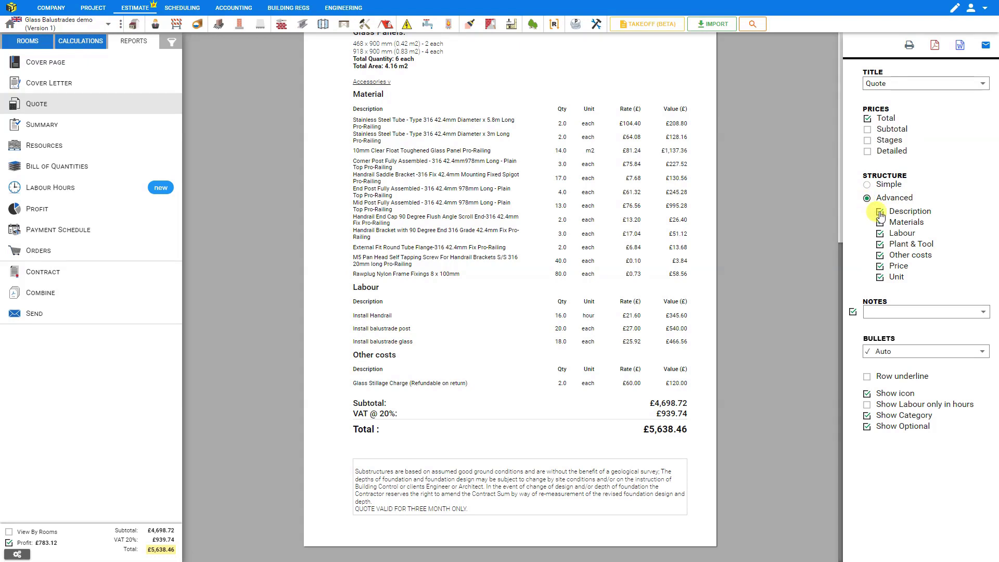
click(880, 213)
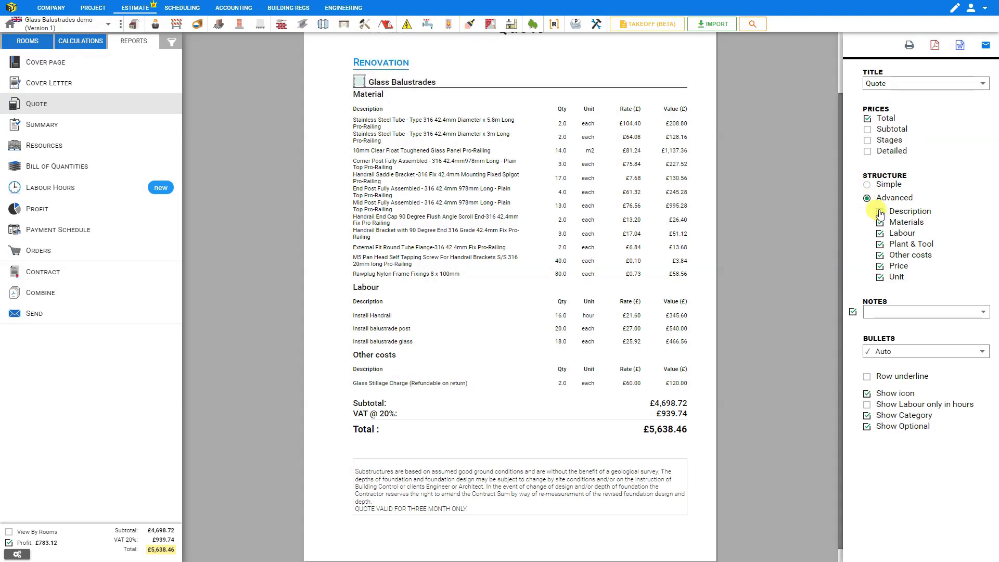
click(879, 213)
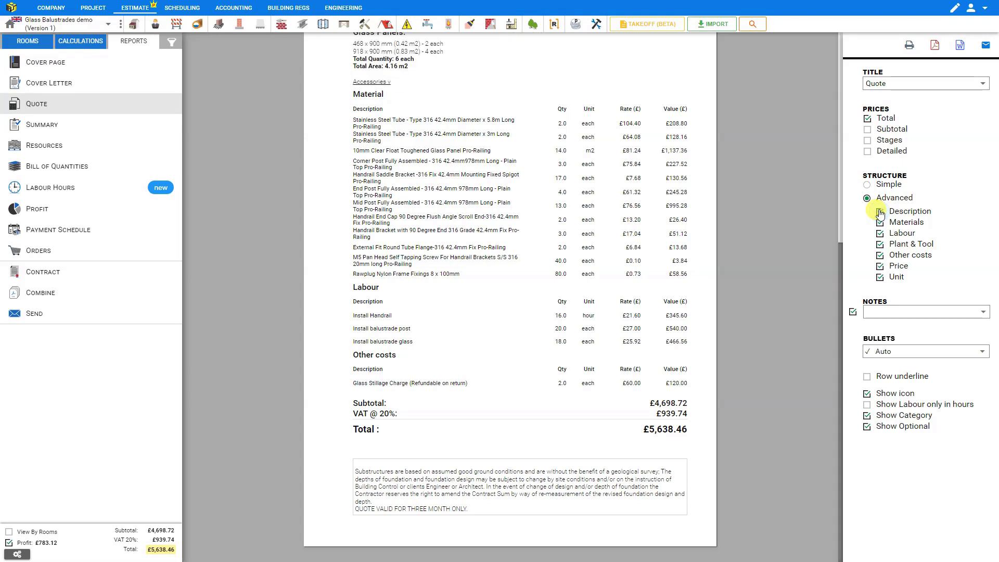
click(879, 224)
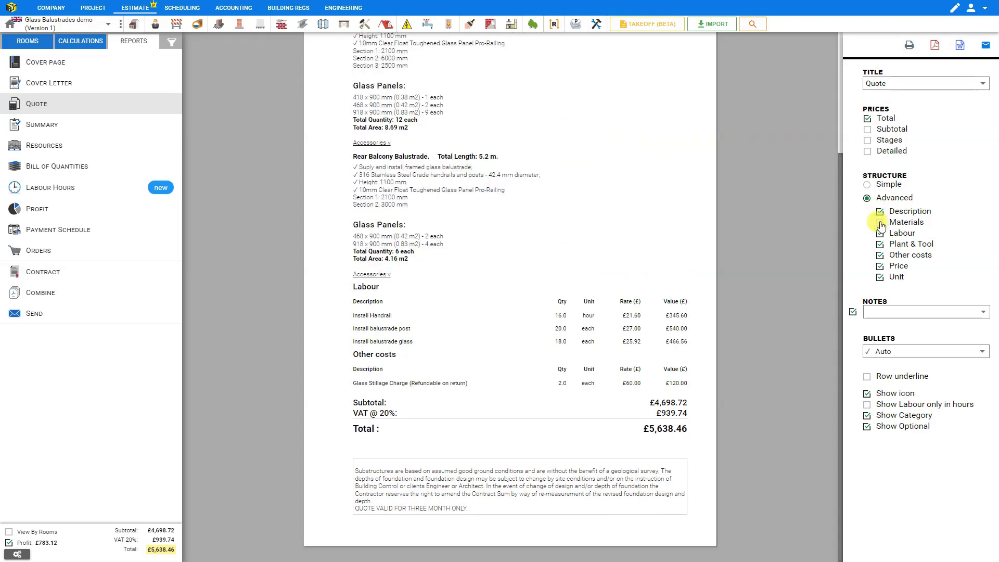
click(880, 224)
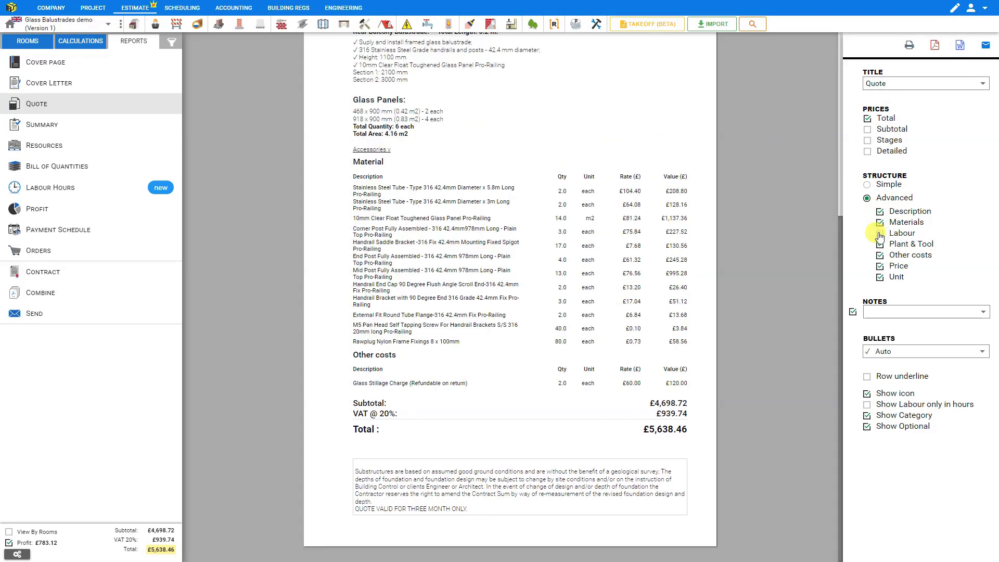
click(880, 234)
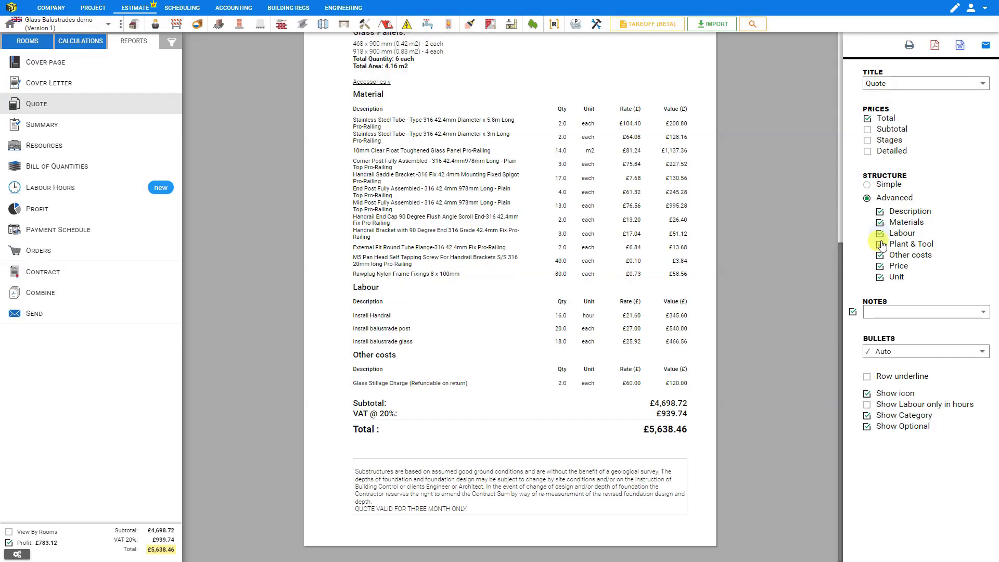
click(880, 268)
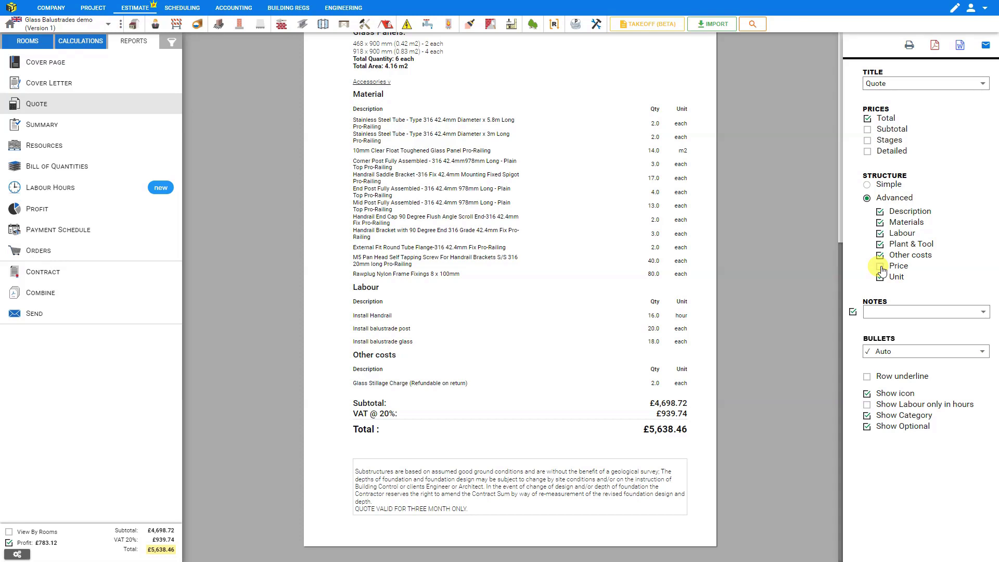
click(880, 266)
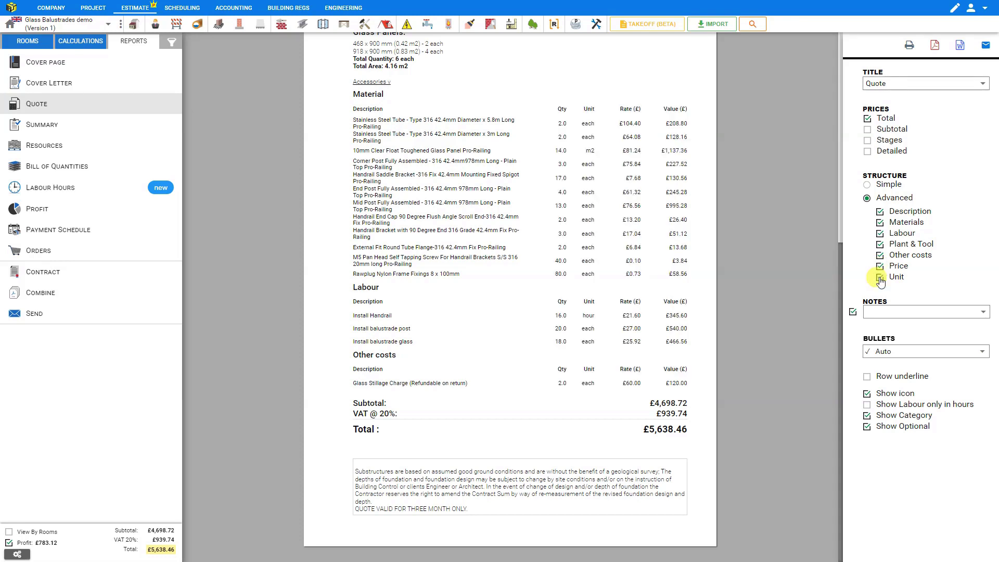
click(879, 278)
click(880, 278)
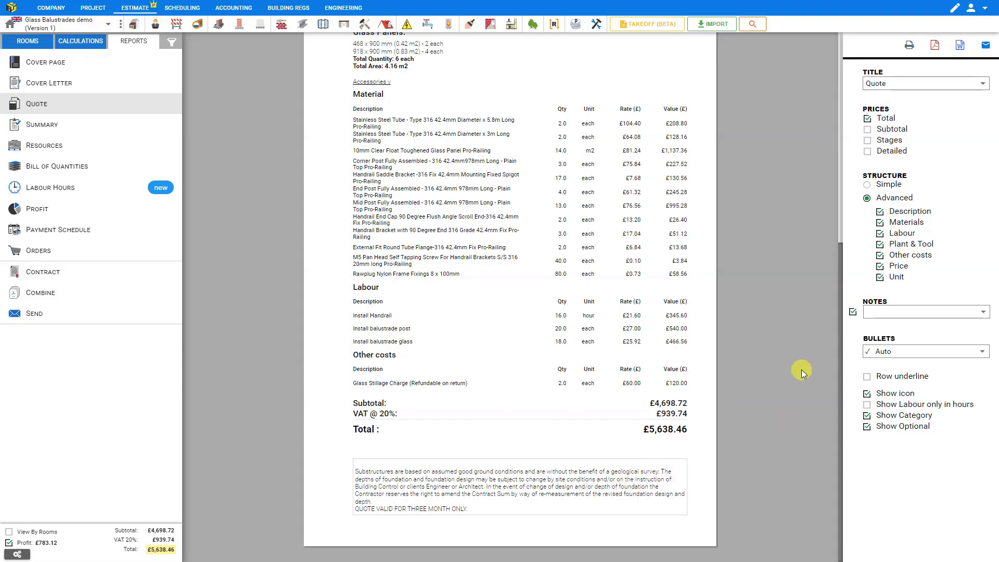
Open the quote note for editing and delete the central heating boiler line
click(854, 312)
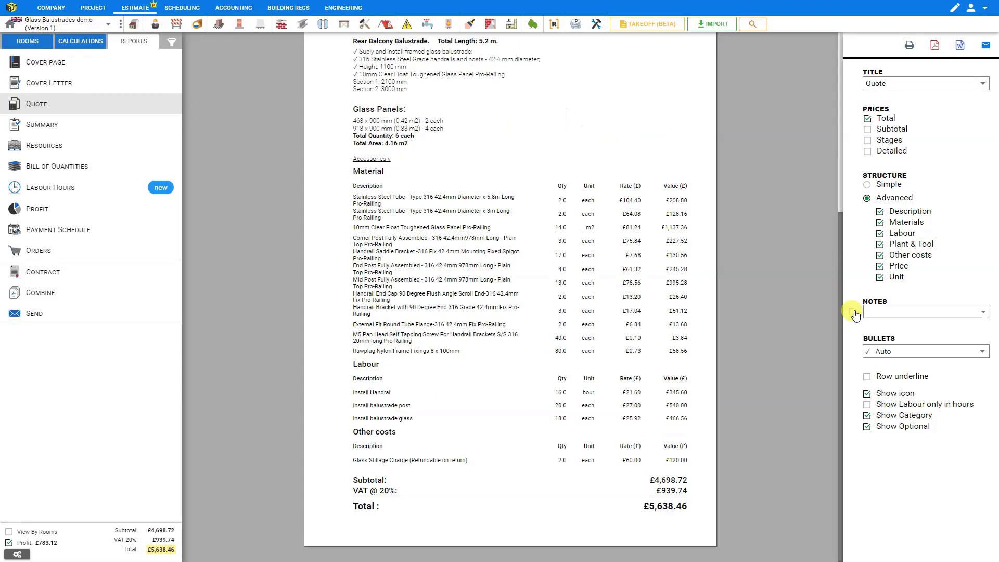
click(854, 312)
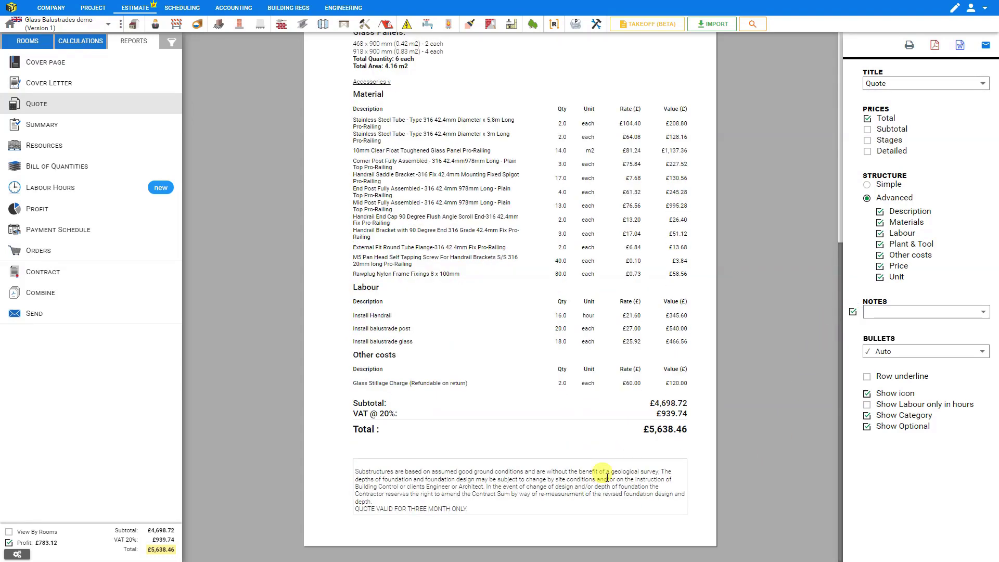
mouse_move(661, 481)
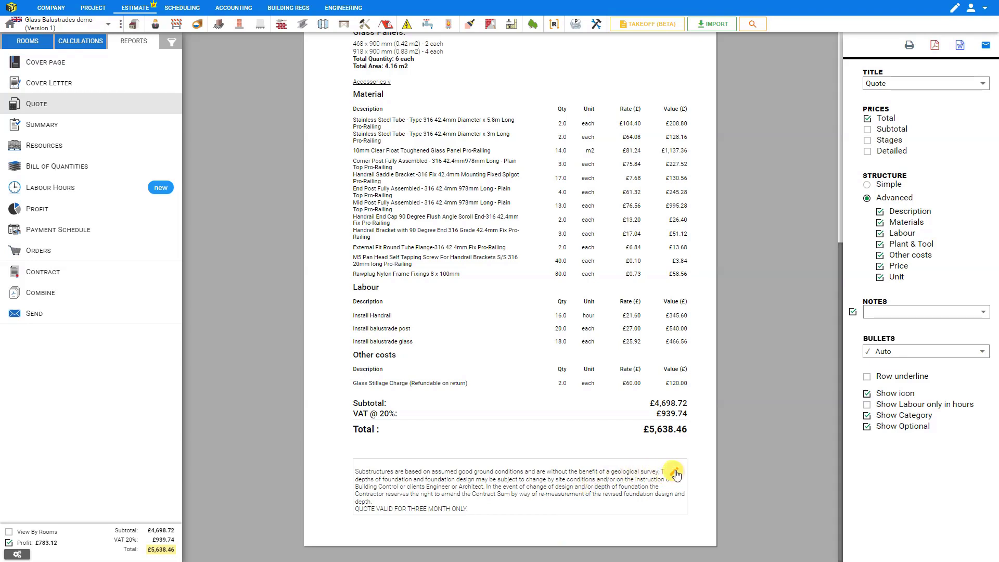
click(675, 473)
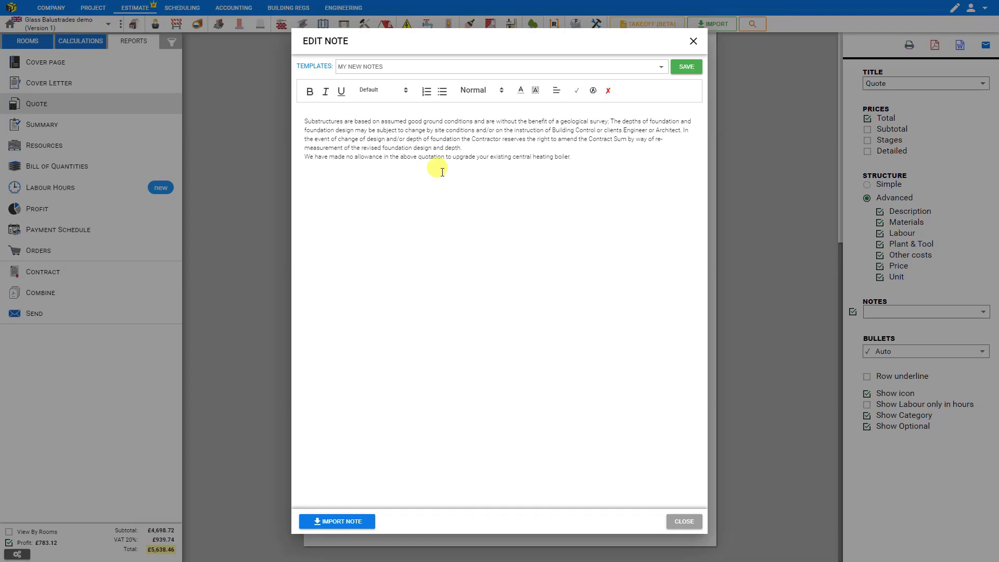
triple_click(445, 156)
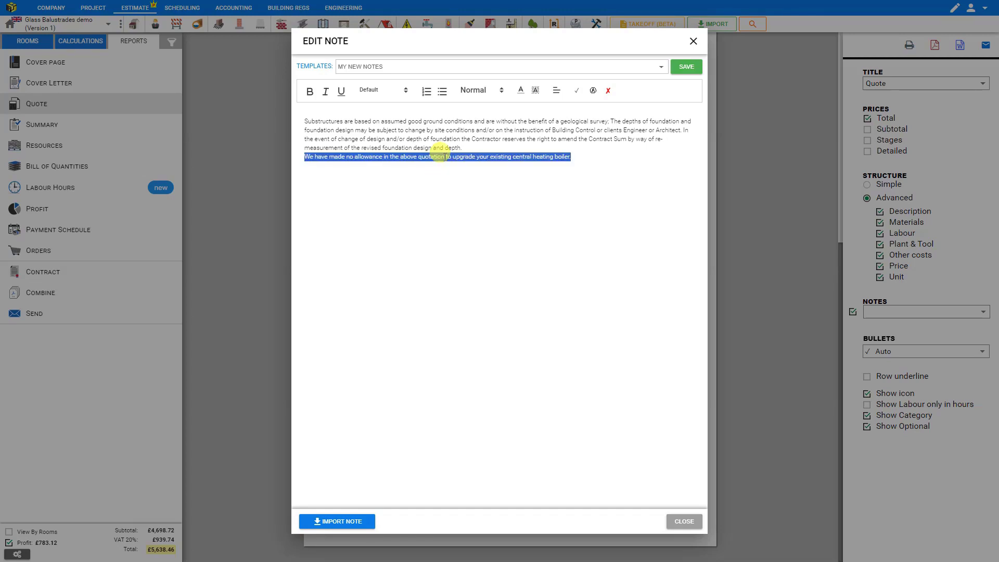
key(BackSpace)
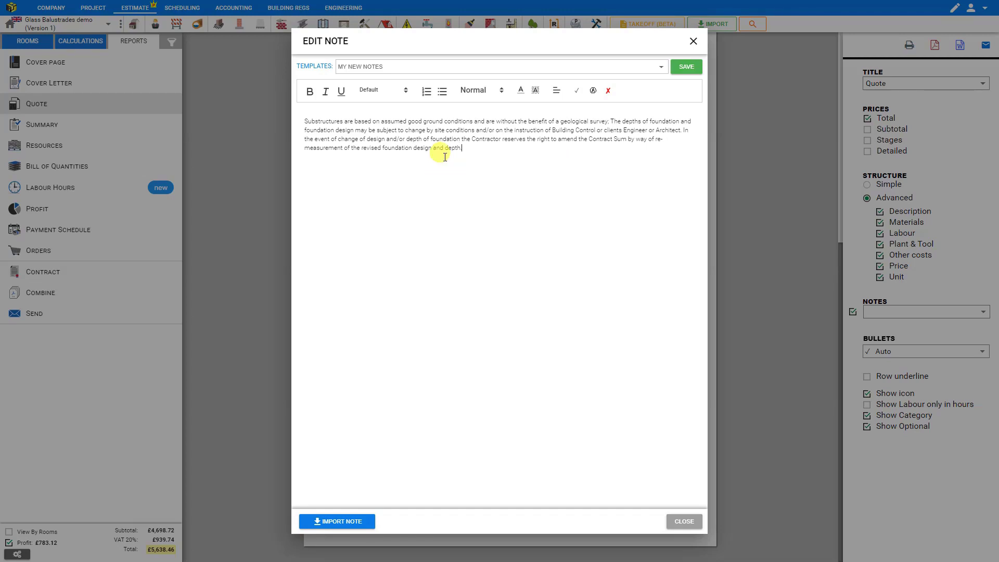
Bold the note's first sentence and add an 'Add text' line below the paragraph
drag(609, 118, 346, 104)
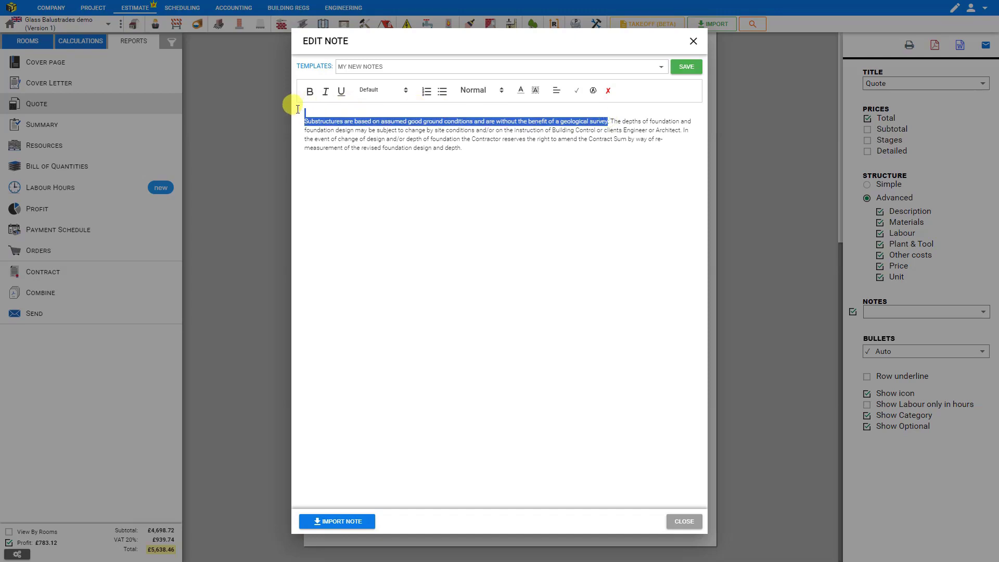
click(308, 92)
click(330, 139)
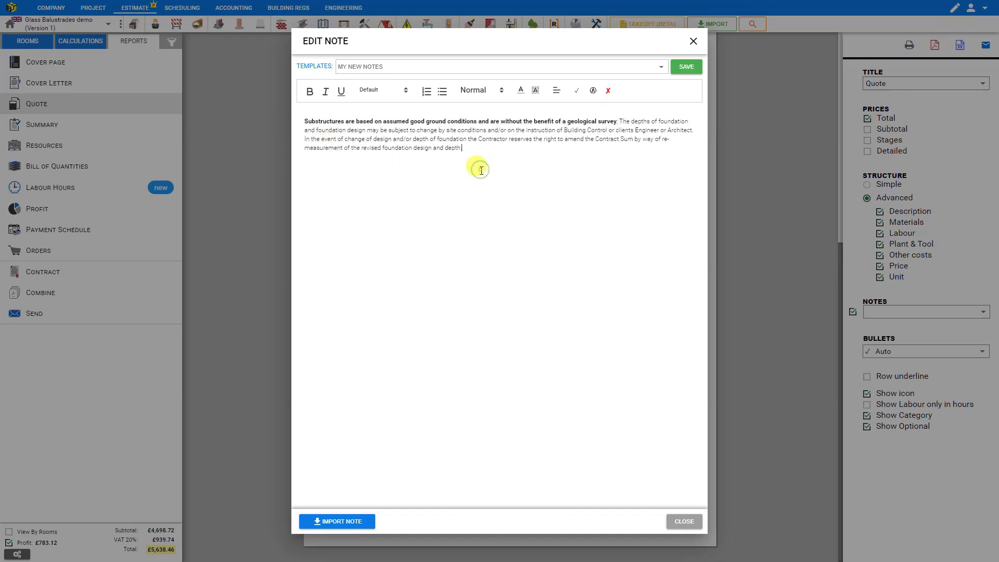
key(Return)
text(Add text)
key(Return)
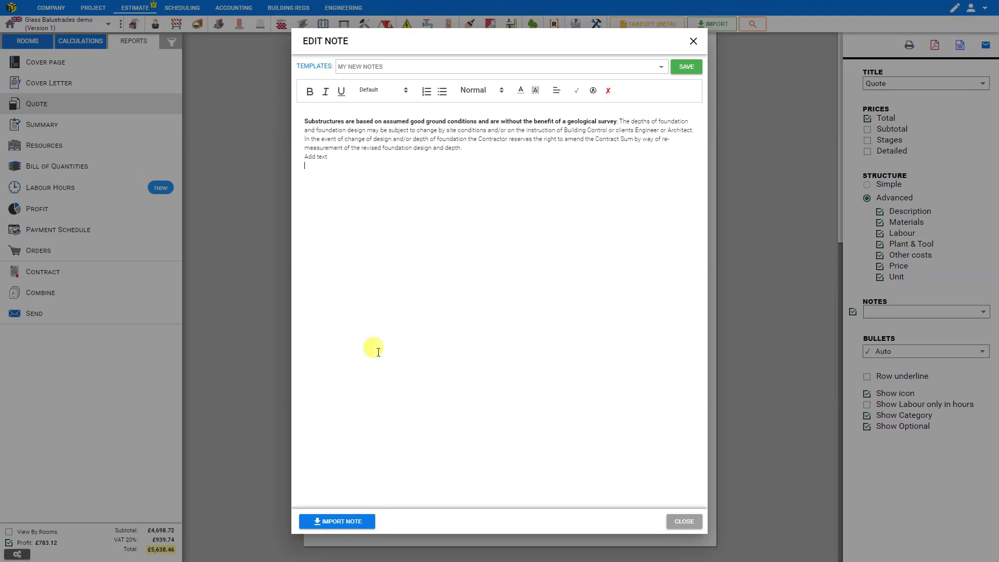
click(339, 526)
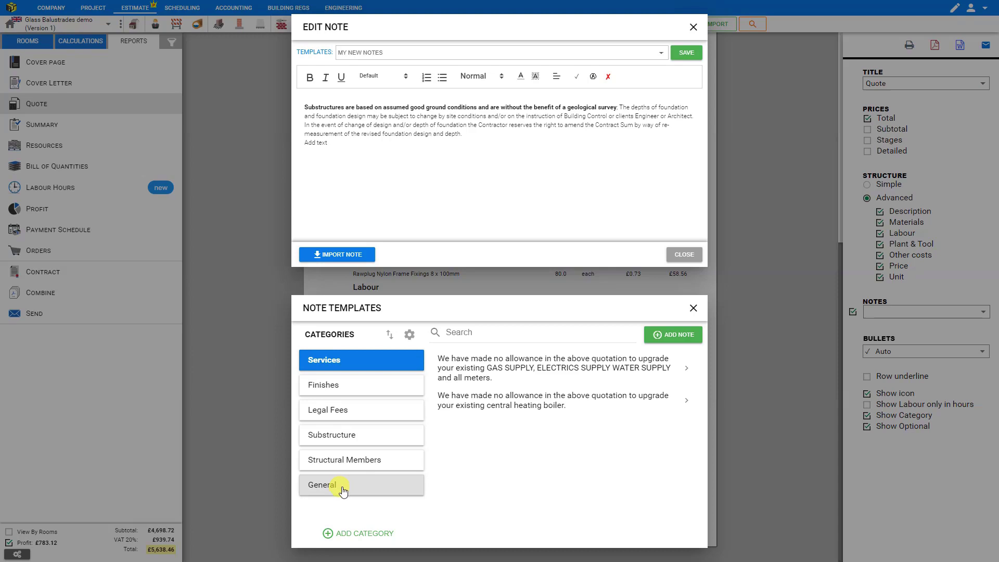
Import the General note 'QUOTE VALID FOR THREE MONTH ONLY.' and return to the quote
click(343, 490)
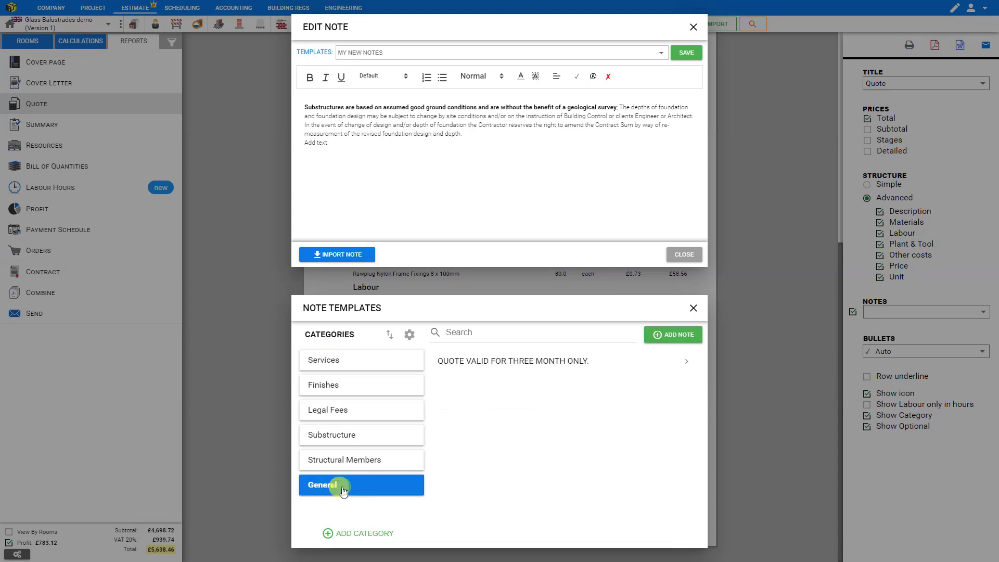
click(502, 364)
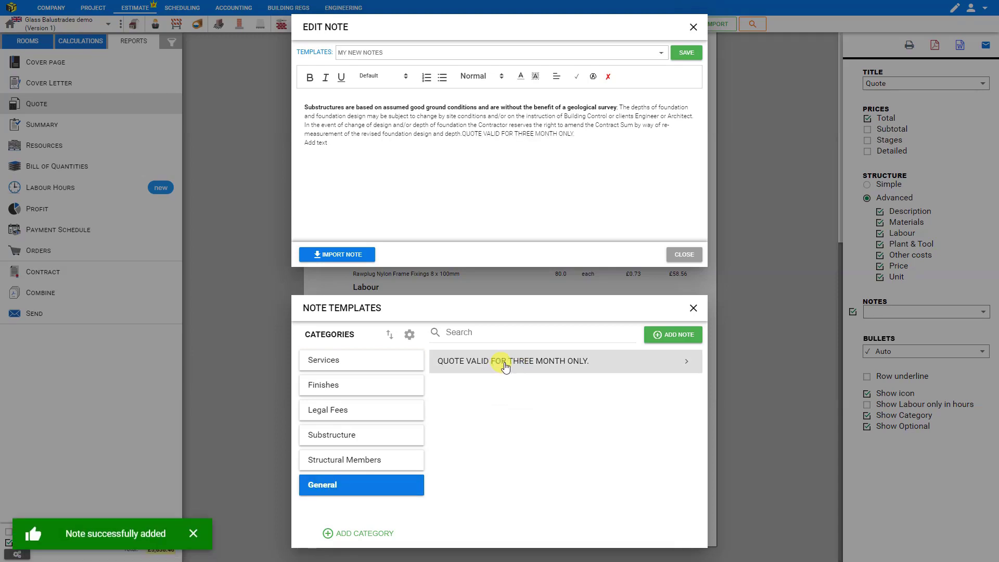
click(693, 309)
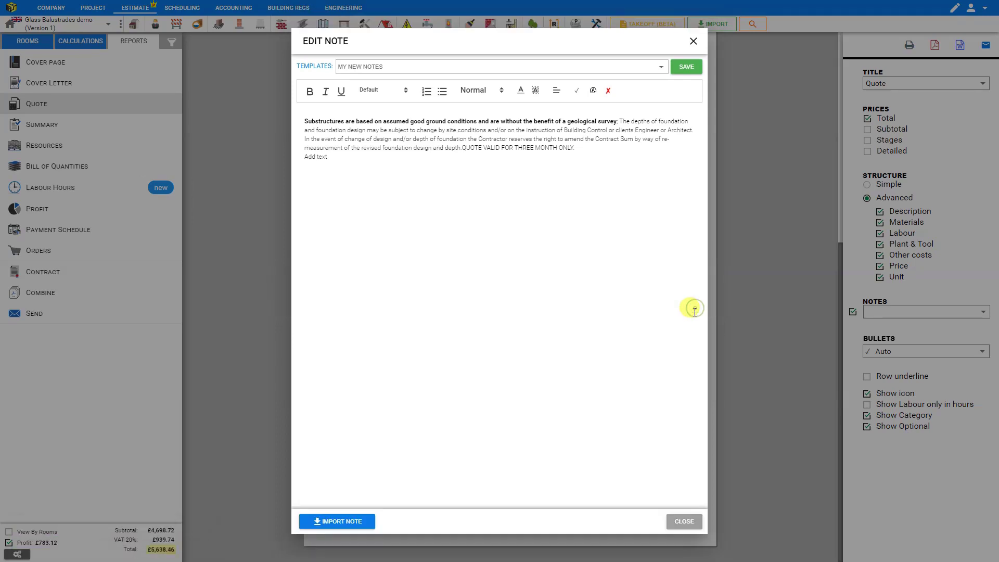
click(693, 41)
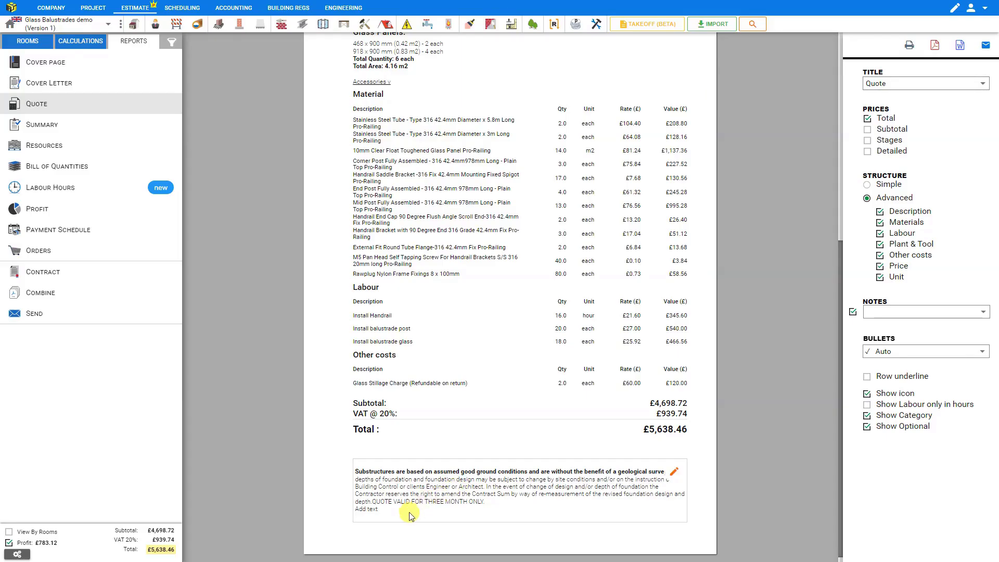
drag(382, 511, 356, 512)
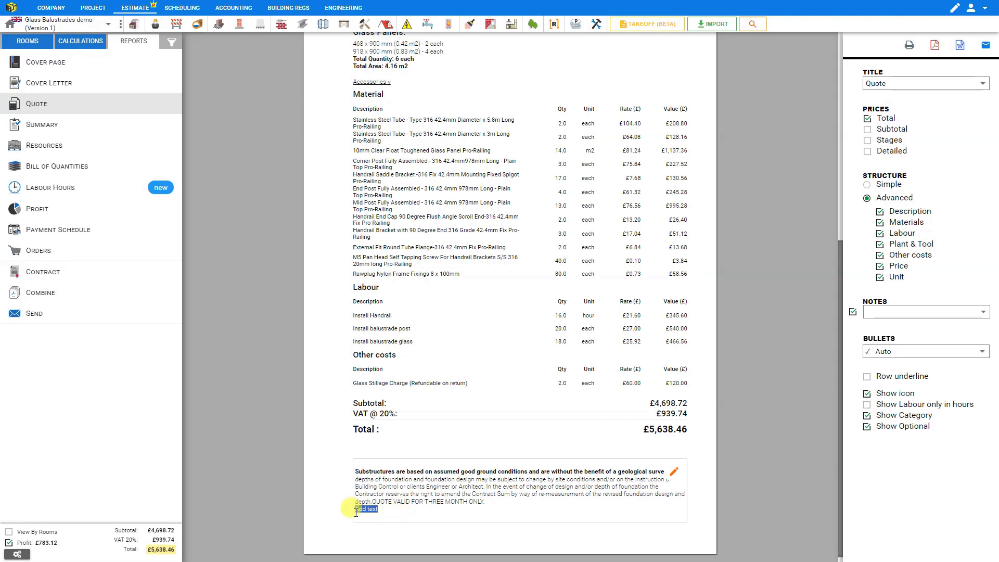
click(356, 512)
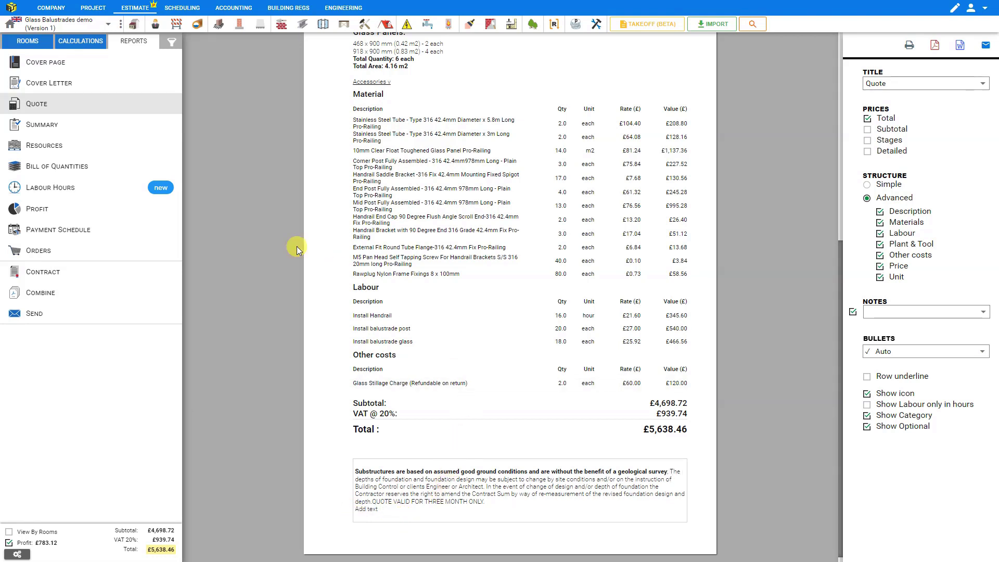
Set the Labour Hours report to Advanced structure with stages and prices, totalling 62 hours, £1,622.59
click(38, 192)
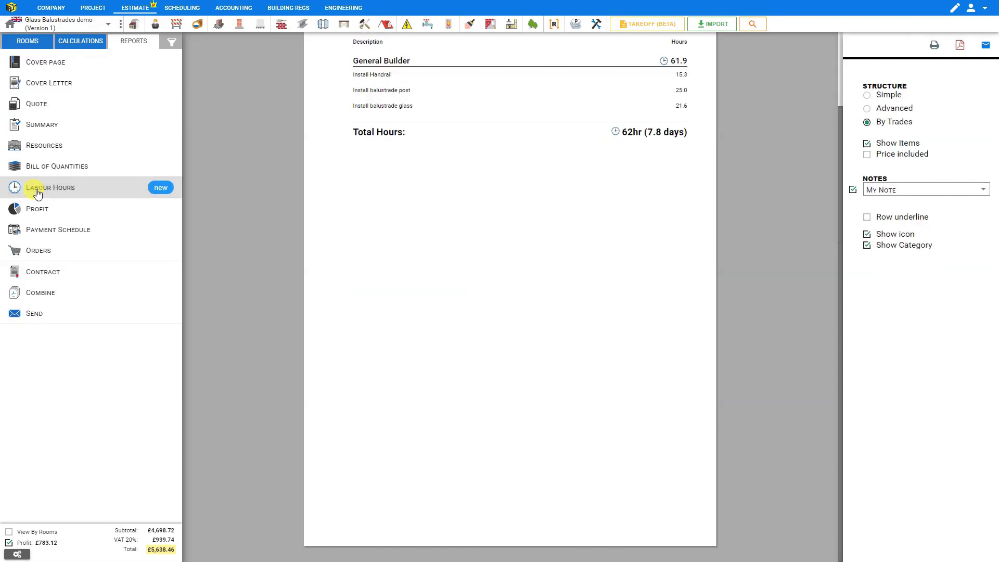
scroll(500, 245, up, 2)
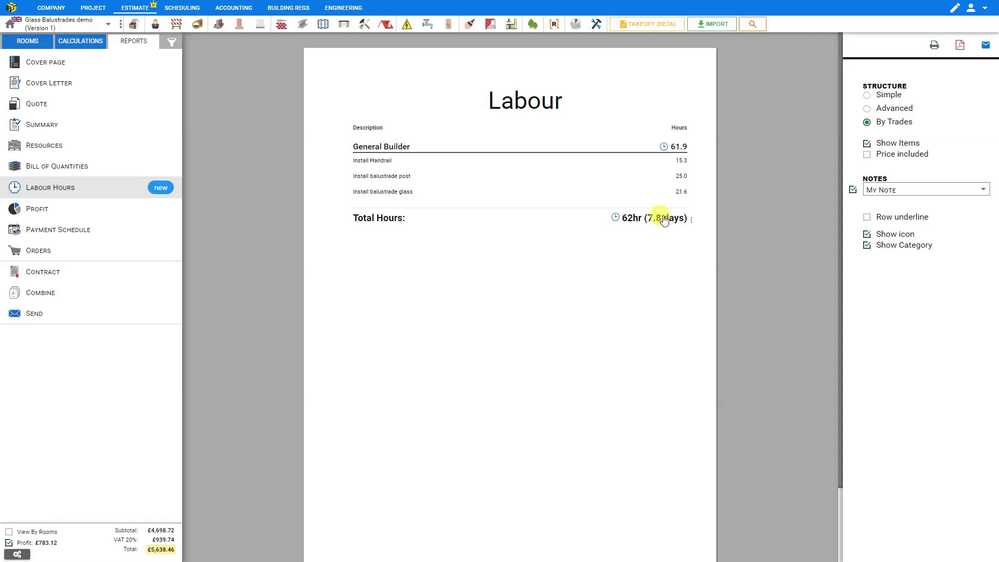
click(867, 95)
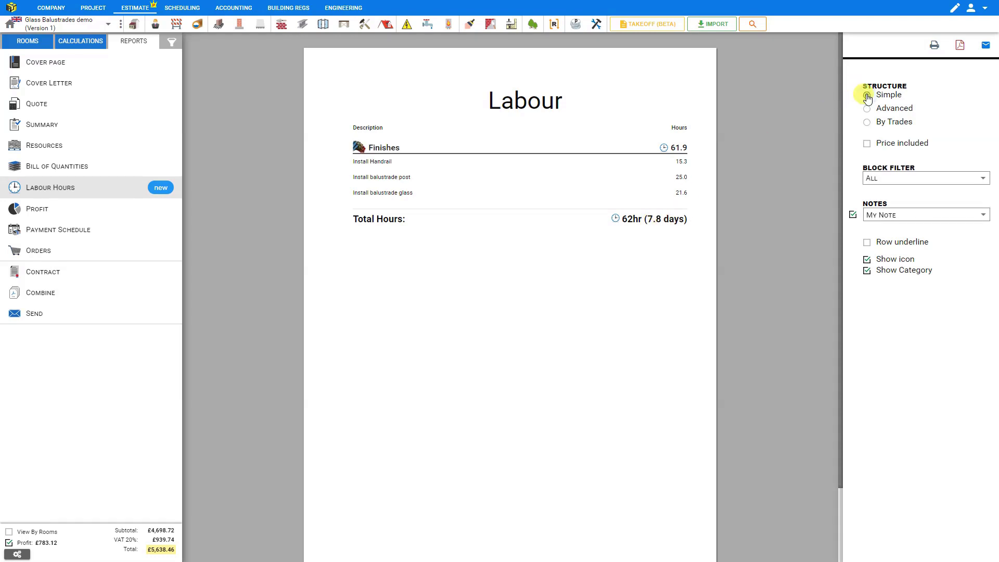
click(866, 144)
click(866, 144)
click(868, 111)
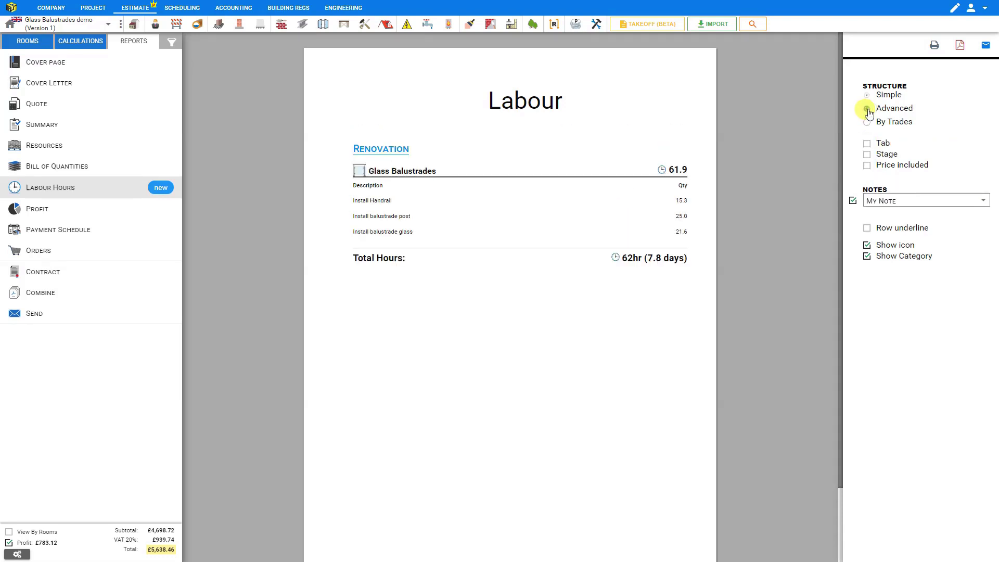
click(867, 145)
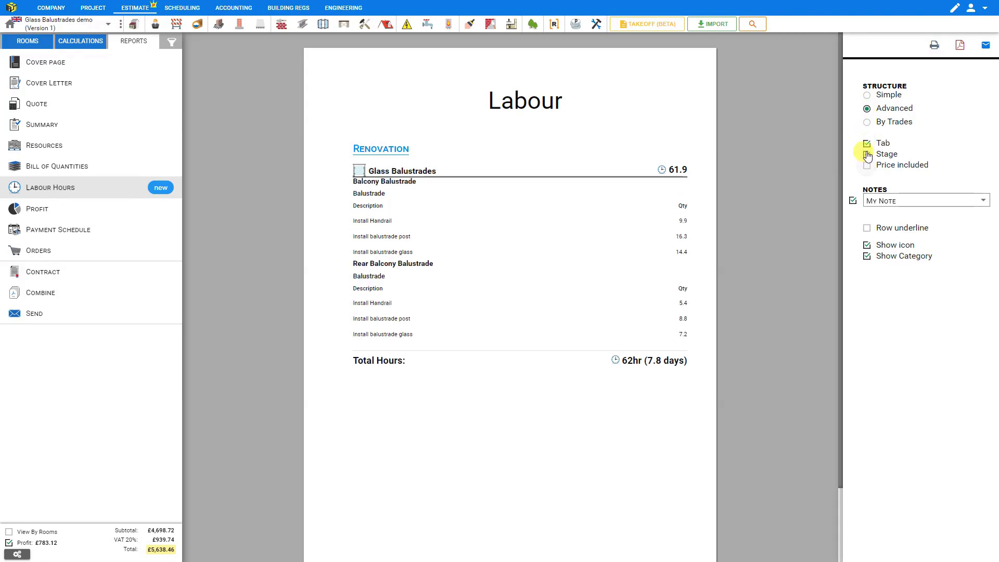
click(867, 165)
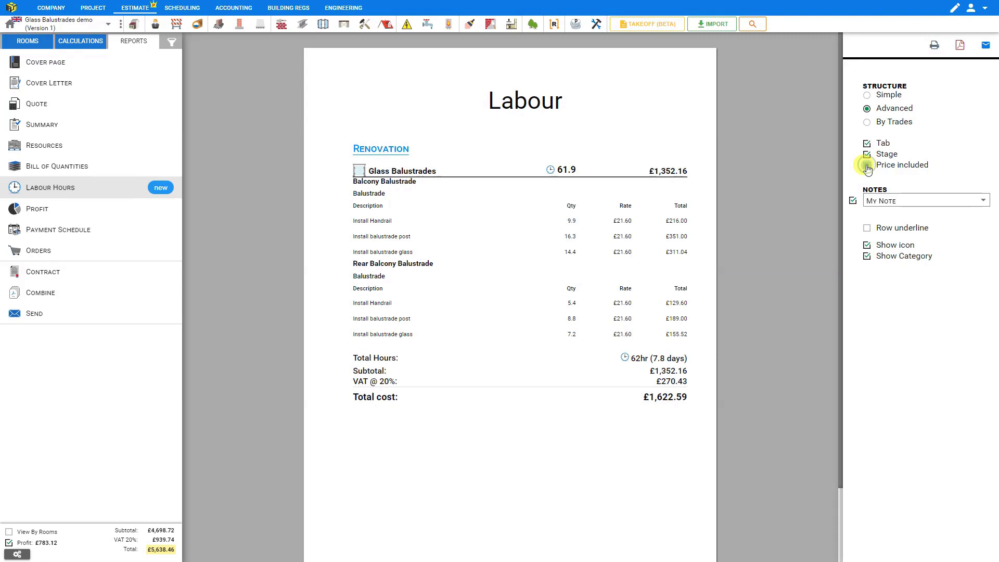
Combine only the Quote and Labour Hours reports into a PDF attached to a New Quote email
click(34, 294)
click(368, 134)
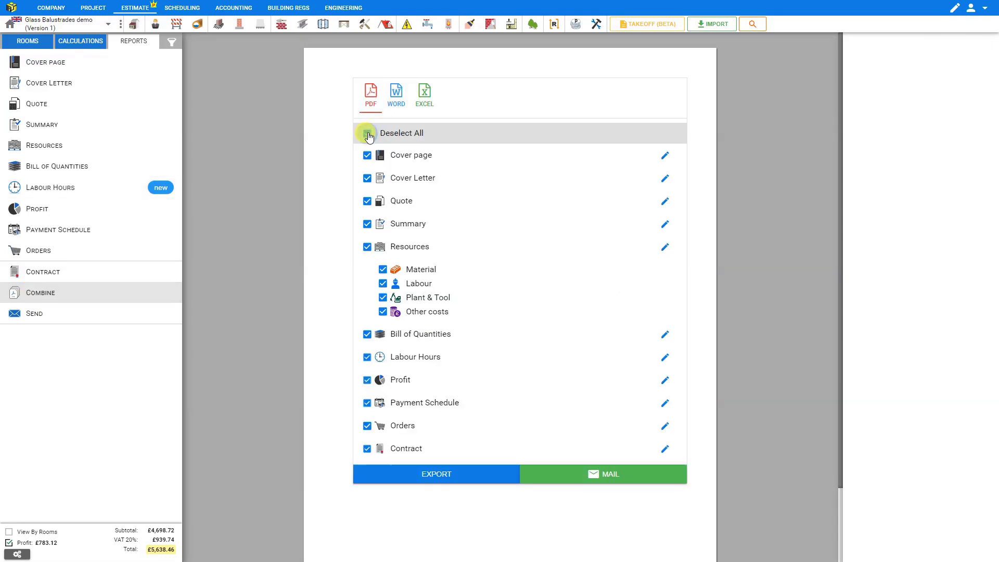
click(368, 134)
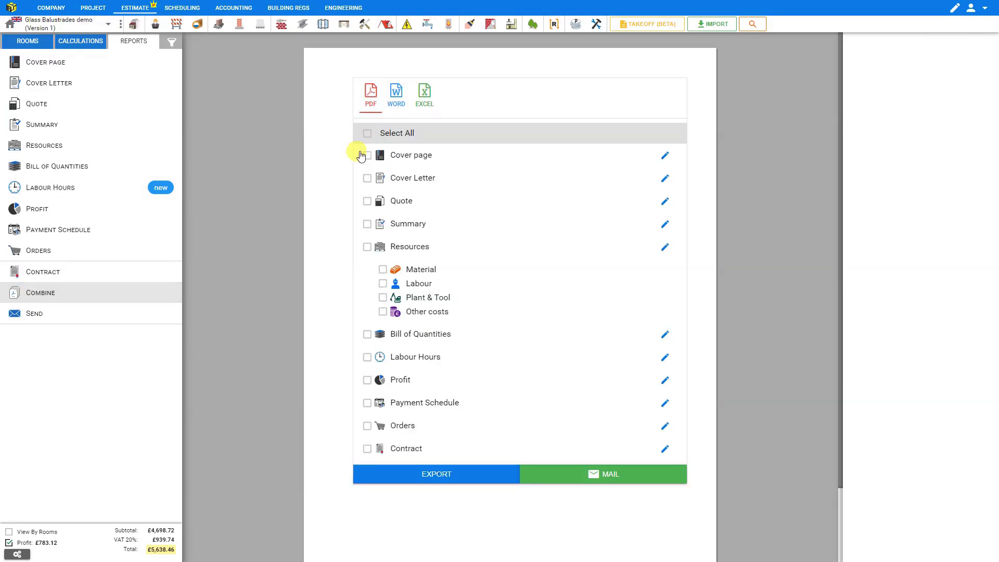
click(367, 201)
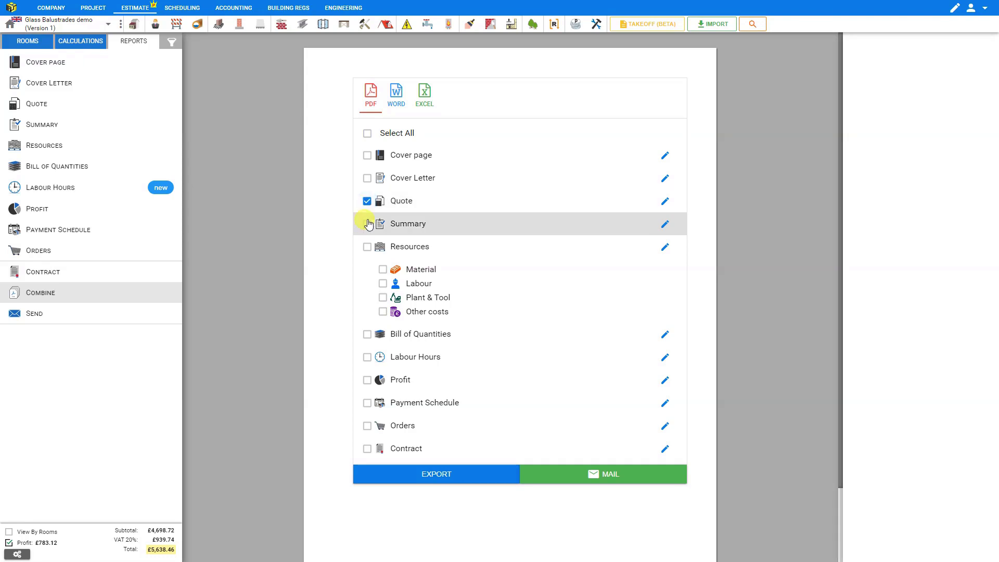
click(367, 362)
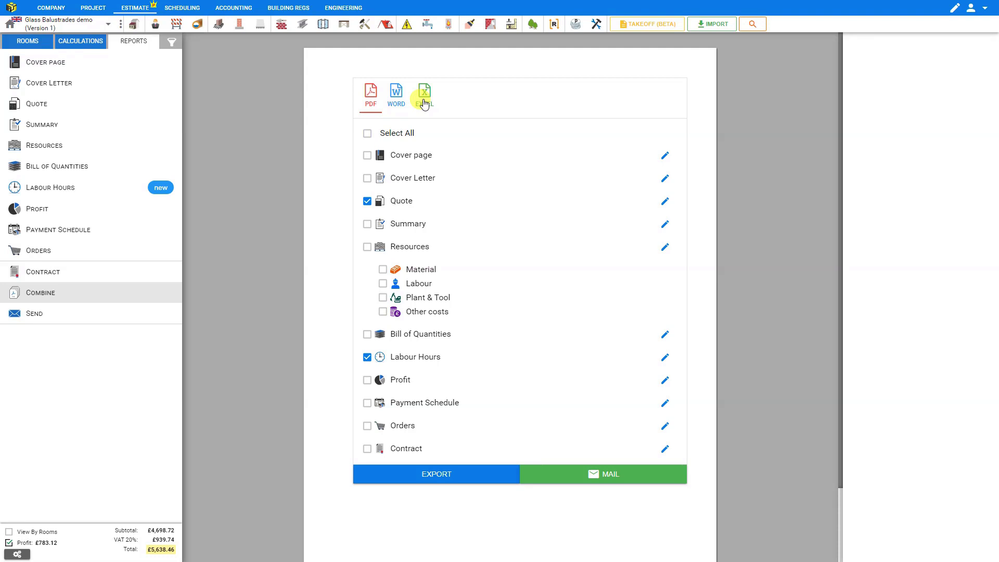
click(607, 478)
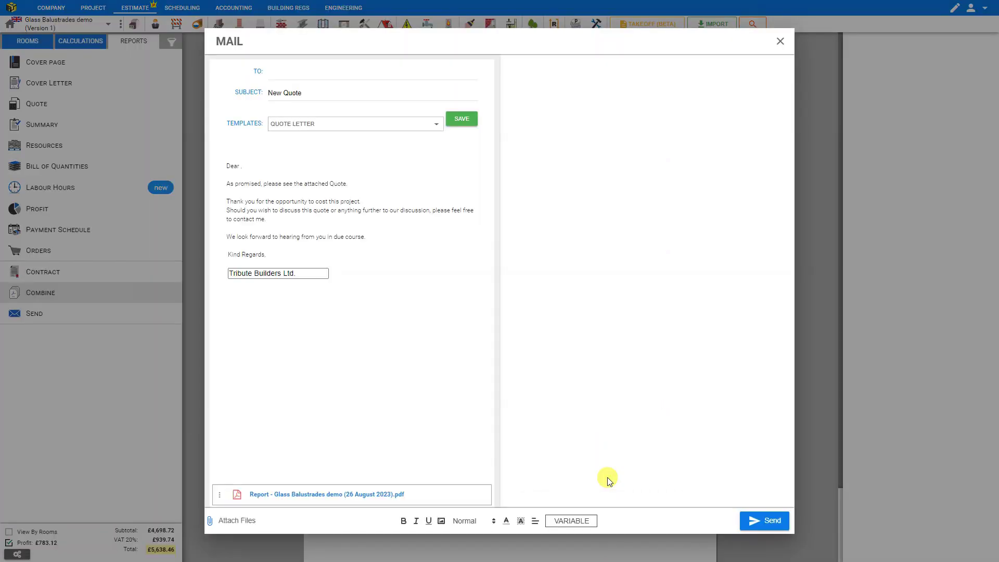